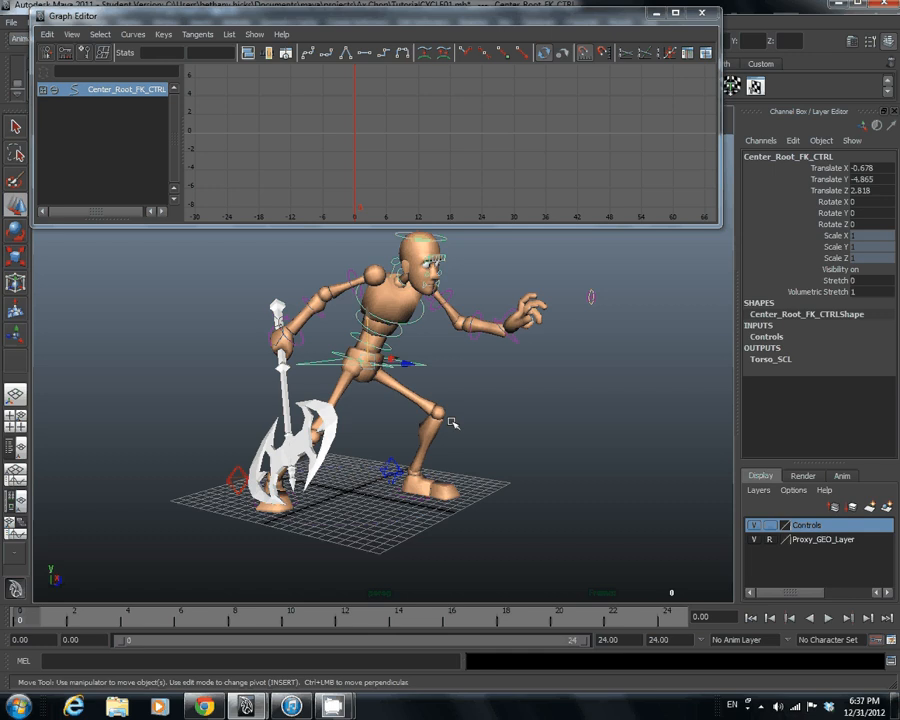
Set a key on all channels of the character's center root control at frame 0
alt+middle_drag(452, 423, 442, 379)
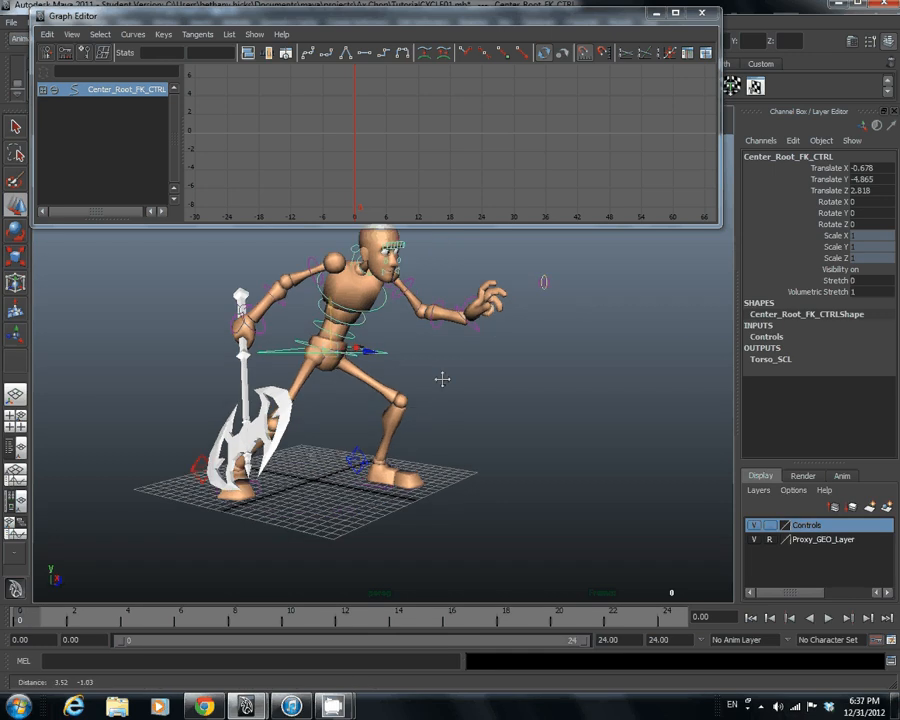
alt+drag(442, 379, 449, 441)
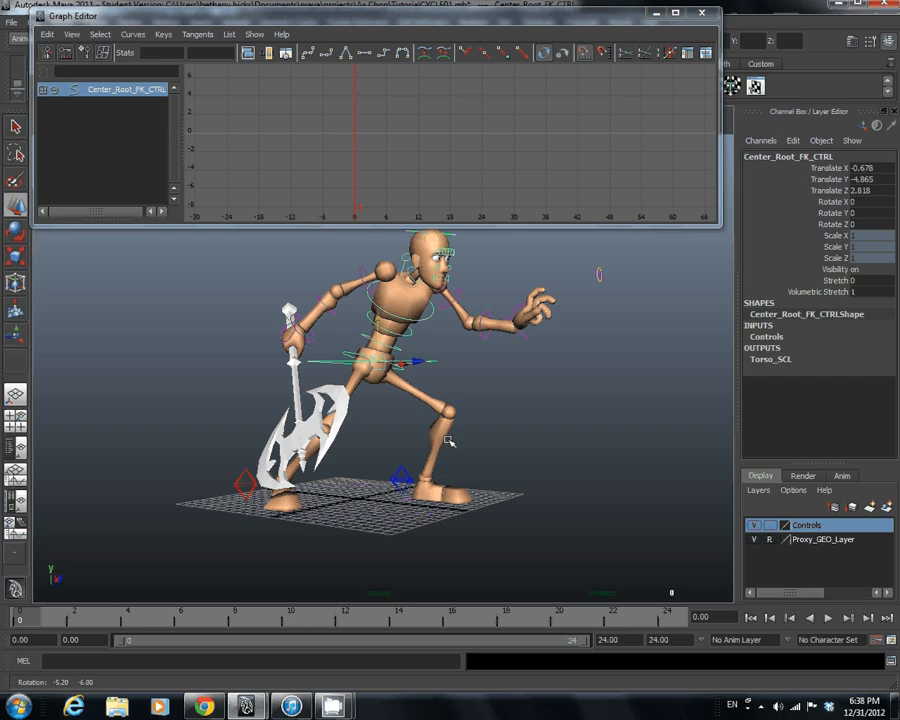
alt+right_drag(449, 441, 483, 383)
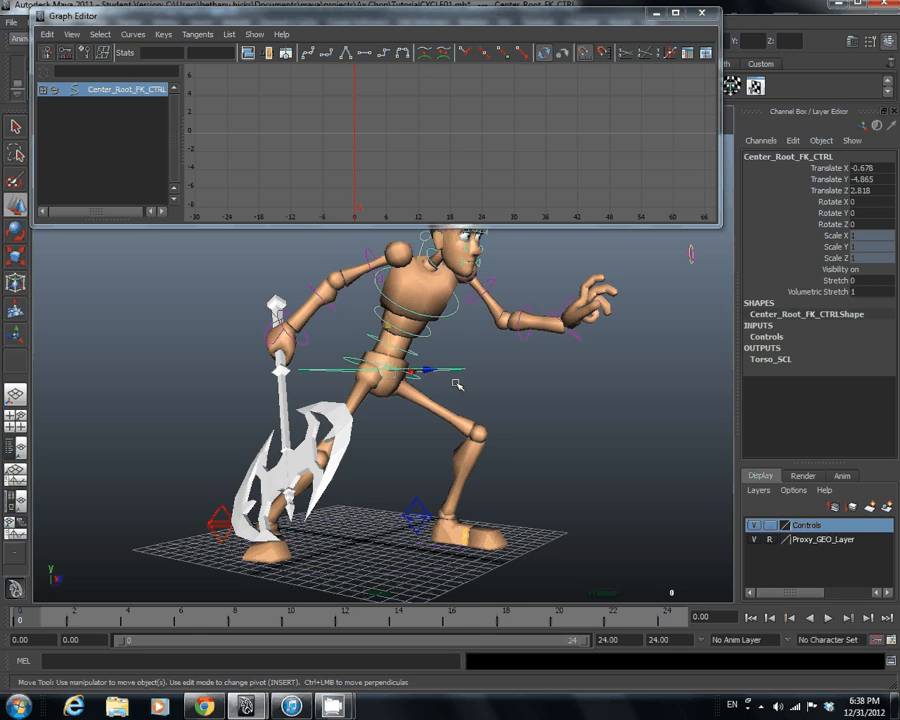
alt+drag(456, 384, 427, 416)
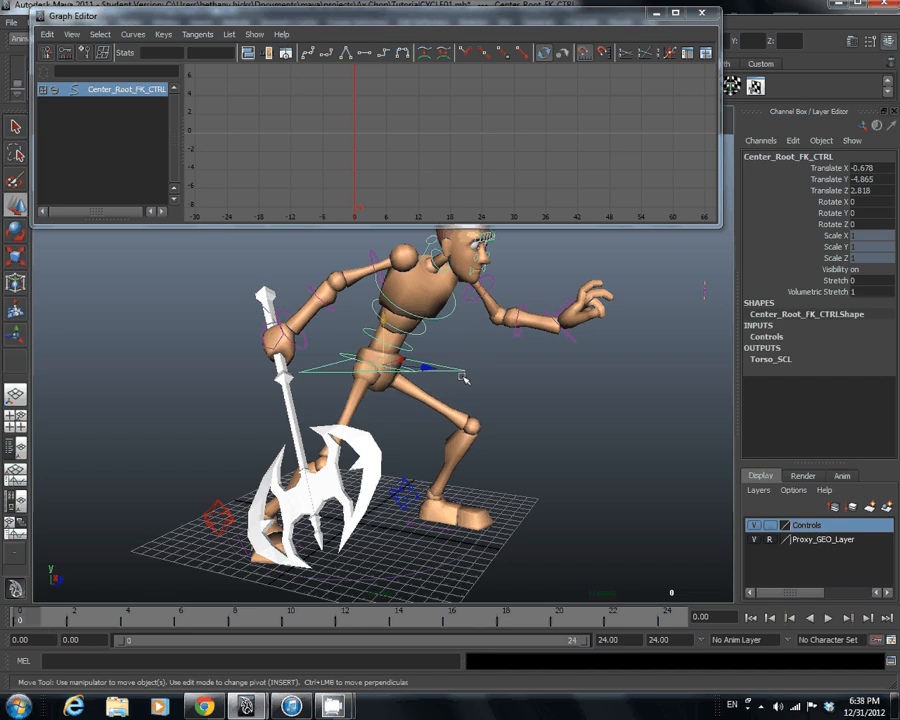
key(s)
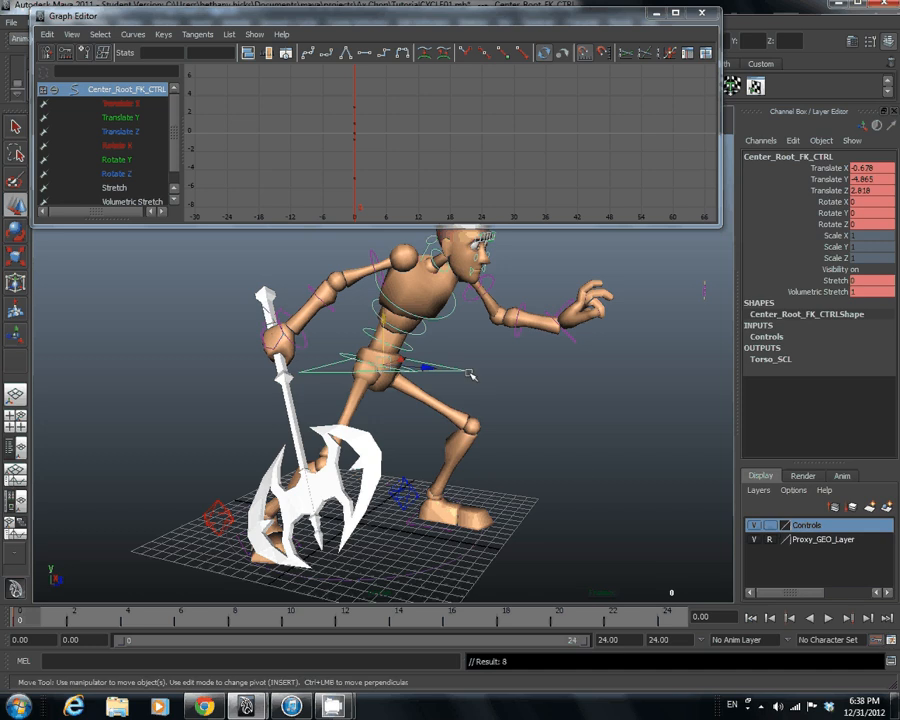
At frame 12, lower the root control to Translate Y about -6.23, key it, and move it forward to Translate Z about 3.94
key(alt+v)
key(alt+v)
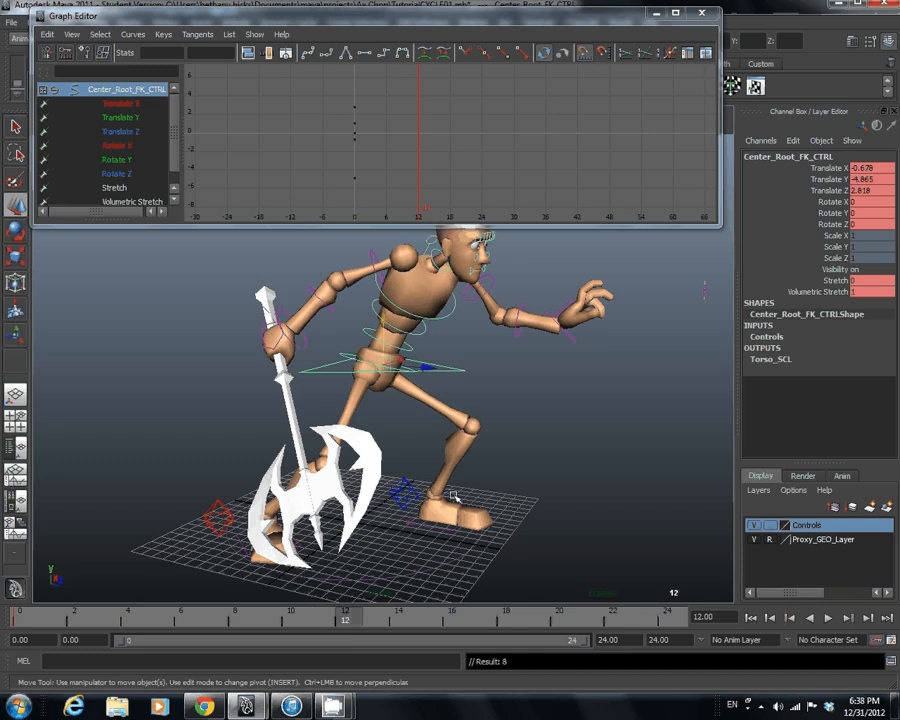
alt+drag(454, 497, 461, 470)
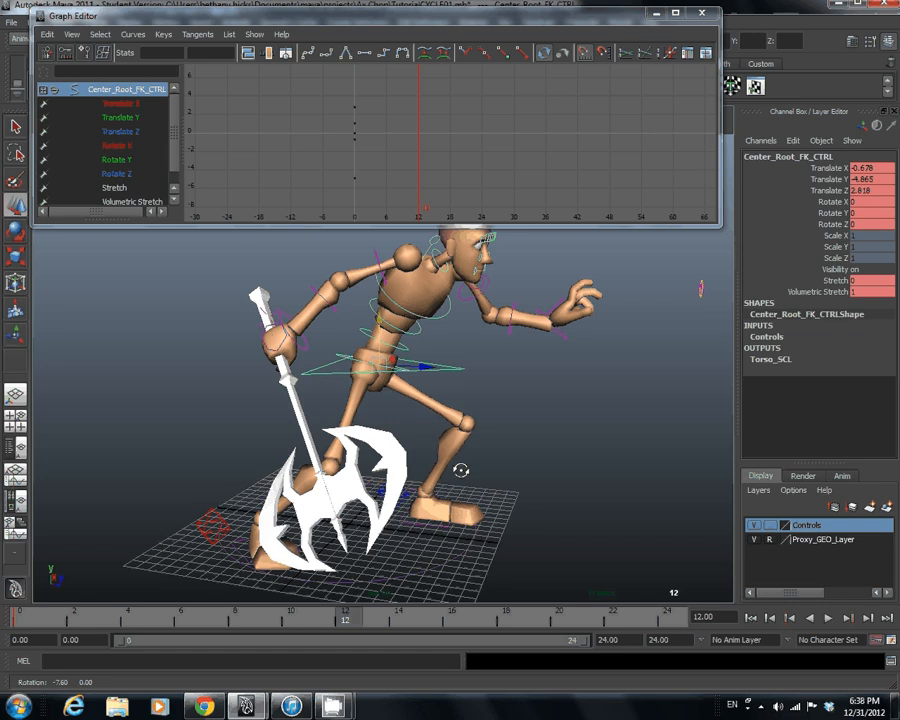
drag(384, 310, 381, 341)
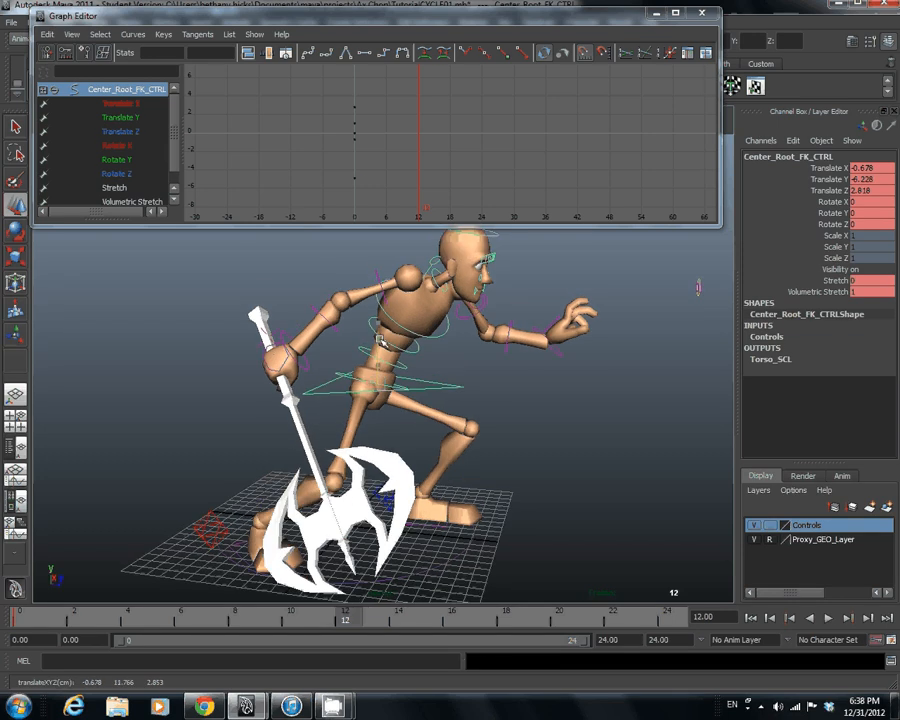
key(s)
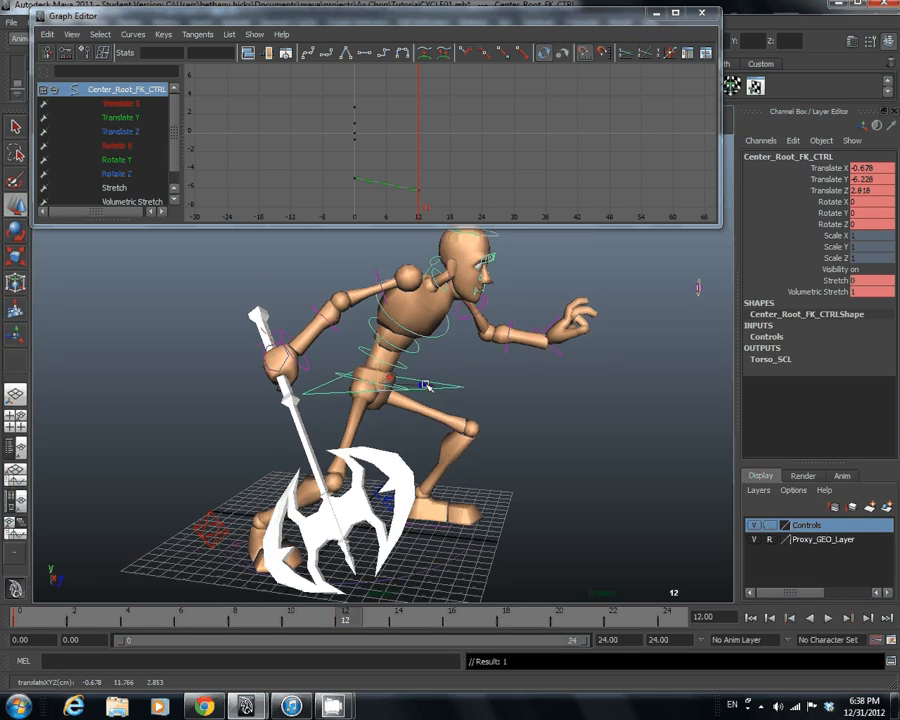
drag(426, 386, 448, 285)
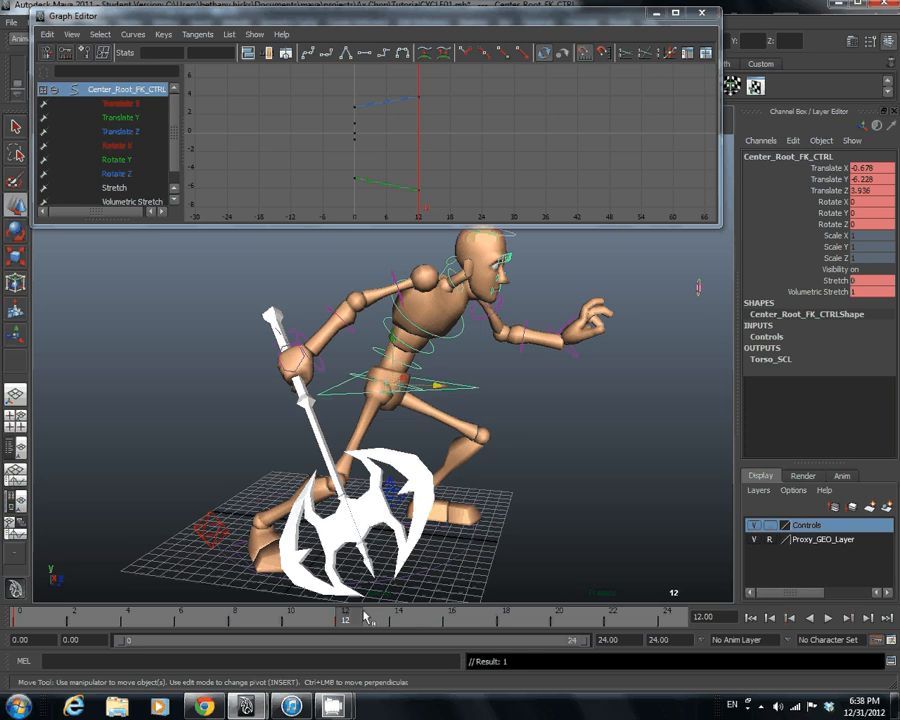
Copy the root control's frame 0 pose to frame 24, key it there, and review the motion across the timeline
click(23, 616)
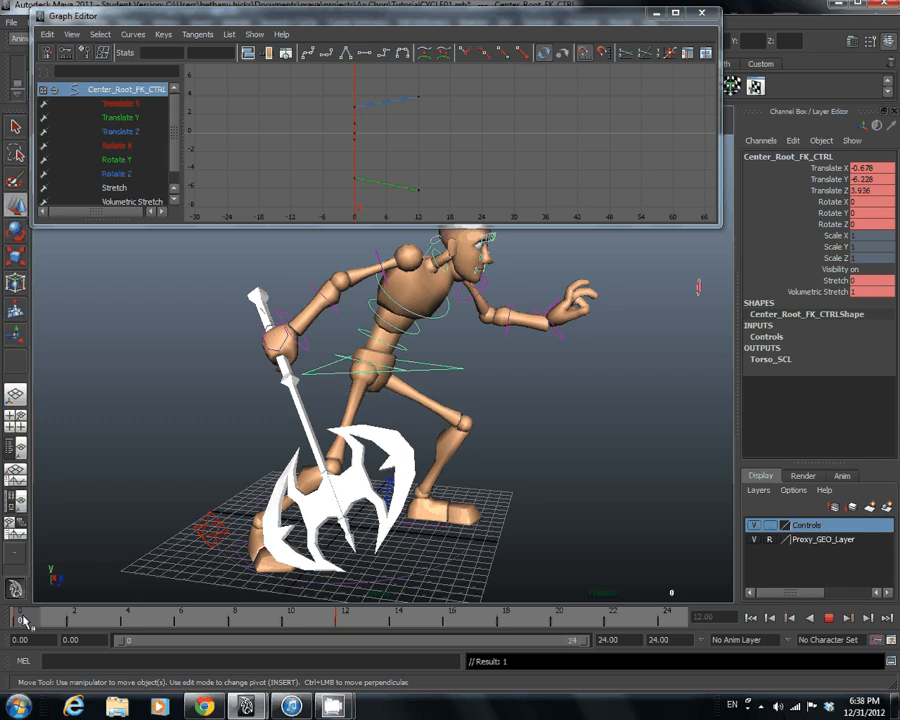
drag(23, 616, 344, 636)
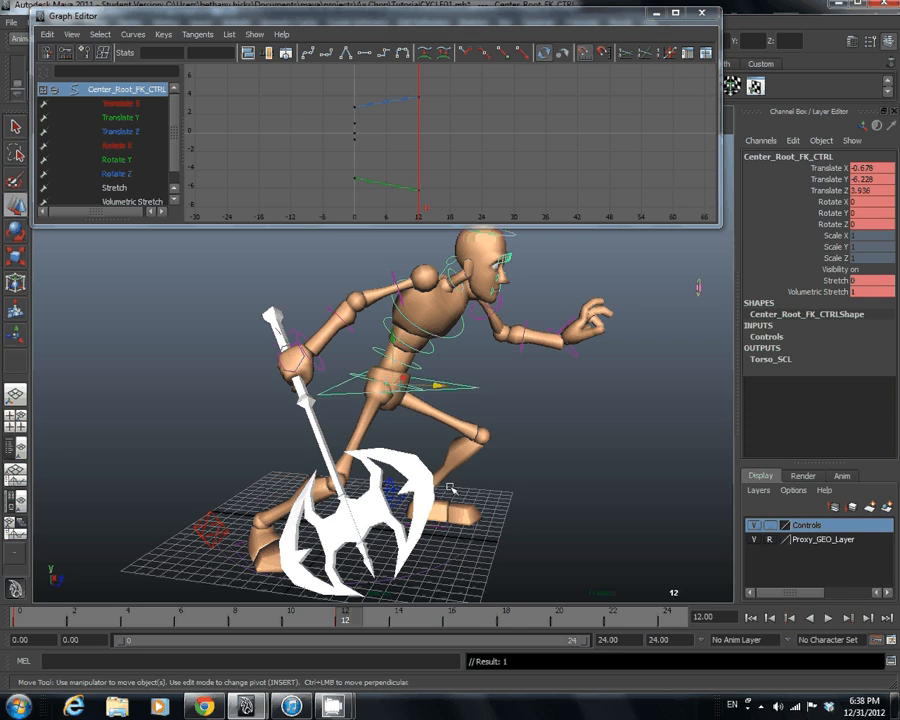
drag(30, 620, 27, 643)
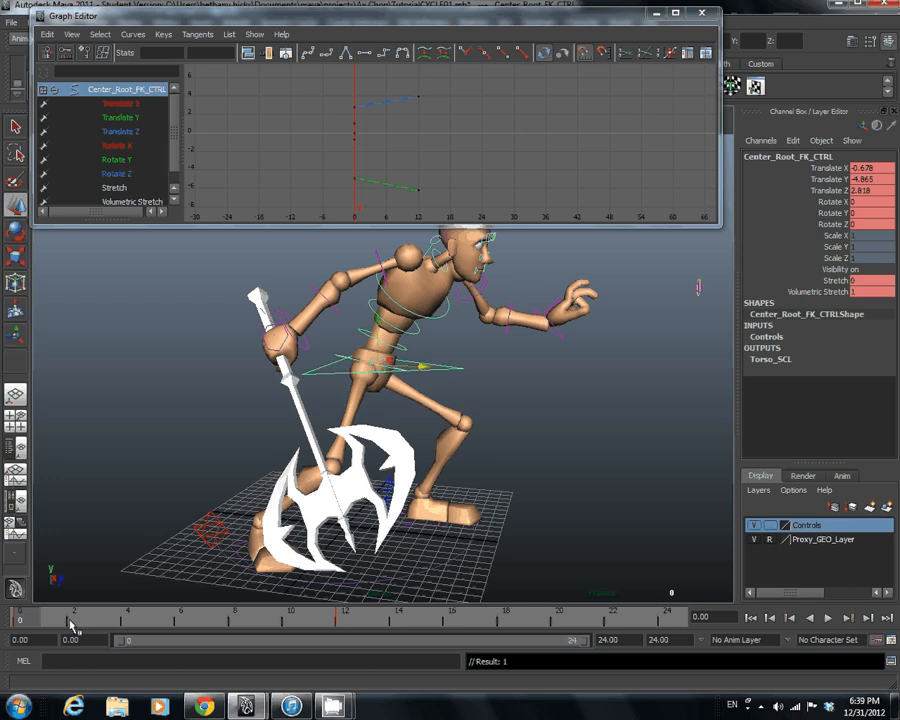
drag(70, 624, 686, 623)
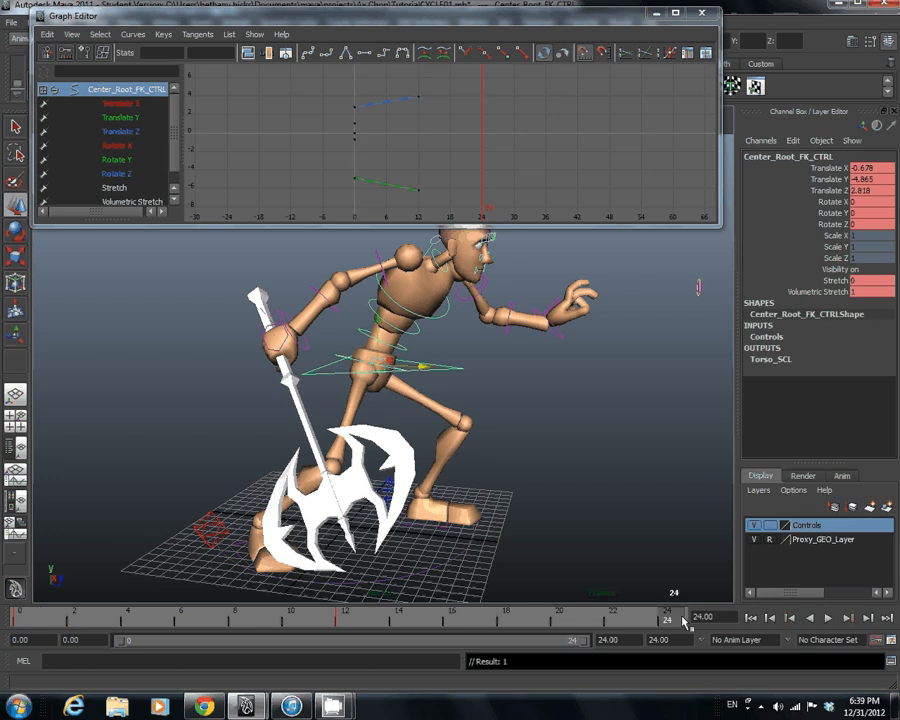
key(s)
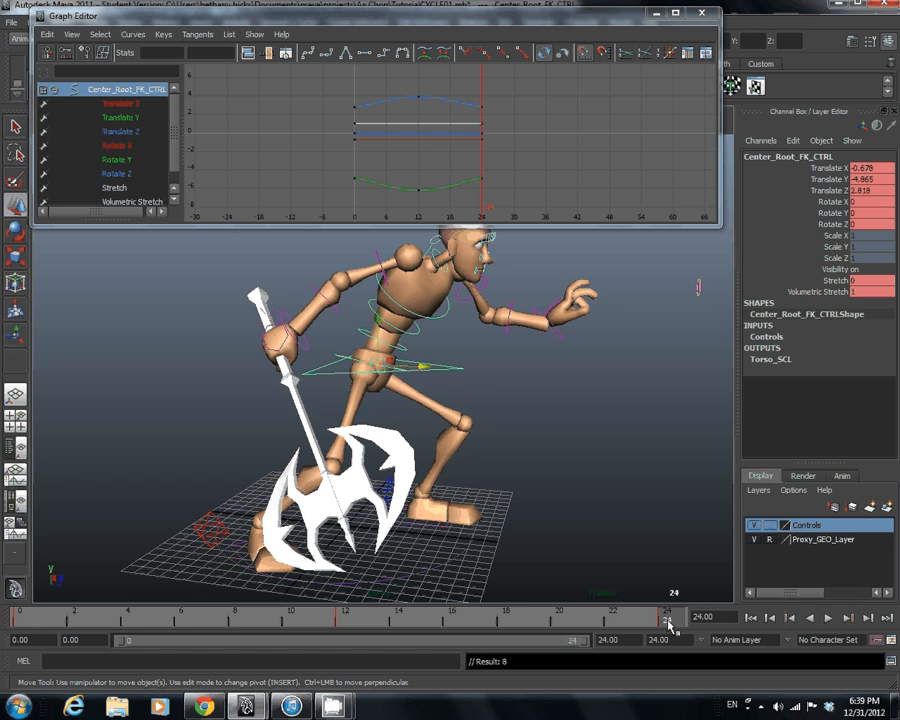
key(alt+v)
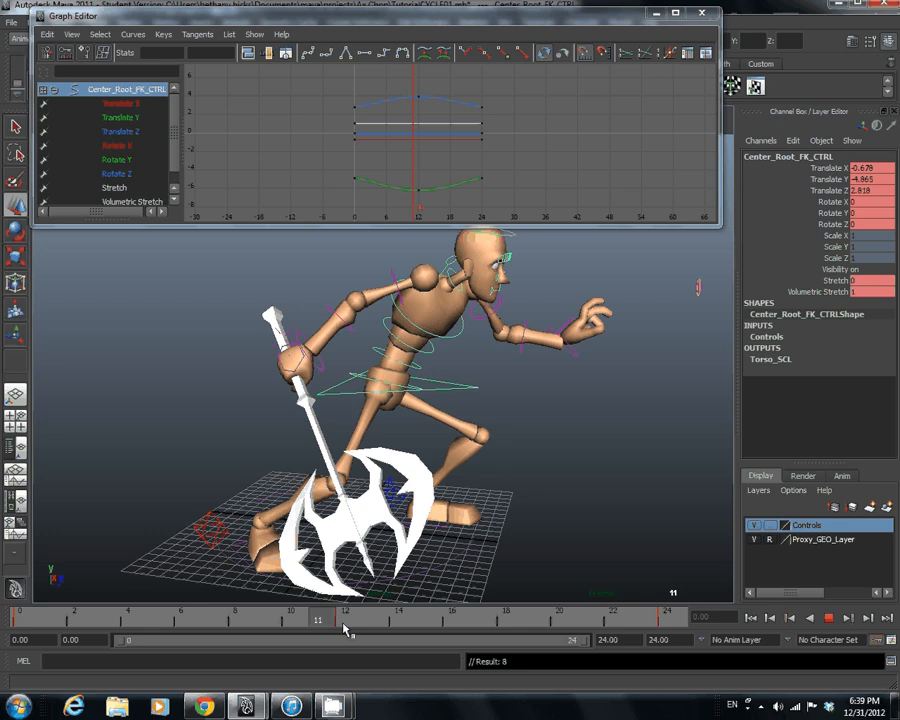
drag(345, 628, 676, 632)
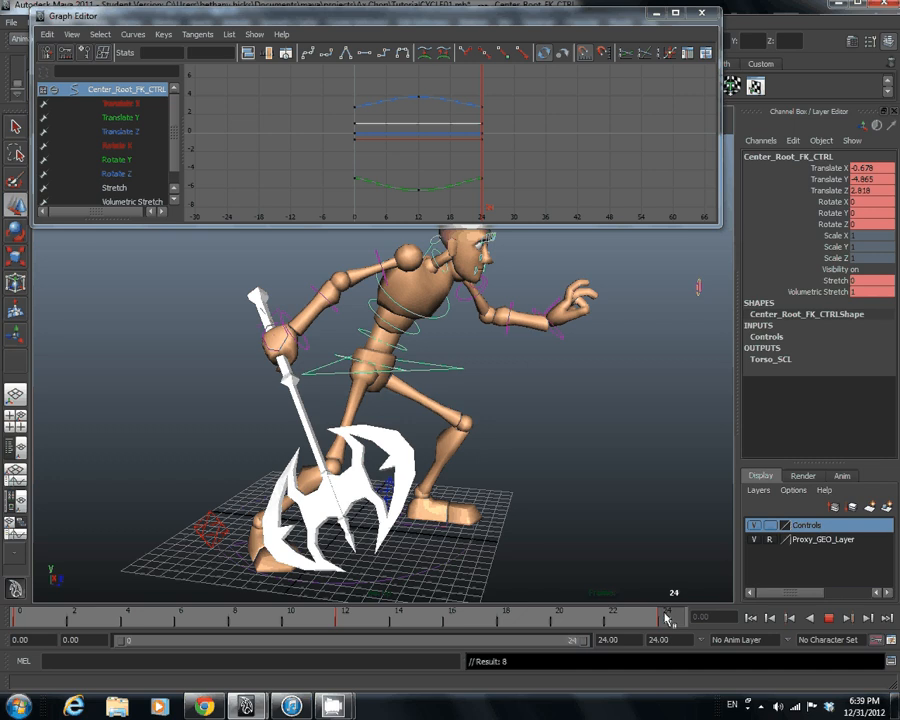
key(alt+shift+v)
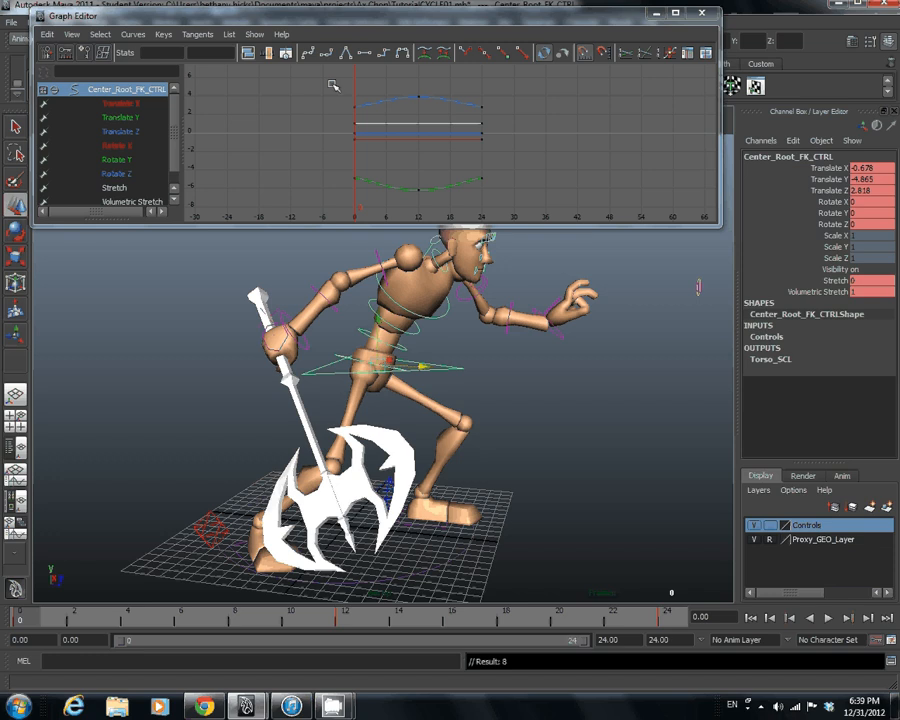
Offset the root control's whole Translate Z curve 6 frames later in the Graph Editor and play the animation to check it
drag(333, 86, 509, 115)
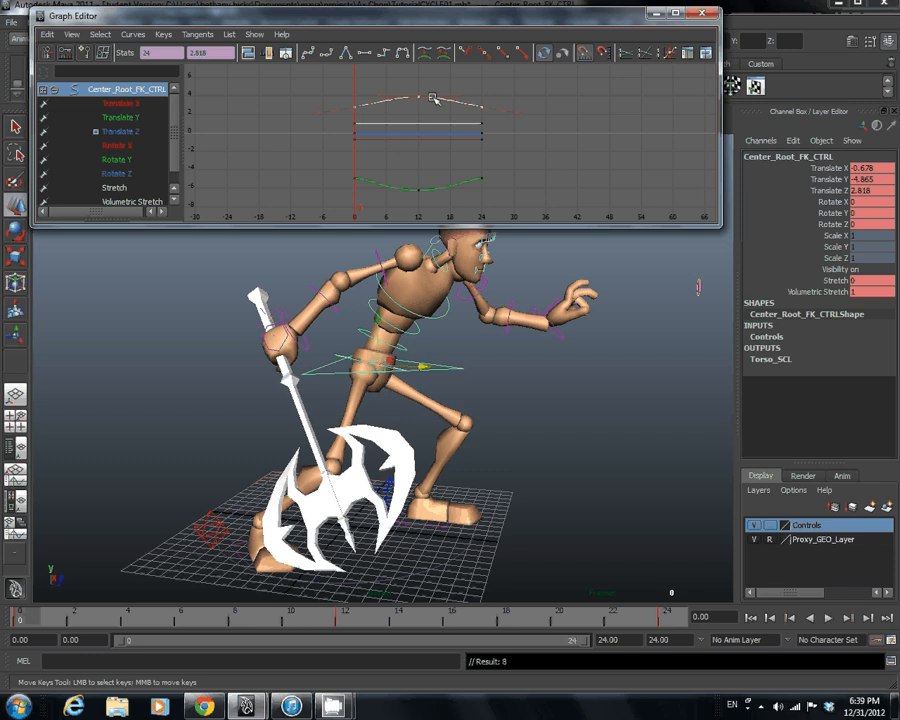
click(431, 97)
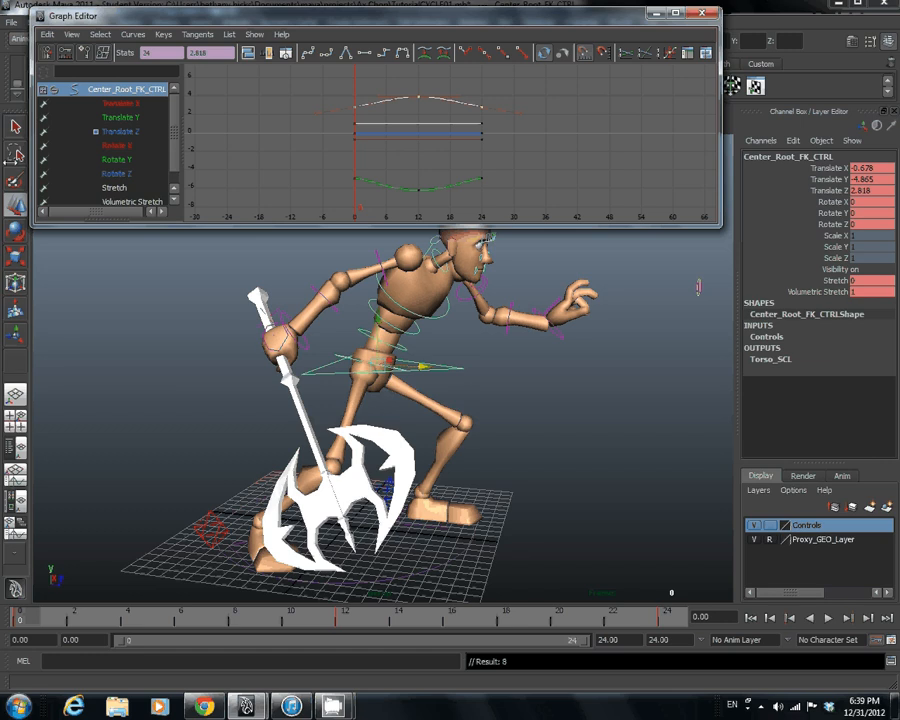
click(411, 98)
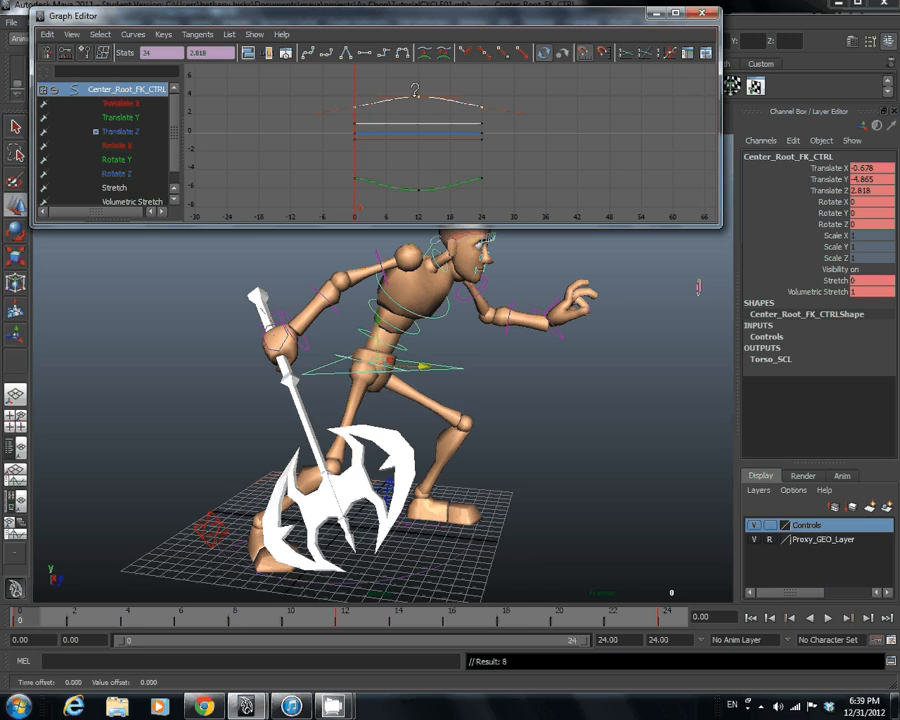
shift+middle_drag(415, 92, 447, 99)
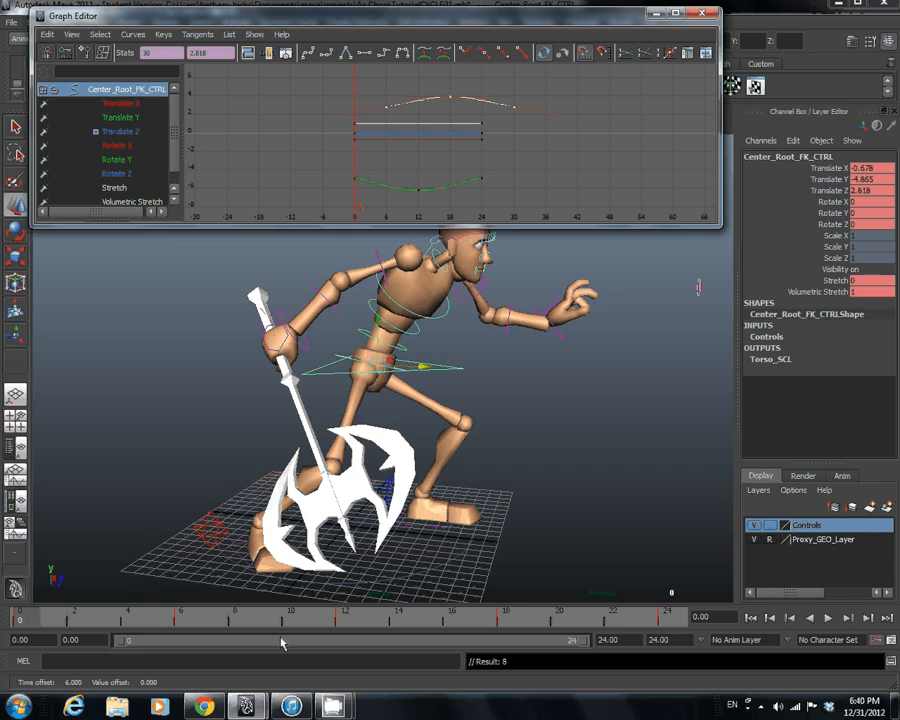
click(828, 618)
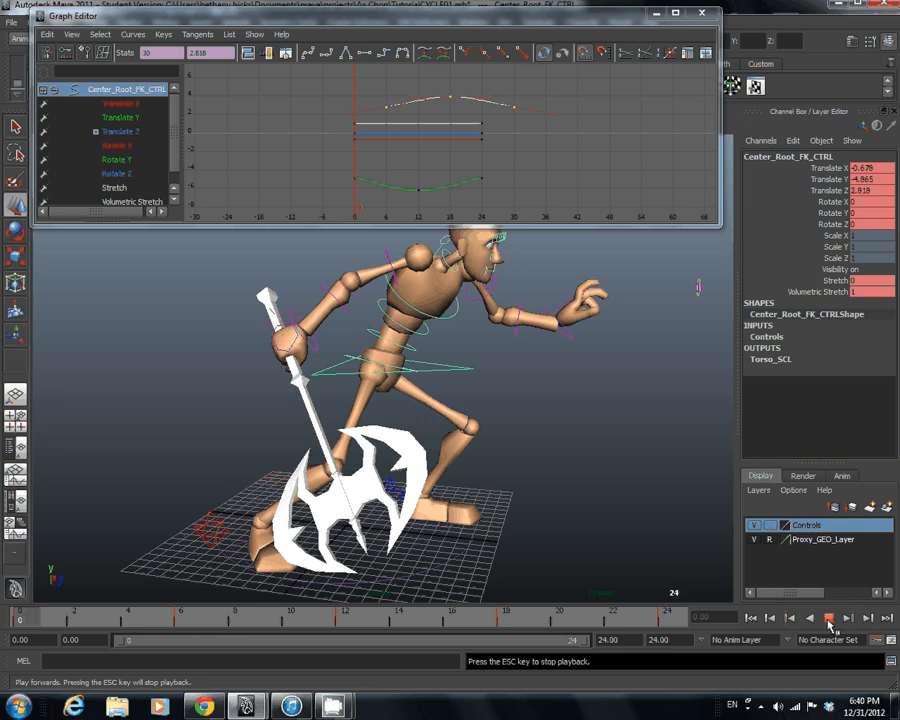
click(828, 619)
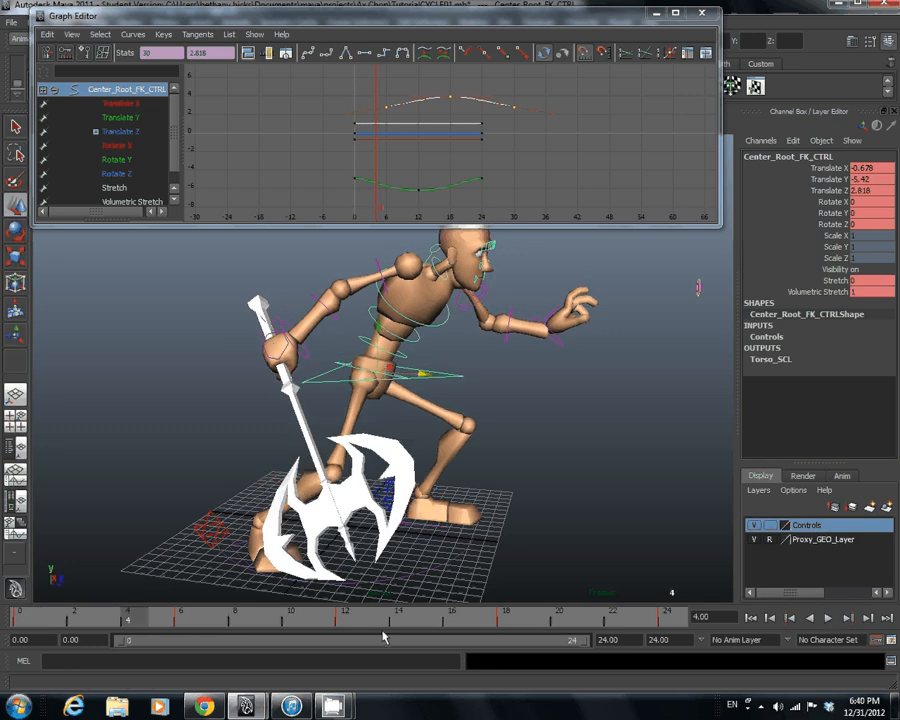
key(alt+v)
key(alt+v)
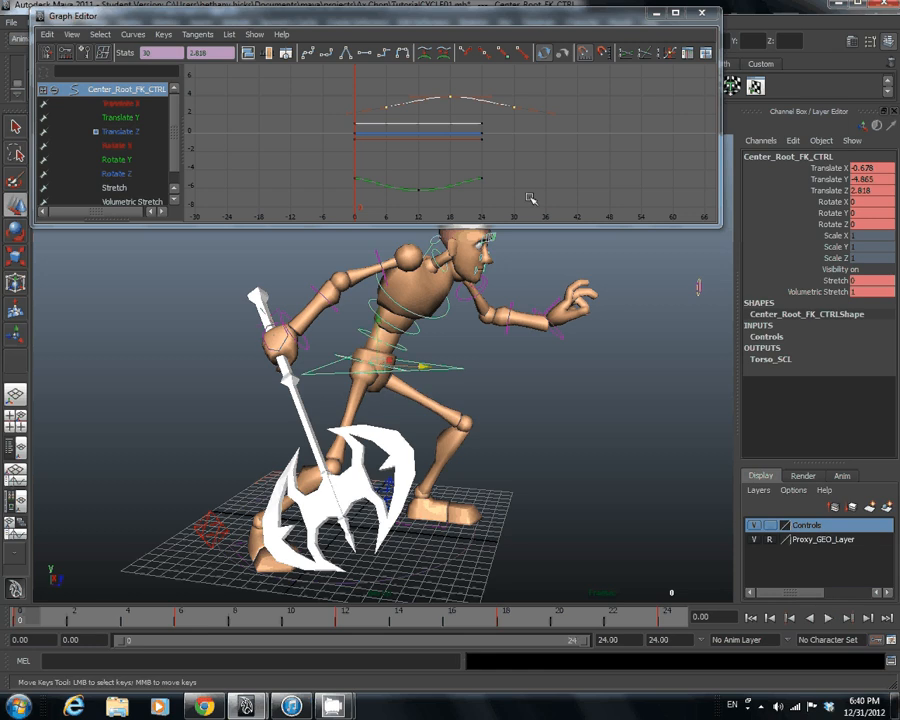
Set both pre-infinity and post-infinity to Cycle for all animation curves of the root control
drag(301, 82, 519, 201)
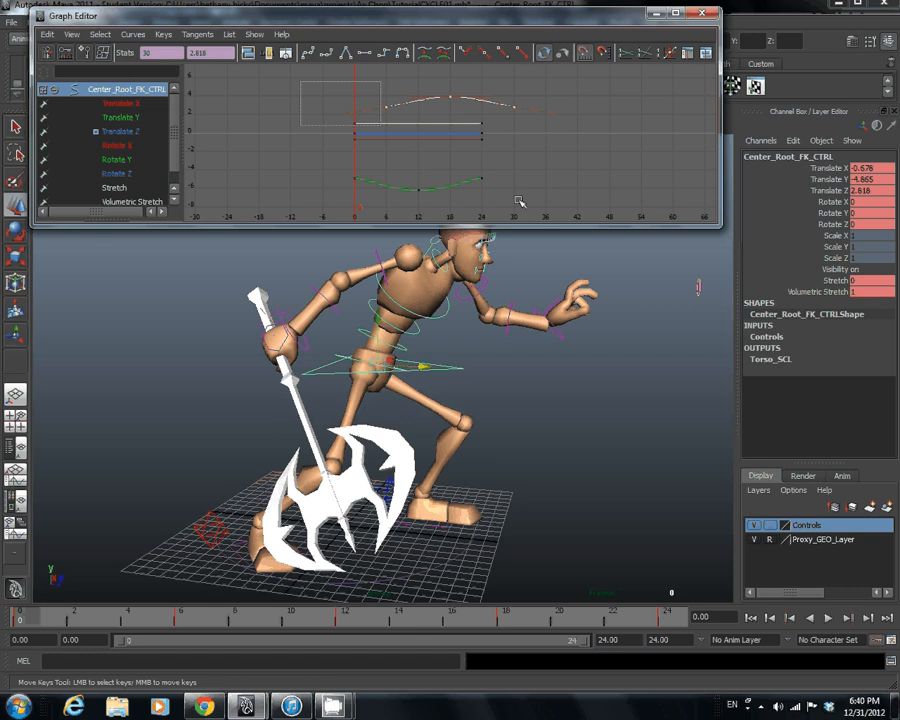
click(85, 89)
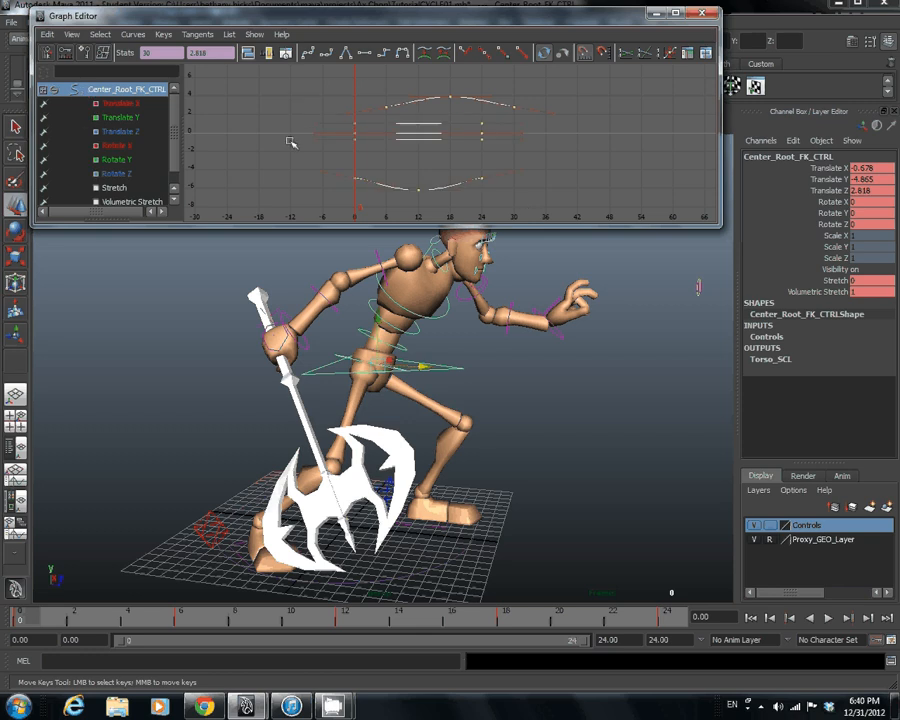
click(134, 34)
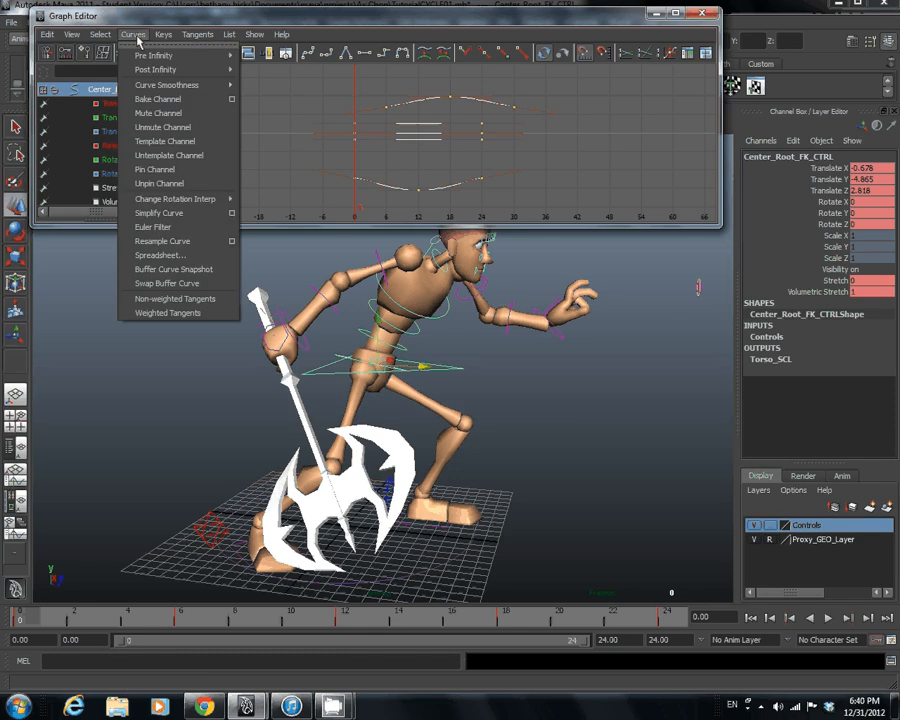
mouse_move(160, 55)
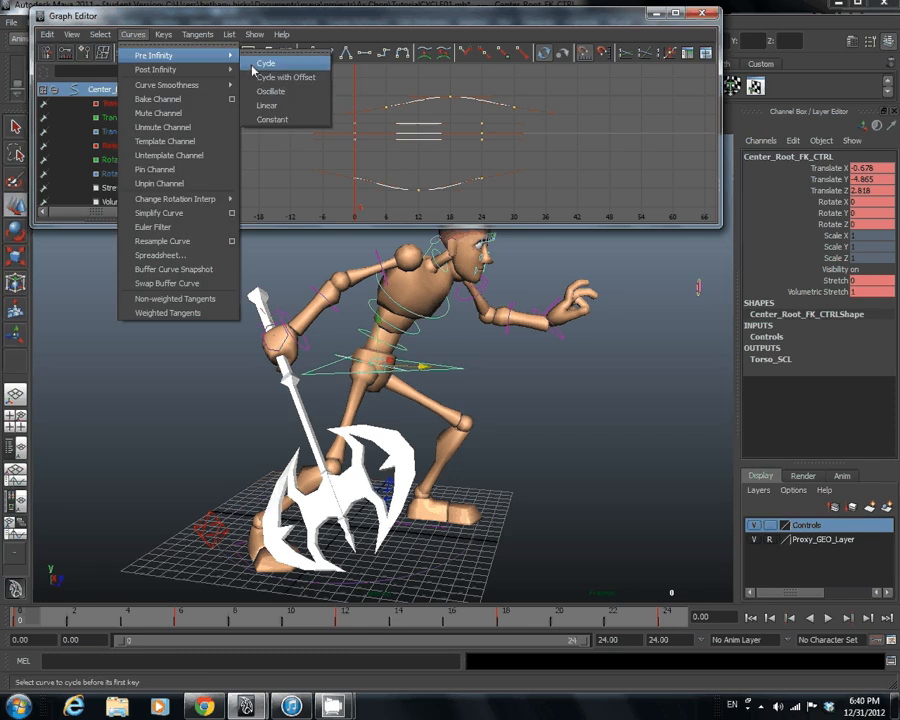
click(262, 64)
click(133, 34)
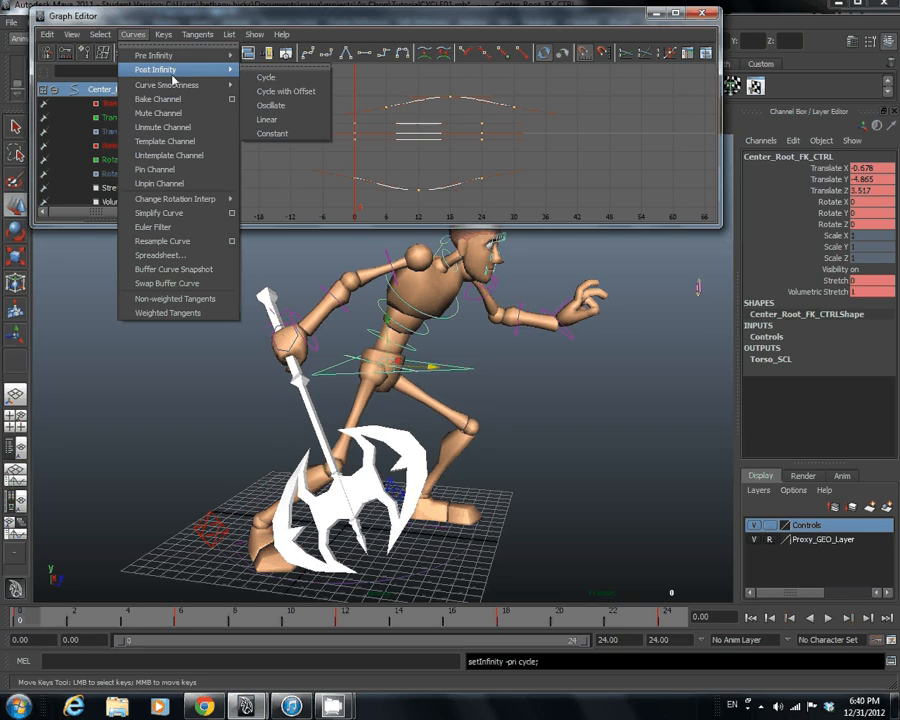
click(266, 77)
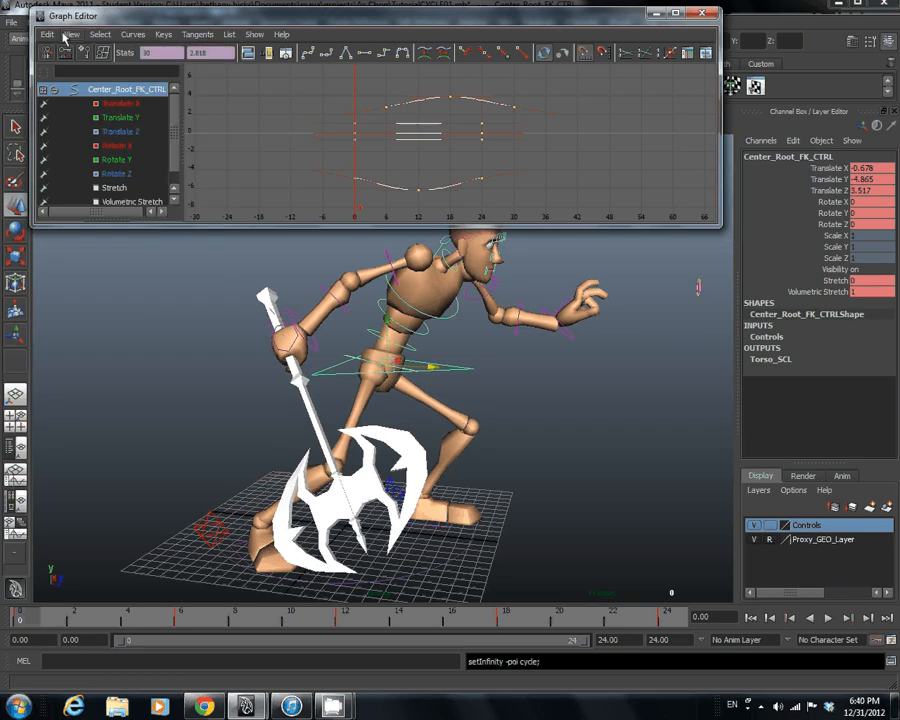
Turn on the infinity display for the root control's curves in the Graph Editor
click(68, 35)
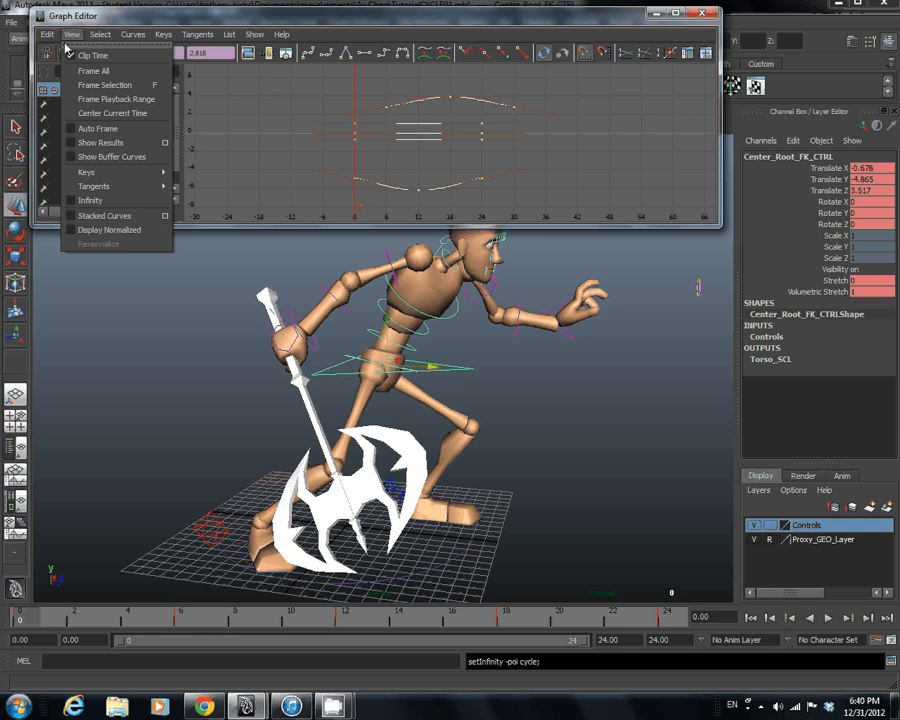
click(80, 201)
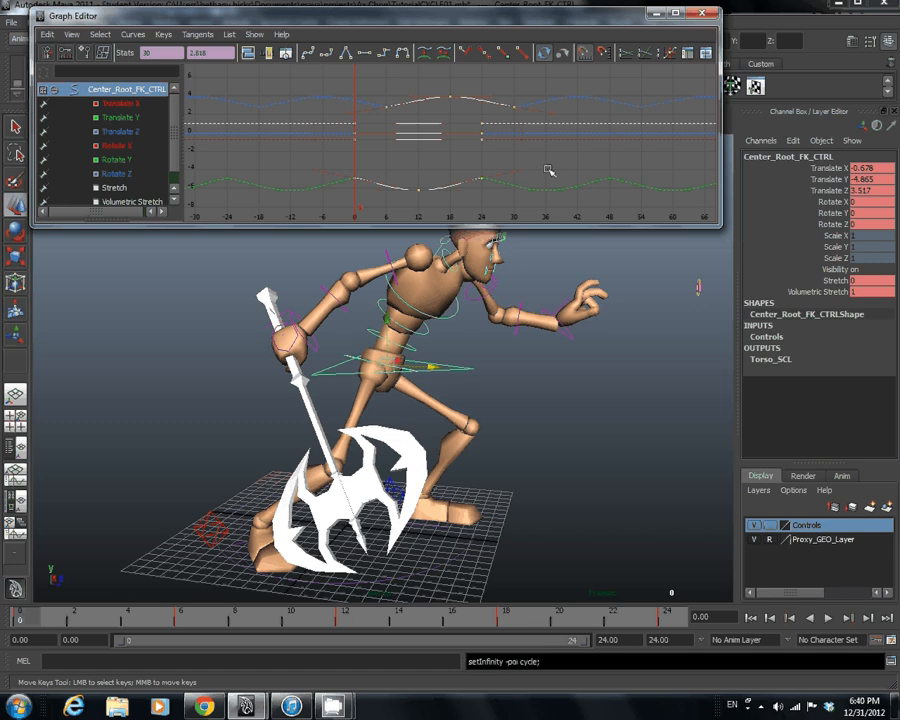
alt+right_drag(548, 172, 502, 155)
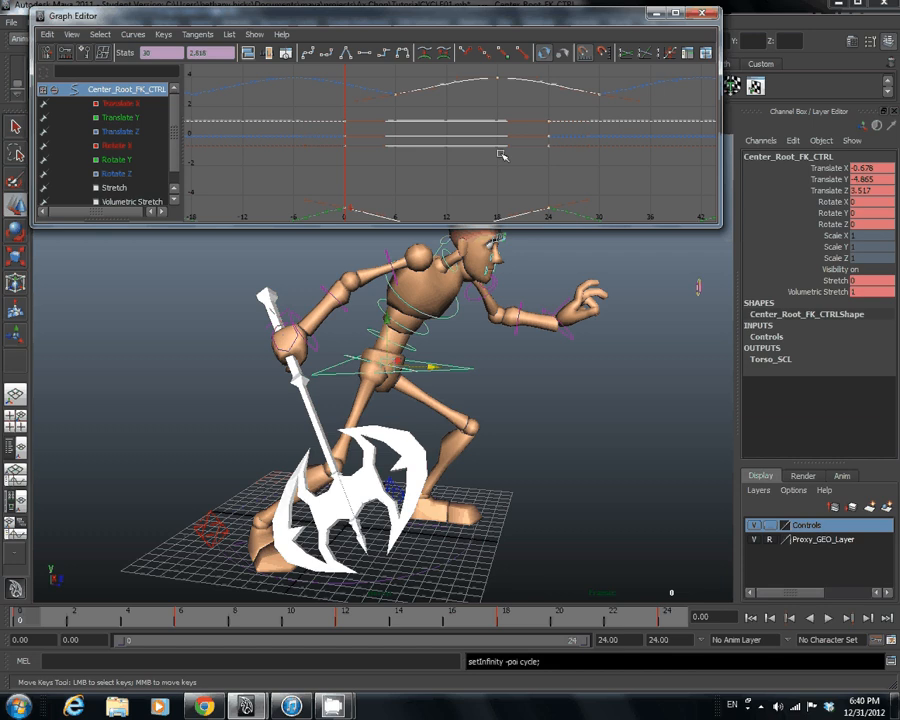
alt+middle_drag(423, 203, 466, 150)
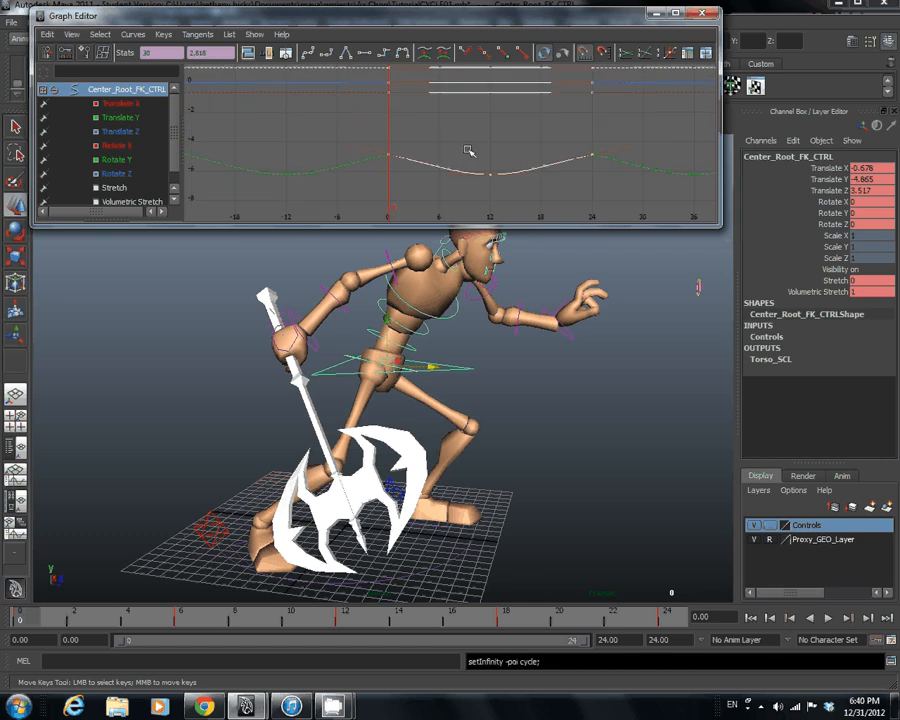
Set both the animation end time and the playback range end to frame 48
alt+right_drag(468, 151, 479, 129)
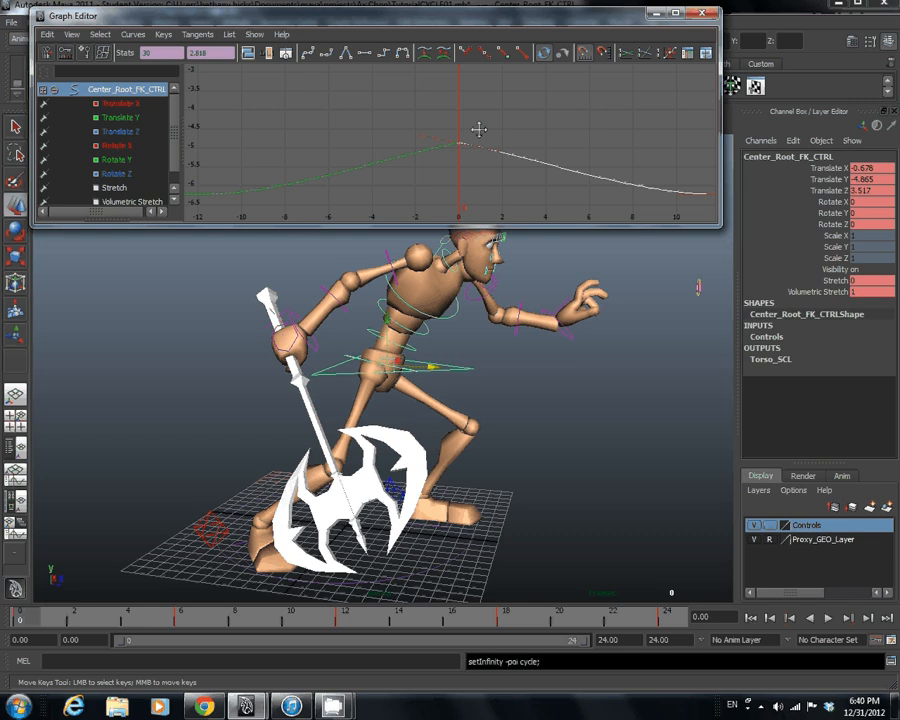
alt+middle_drag(479, 129, 506, 113)
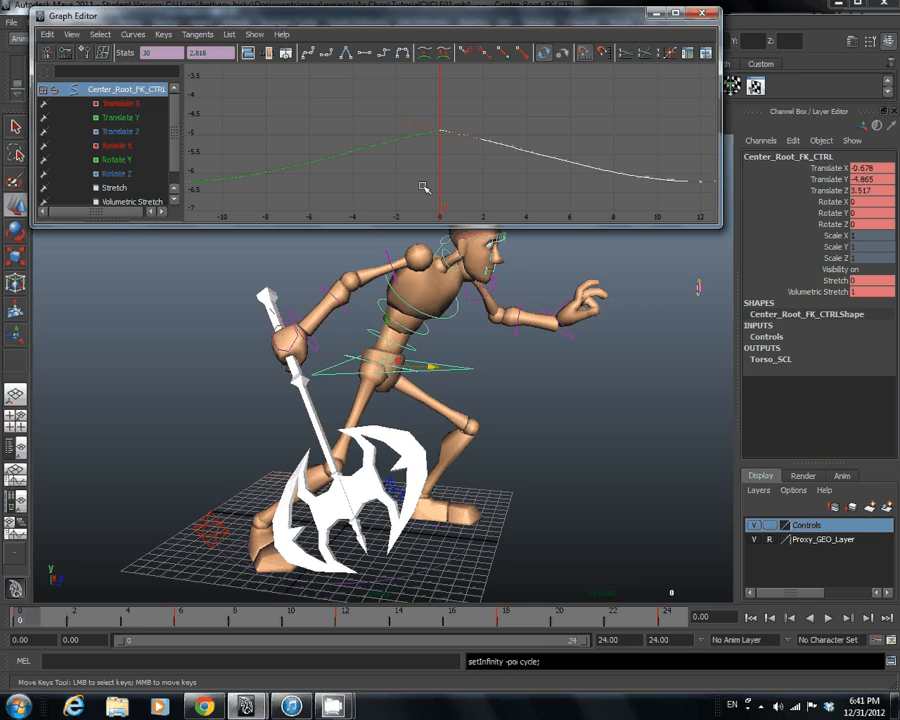
click(686, 641)
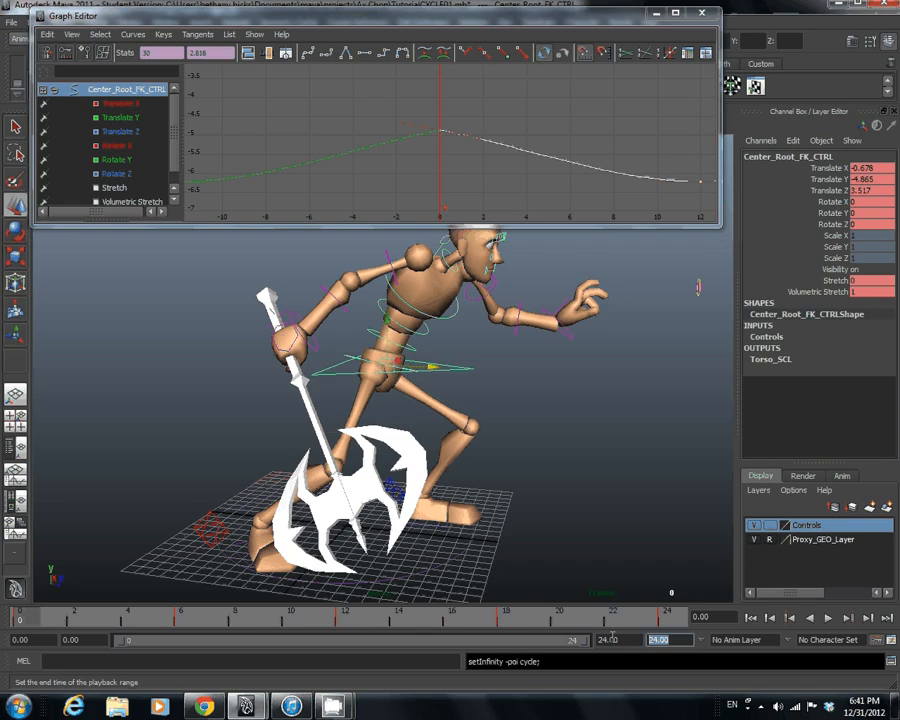
text(48)
key(Return)
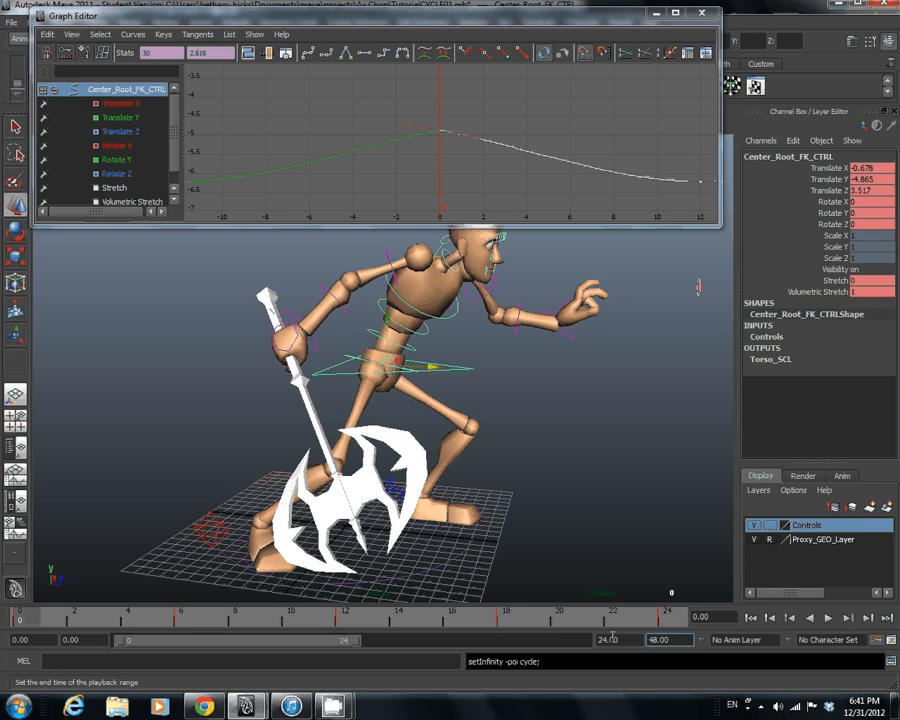
click(612, 638)
text(48)
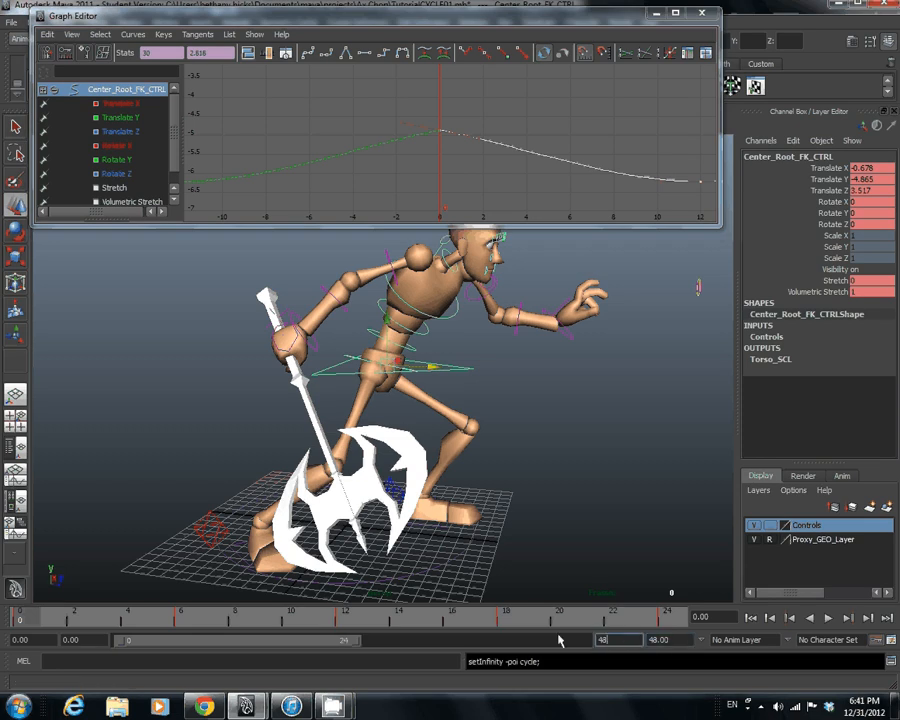
key(Return)
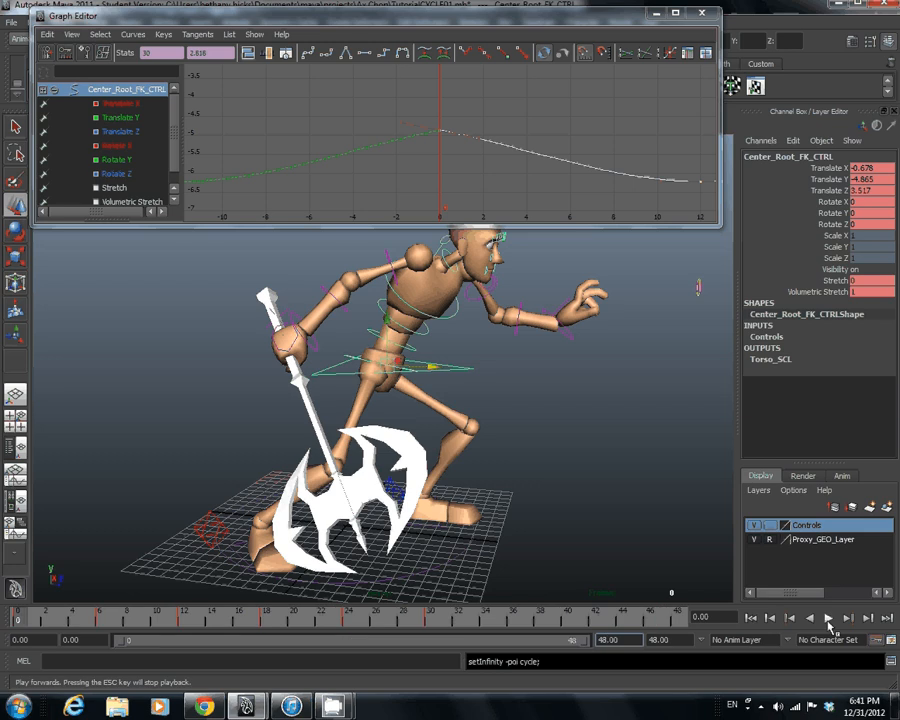
Play the animation over the extended range to check the loop, then return to frame 0
click(828, 619)
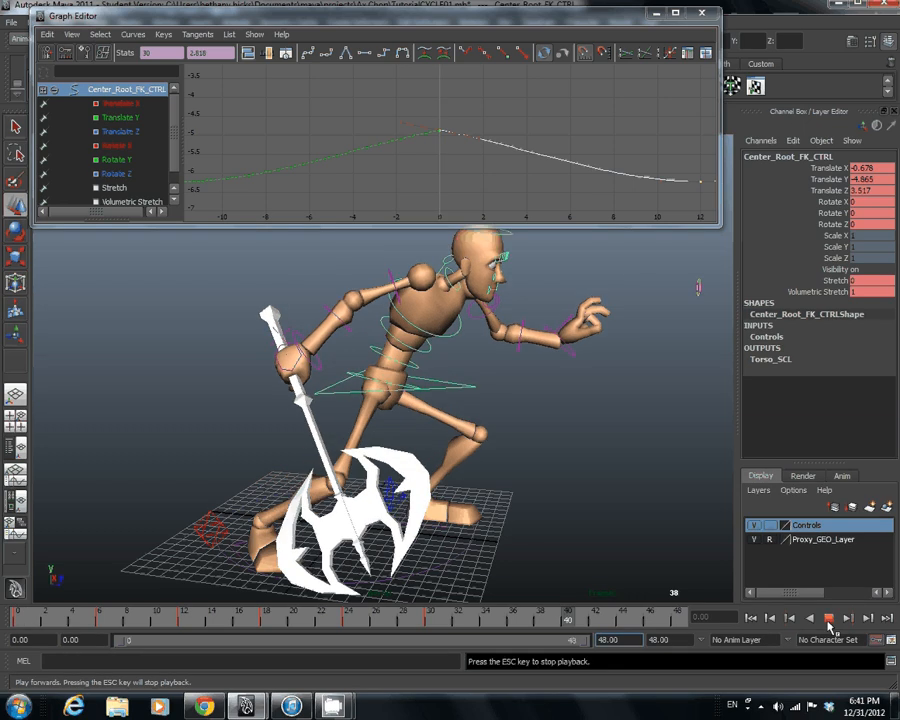
click(828, 620)
click(228, 624)
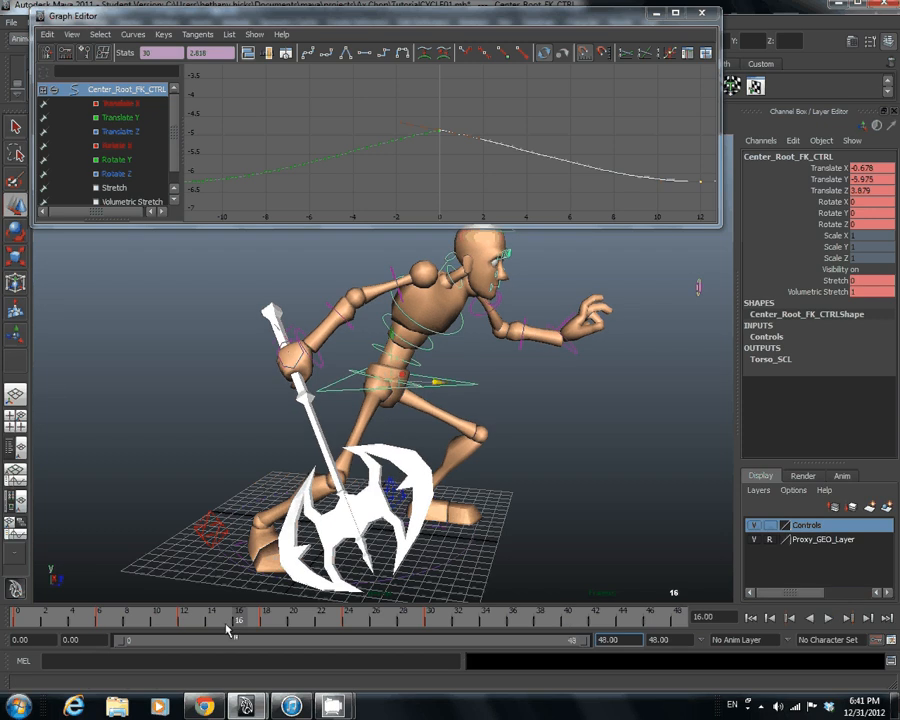
key(alt+shift+v)
Flatten the outgoing tangent of the root control's Translate Y key at frame 0 in the Graph Editor
alt+right_drag(421, 472, 444, 383)
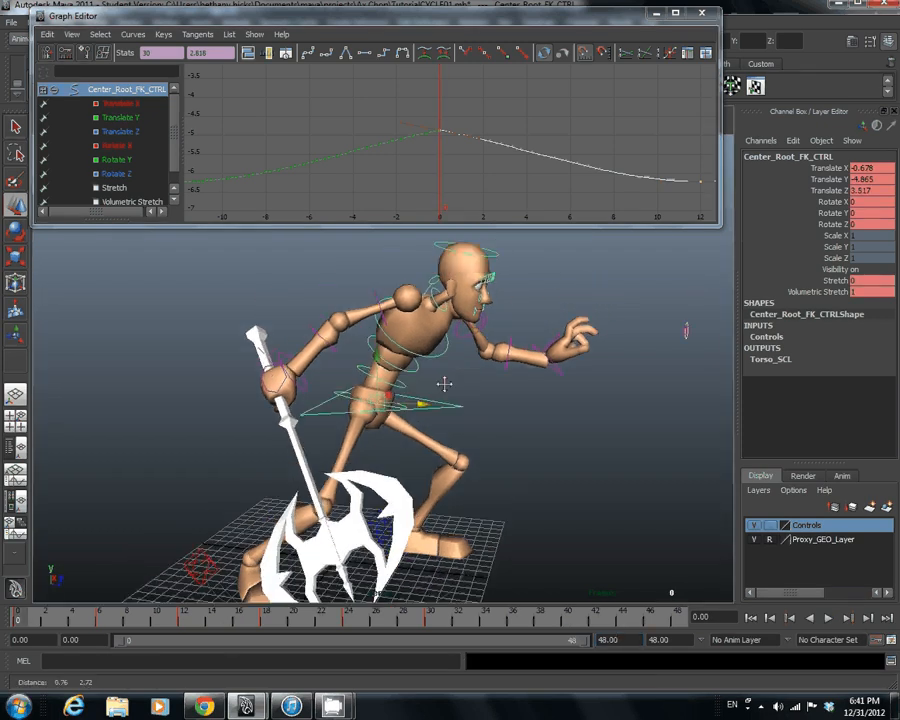
alt+middle_drag(444, 384, 442, 386)
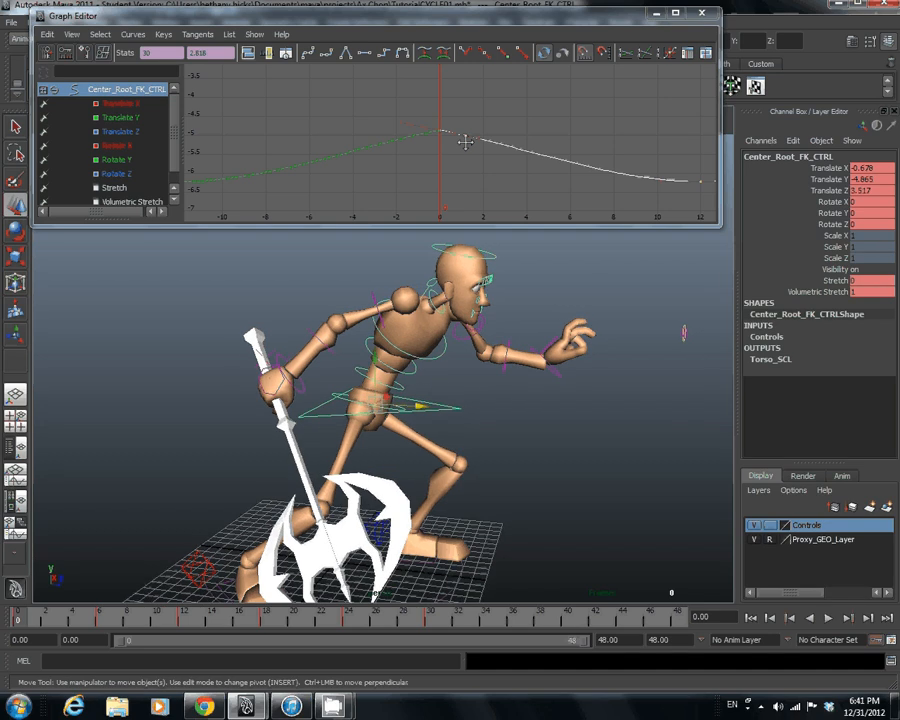
scroll(460, 148, up, 3)
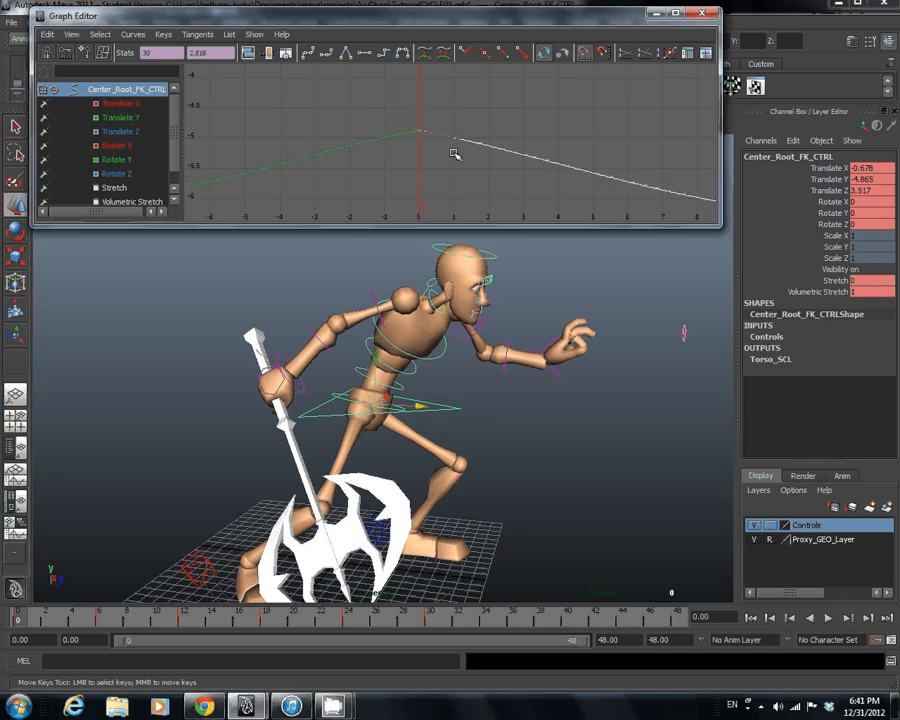
scroll(430, 127, up, 2)
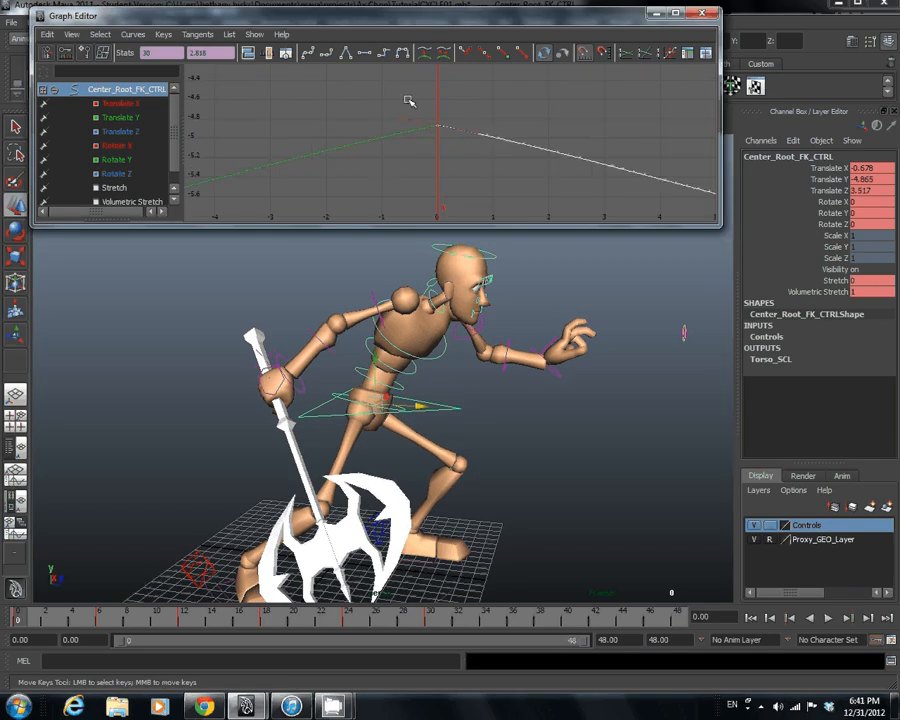
drag(408, 101, 470, 155)
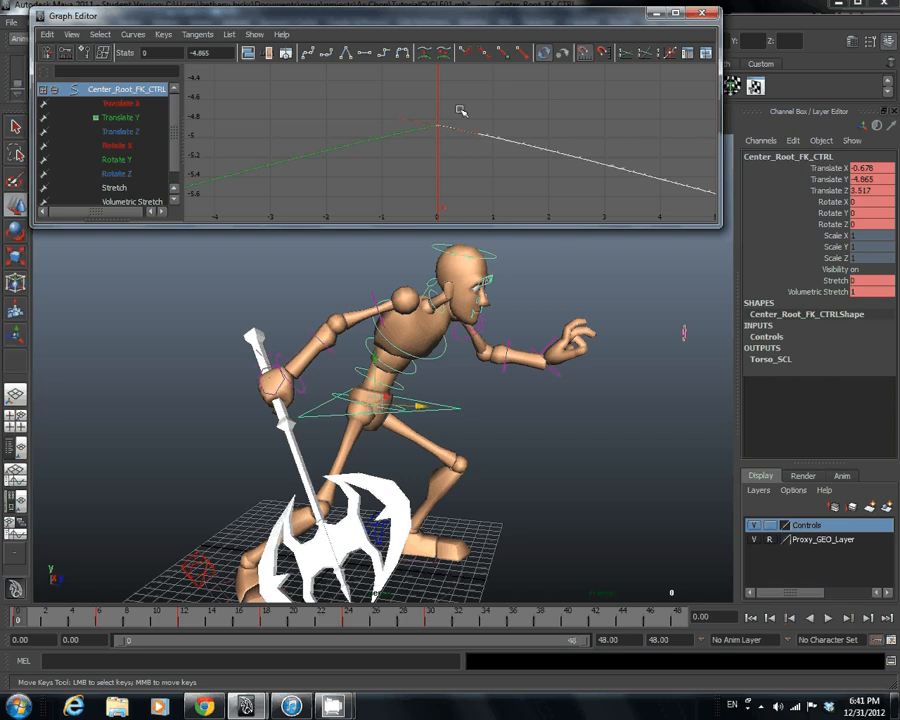
drag(457, 108, 484, 151)
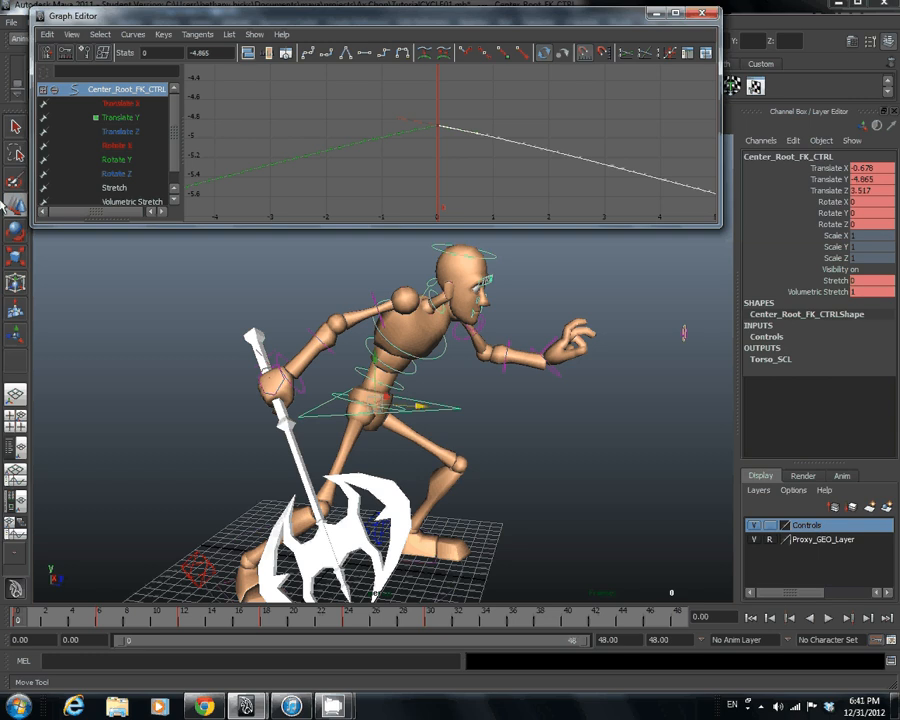
middle_click(479, 134)
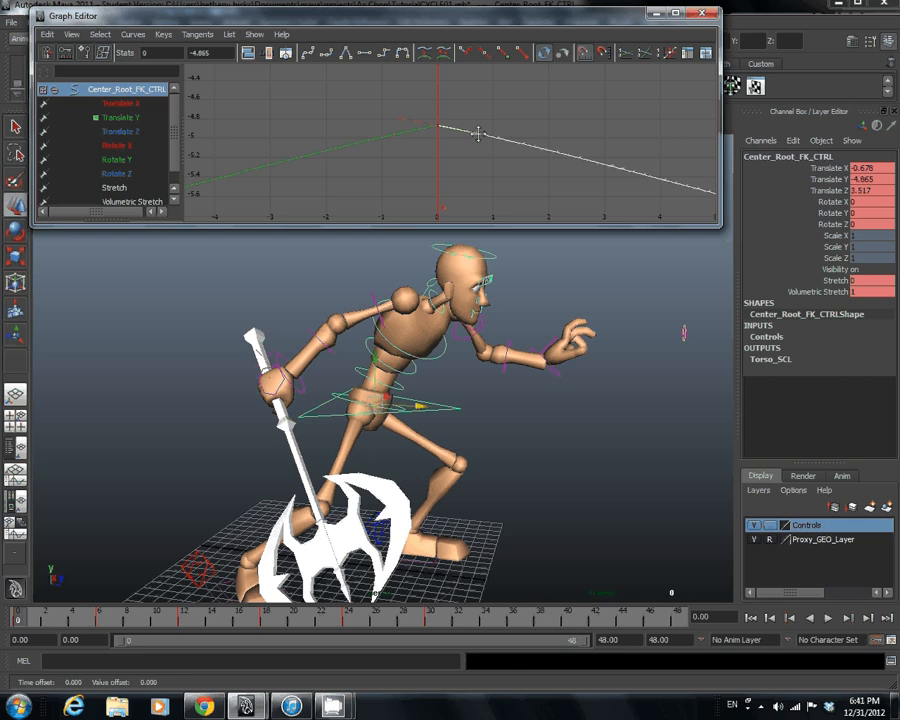
middle_drag(479, 134, 487, 125)
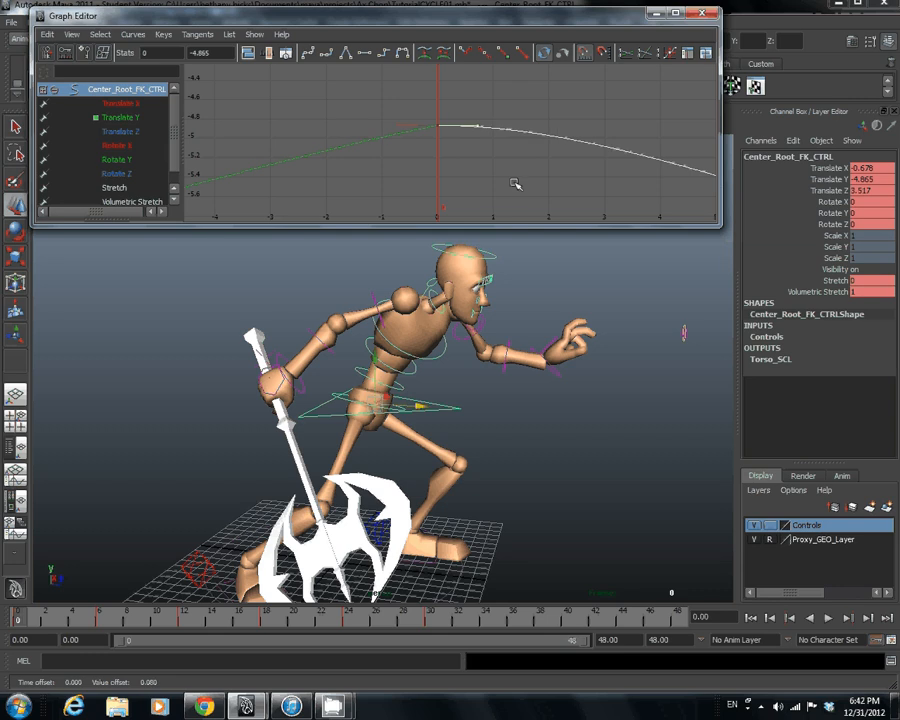
Flatten the outgoing tangent of the root control's Translate Z key at frame 6
scroll(499, 128, down, 3)
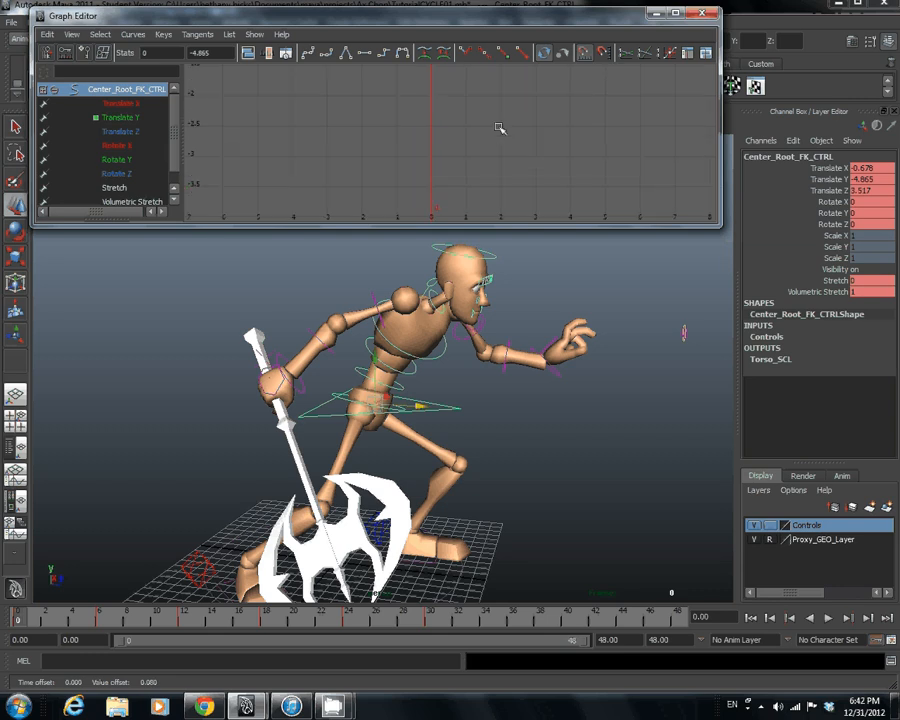
key(f)
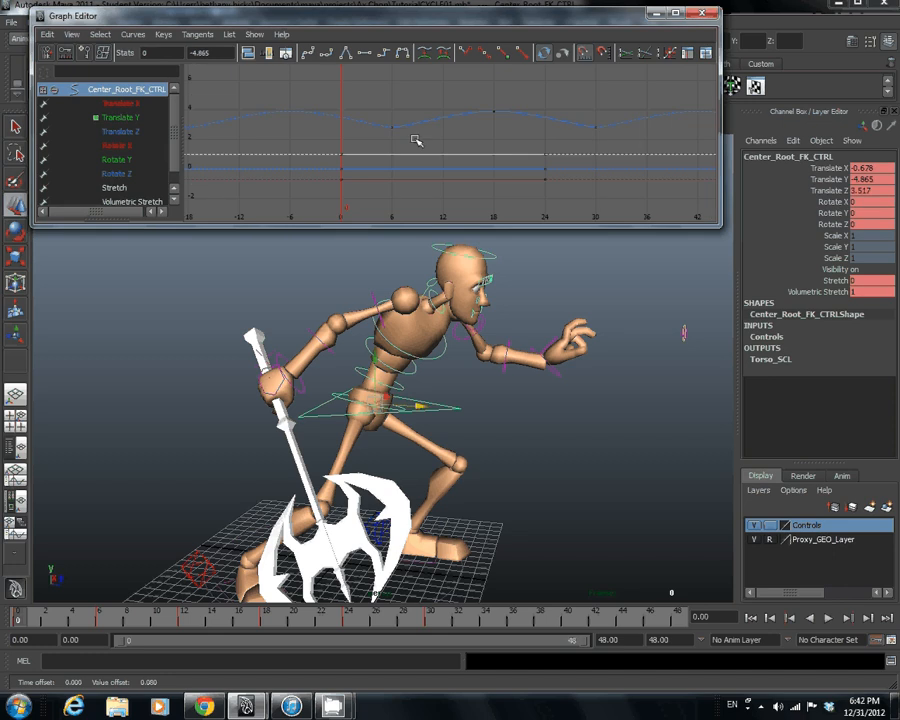
scroll(416, 140, up, 4)
drag(415, 106, 442, 140)
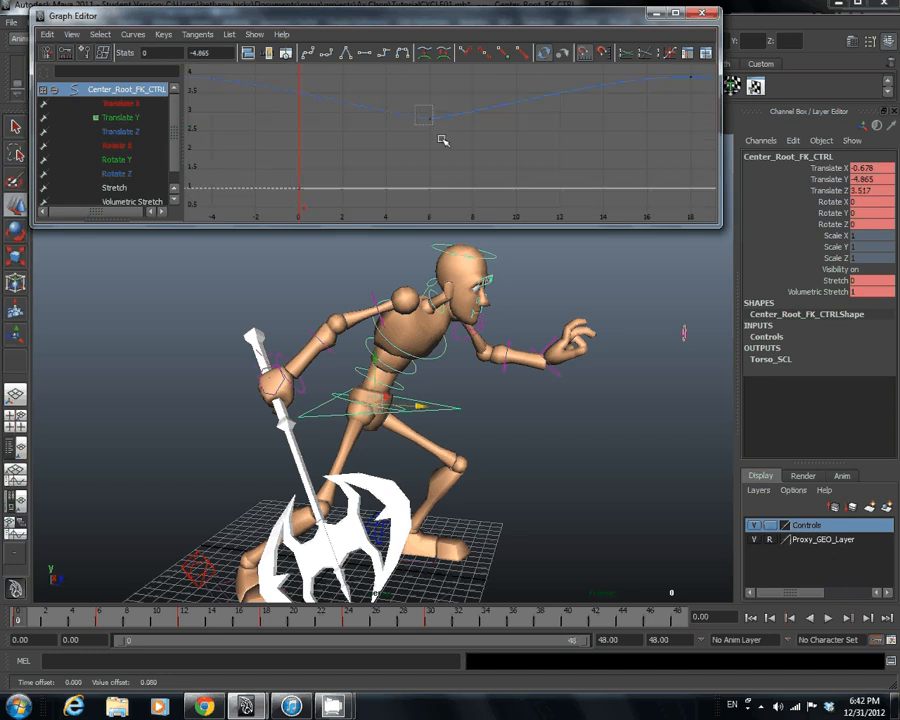
click(471, 115)
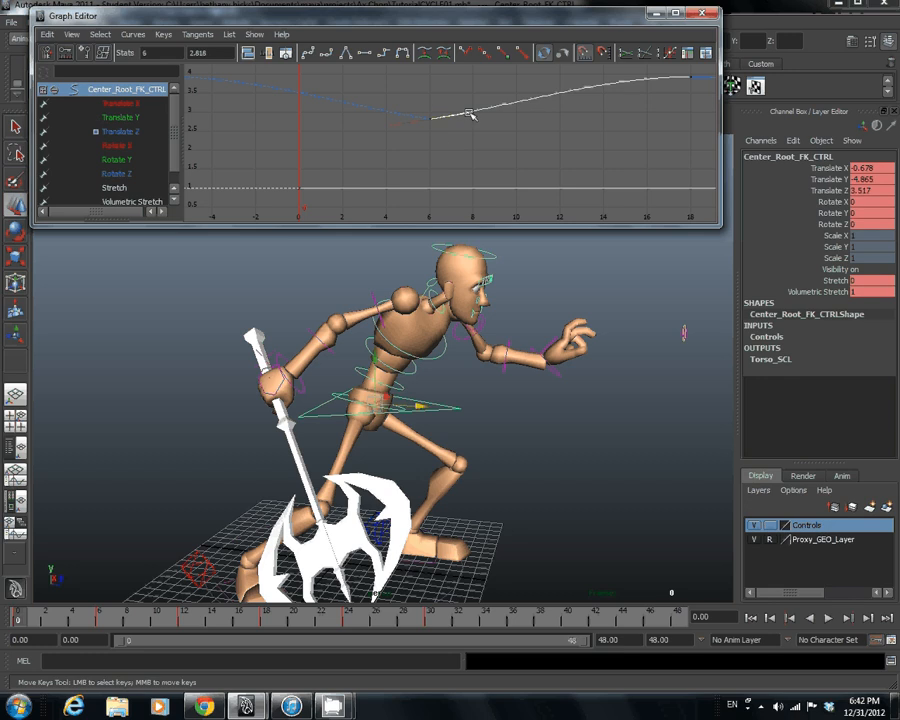
middle_drag(471, 115, 472, 118)
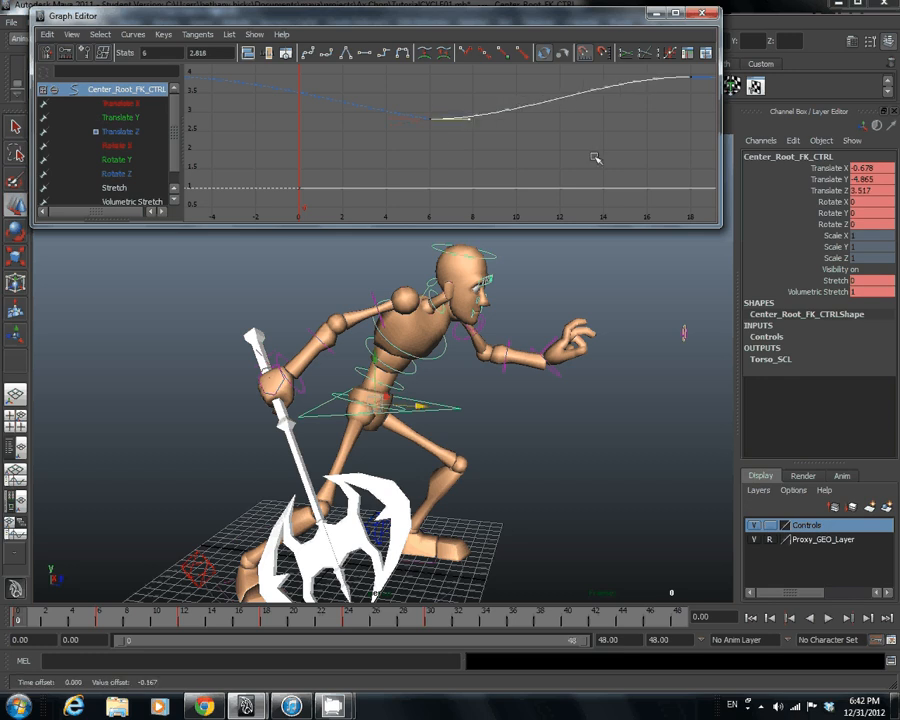
Flatten the incoming tangent of the root control's Translate Y key at frame 24
alt+right_drag(595, 158, 322, 90)
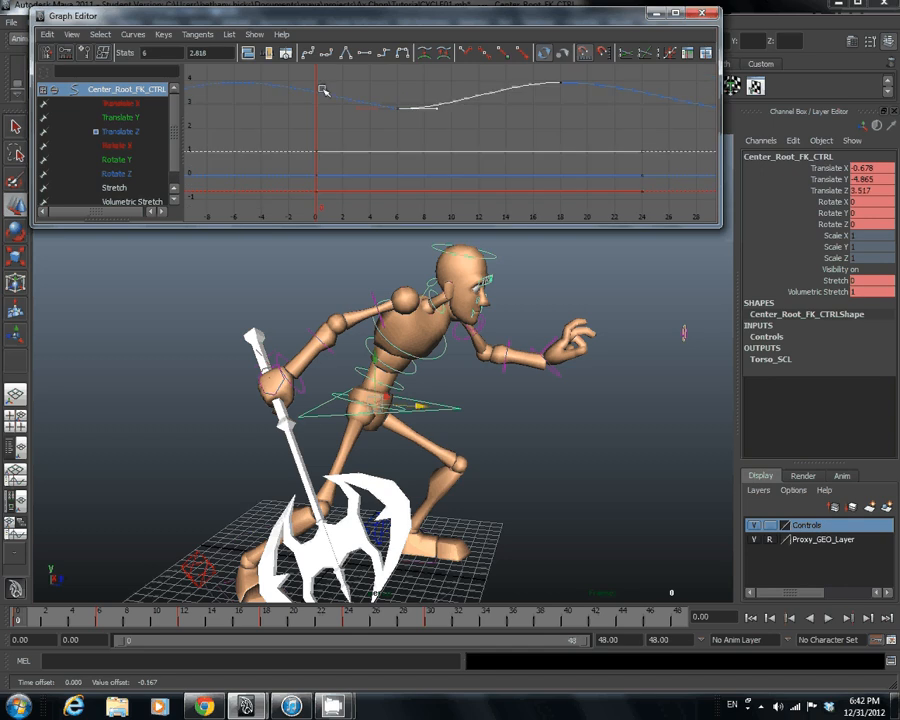
alt+middle_drag(634, 170, 483, 20)
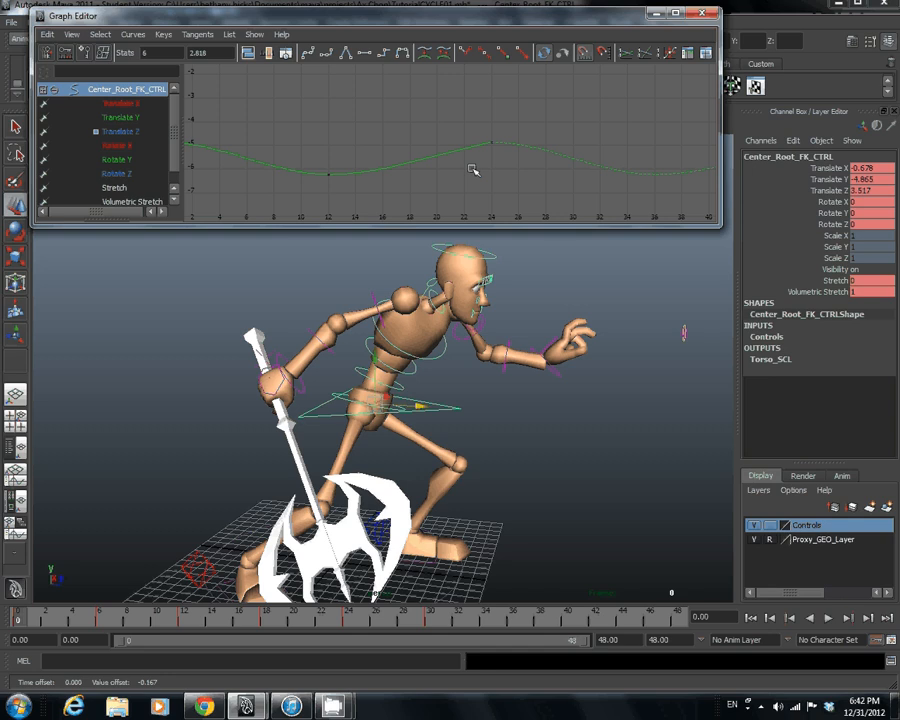
scroll(488, 140, up, 3)
drag(507, 161, 432, 136)
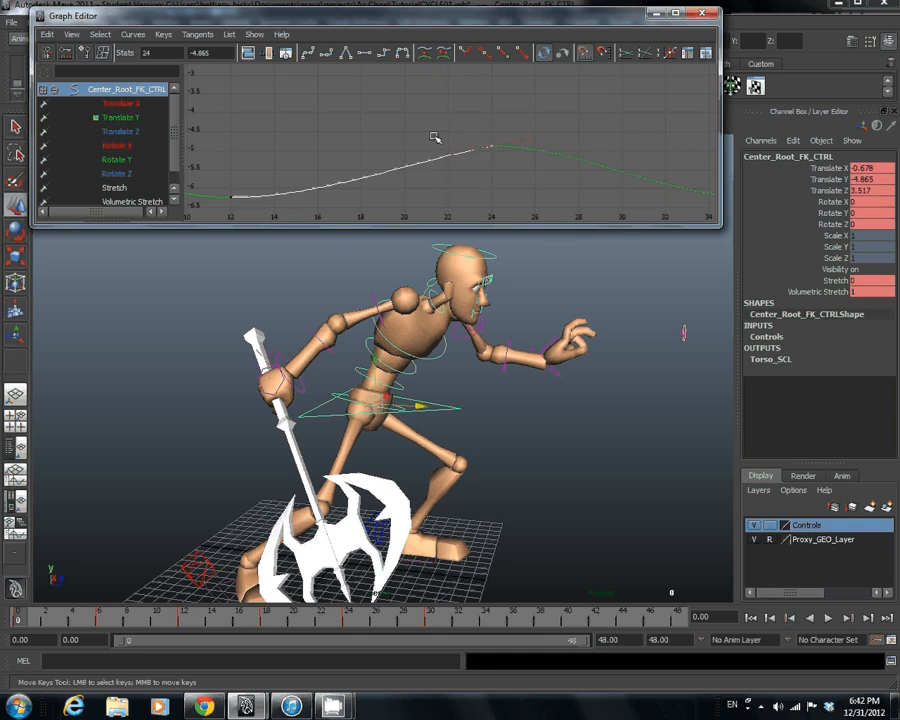
middle_drag(434, 137, 448, 147)
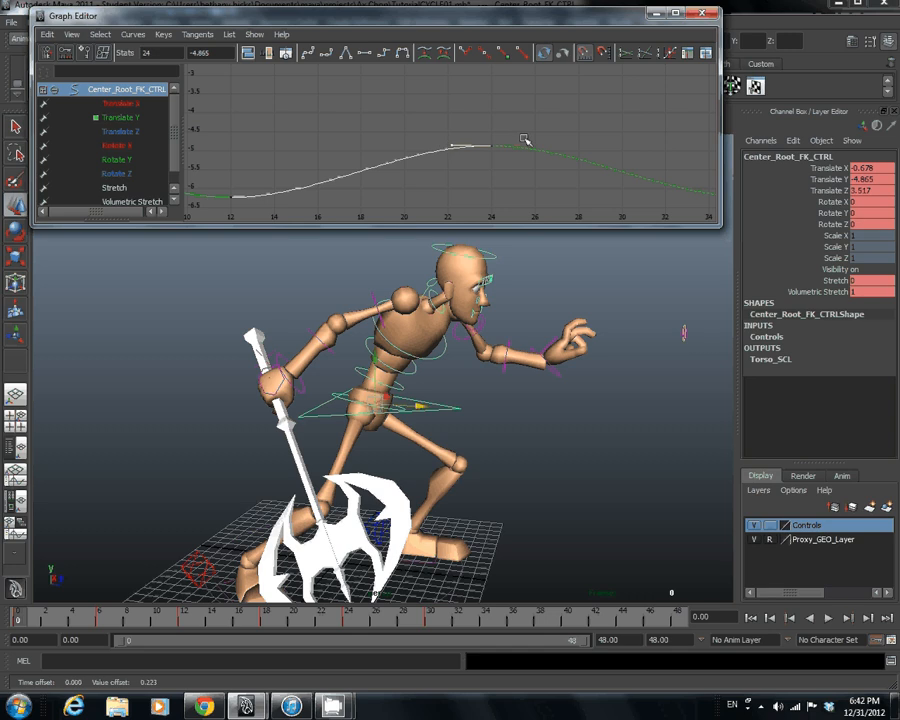
Flatten the incoming tangent of the root control's Translate Z key at frame 30
alt+middle_drag(523, 138, 386, 145)
drag(526, 130, 478, 152)
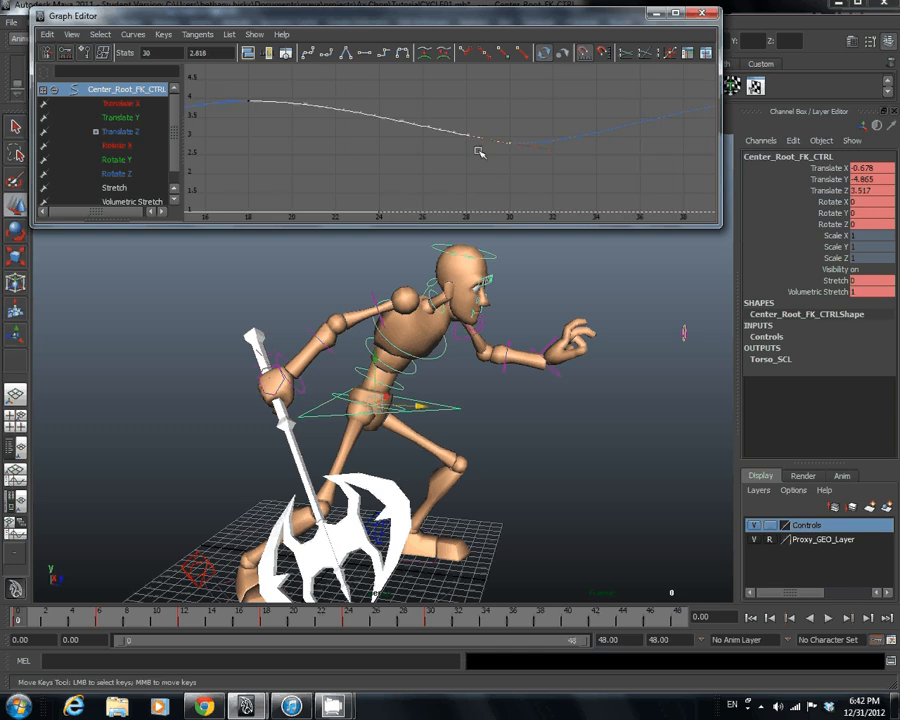
middle_drag(478, 152, 467, 142)
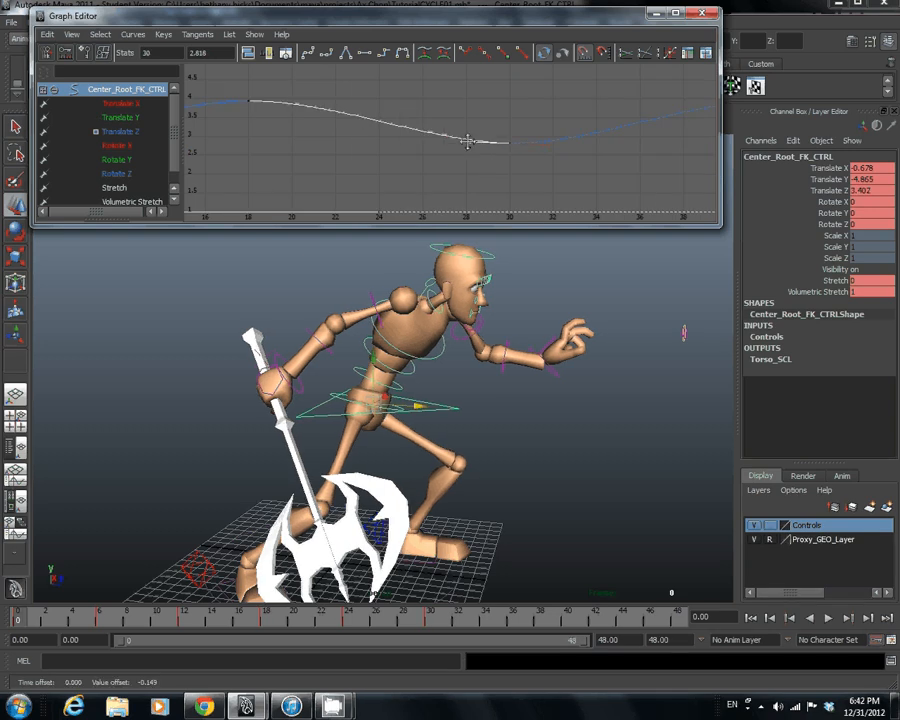
Examine all the cycled curves, play the animation to check the smoothed loop, and return to frame 0
key(a)
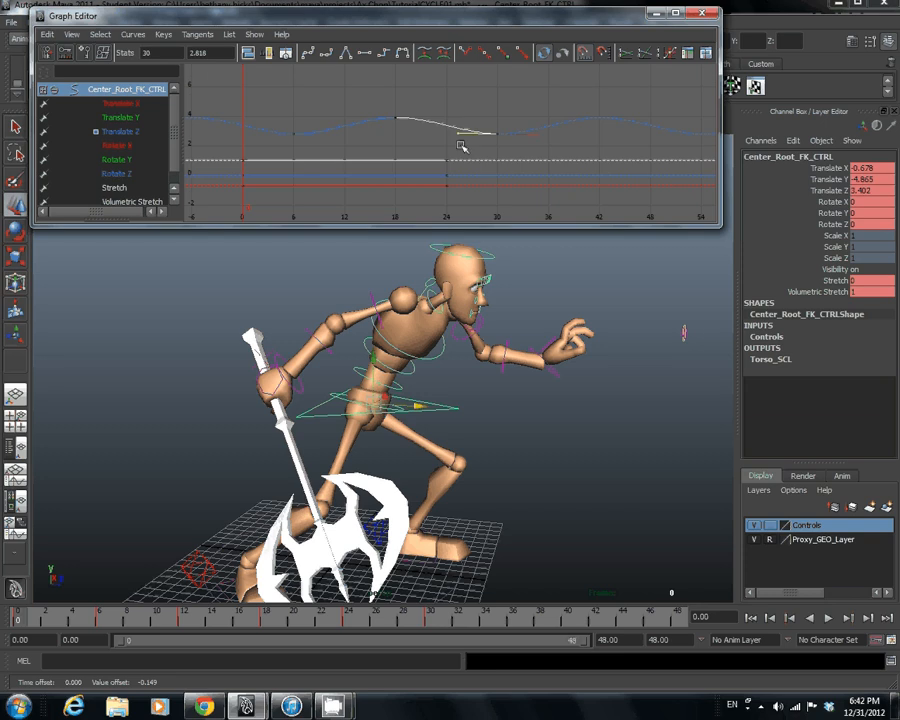
scroll(461, 146, down, 2)
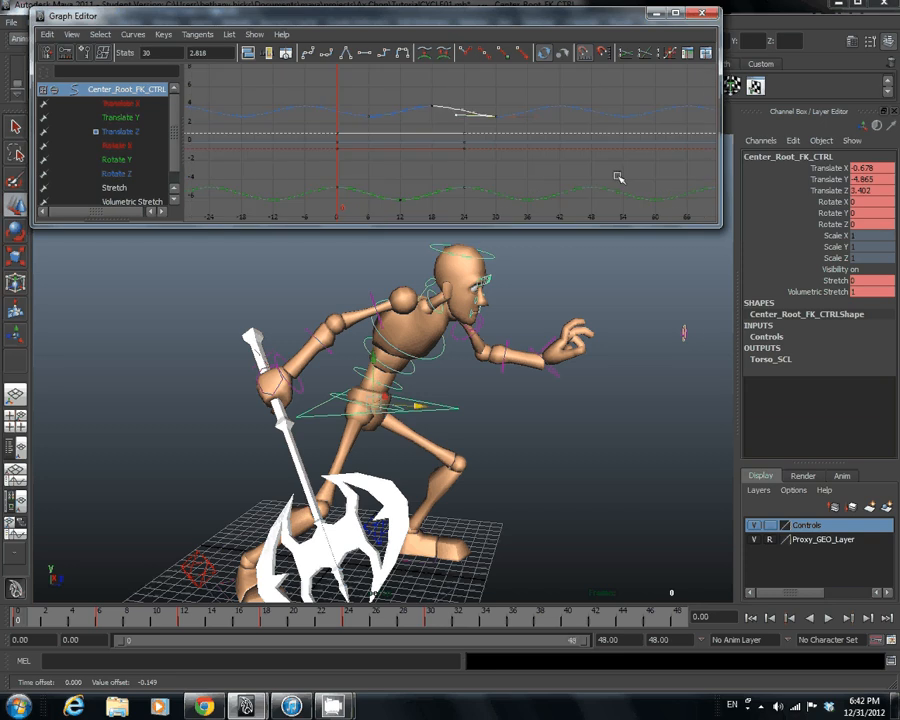
click(827, 620)
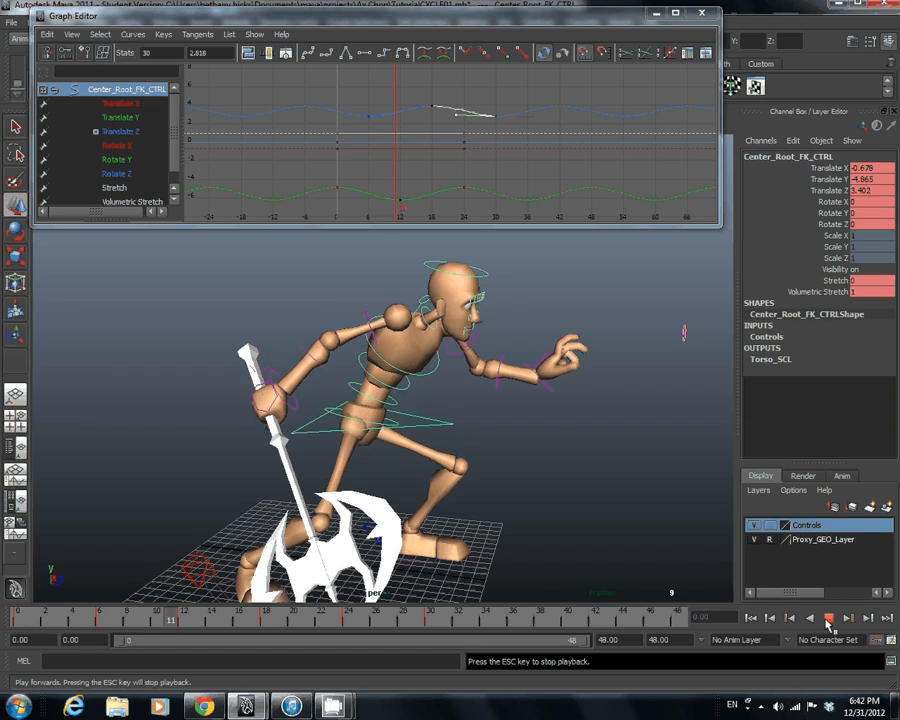
click(827, 620)
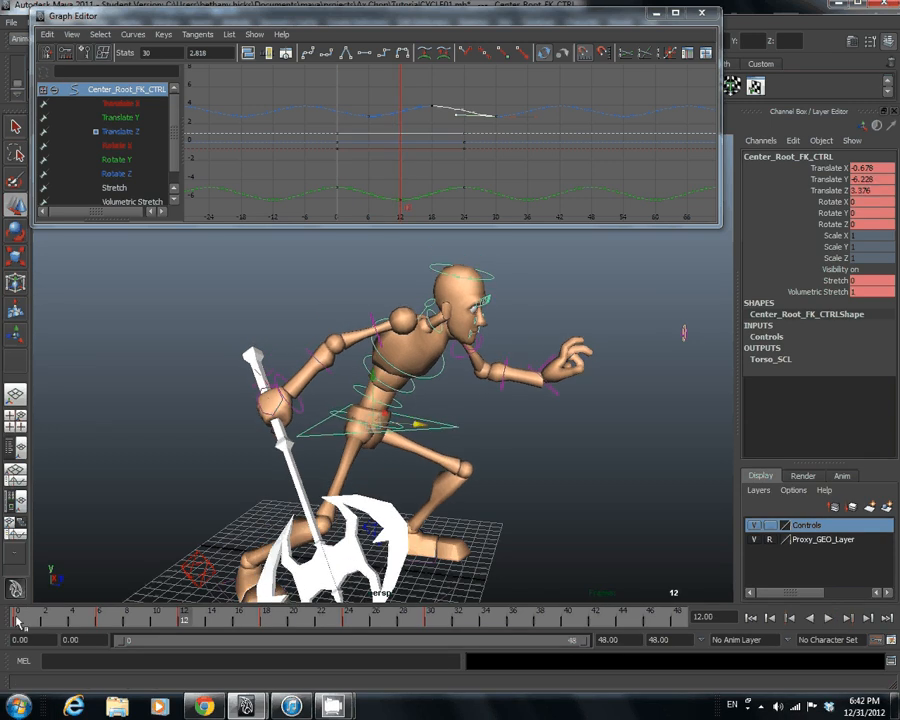
click(18, 622)
View the character from a low front angle and play the cycle again from frame 0
mouse_move(370, 450)
alt+mouse_down()
mouse_move(414, 449)
mouse_move(413, 478)
alt+mouse_up()
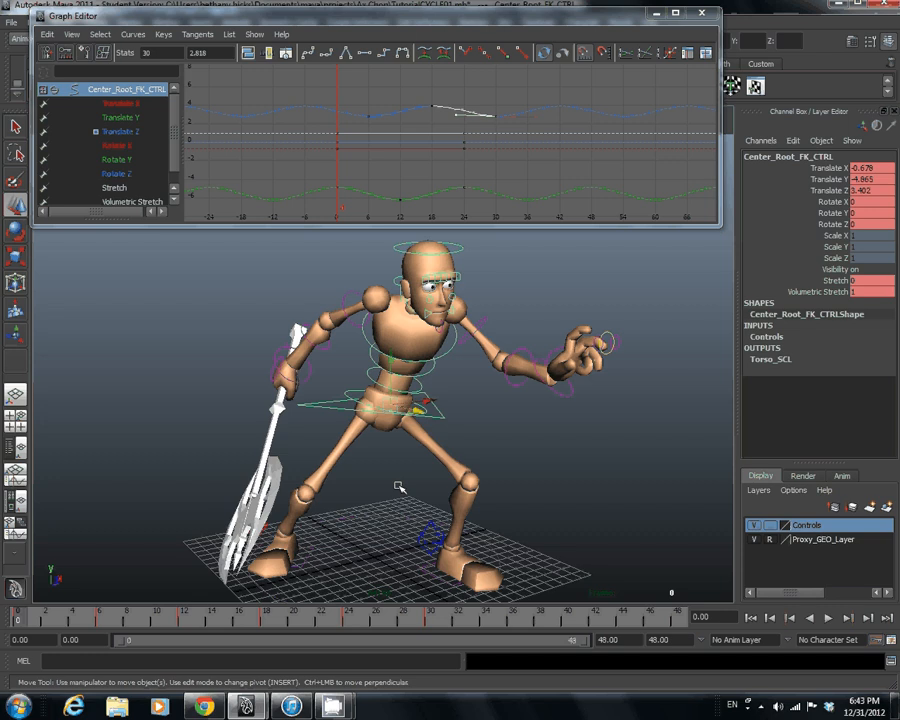
alt+middle_drag(399, 487, 376, 462)
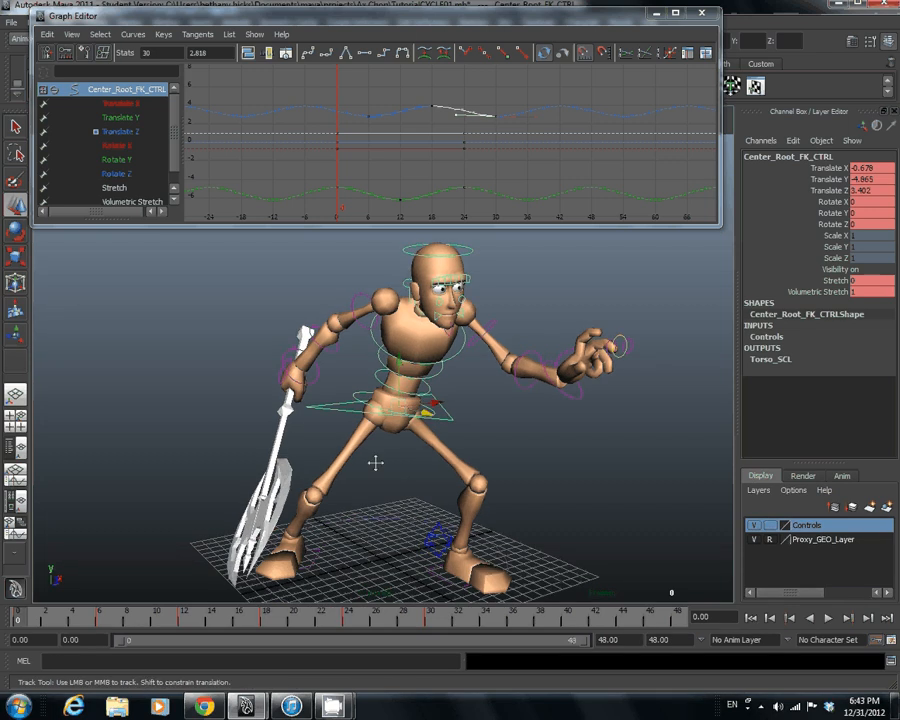
alt+drag(376, 462, 330, 445)
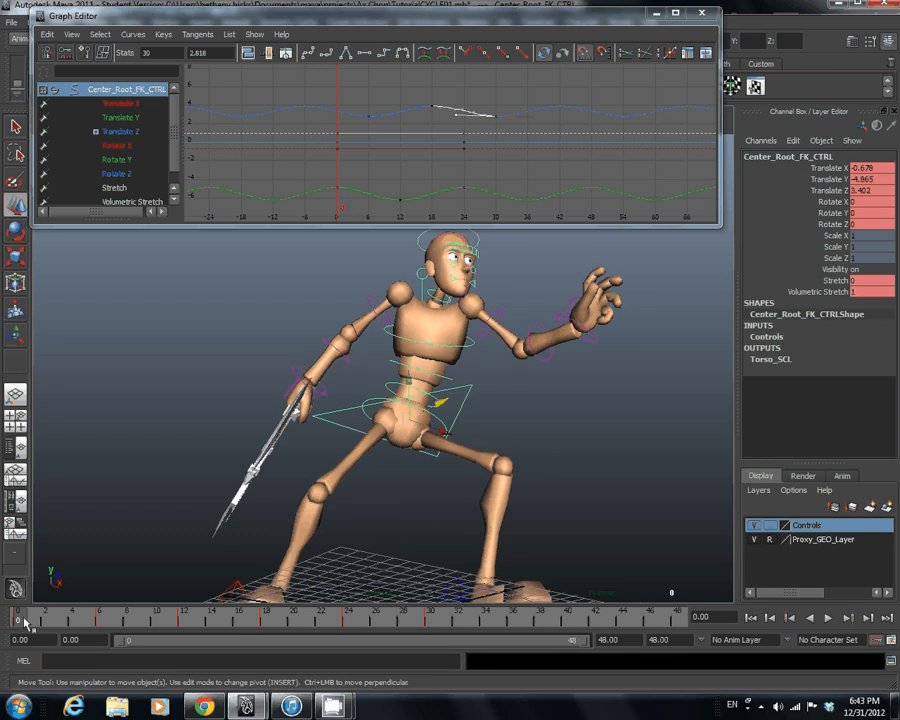
key(alt+v)
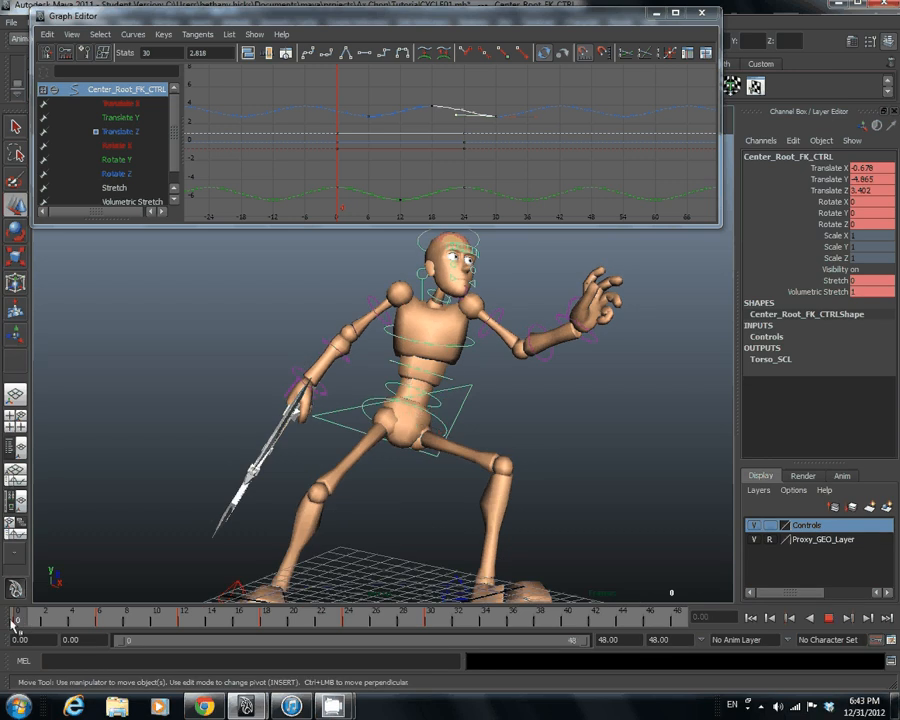
Select the hip, waist, ribs and chest FK controls and key their rotation at frame 0
key(alt+v)
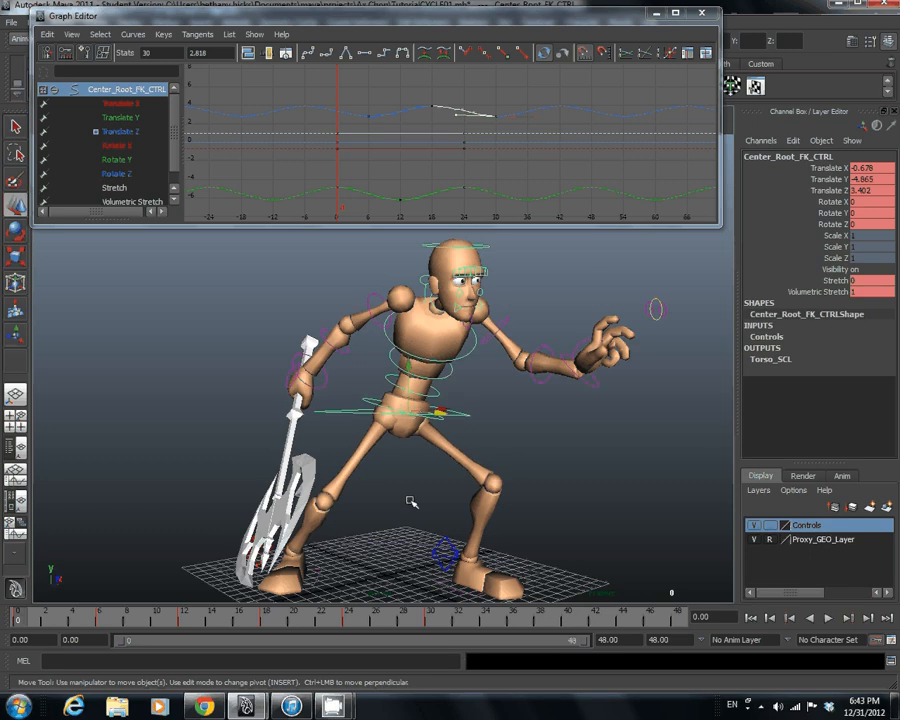
alt+right_drag(410, 501, 409, 475)
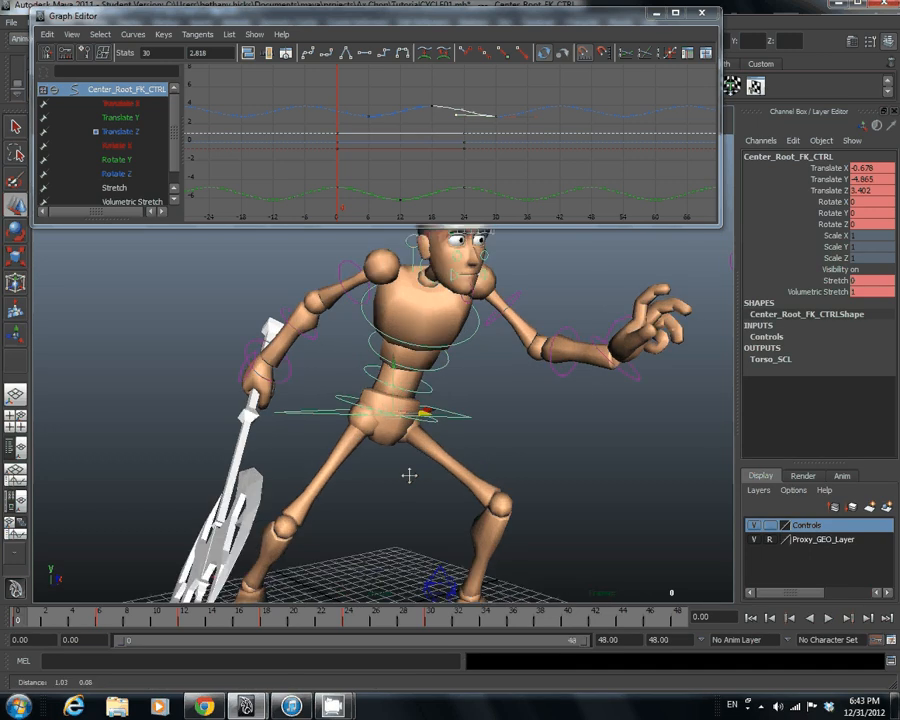
alt+drag(409, 475, 455, 465)
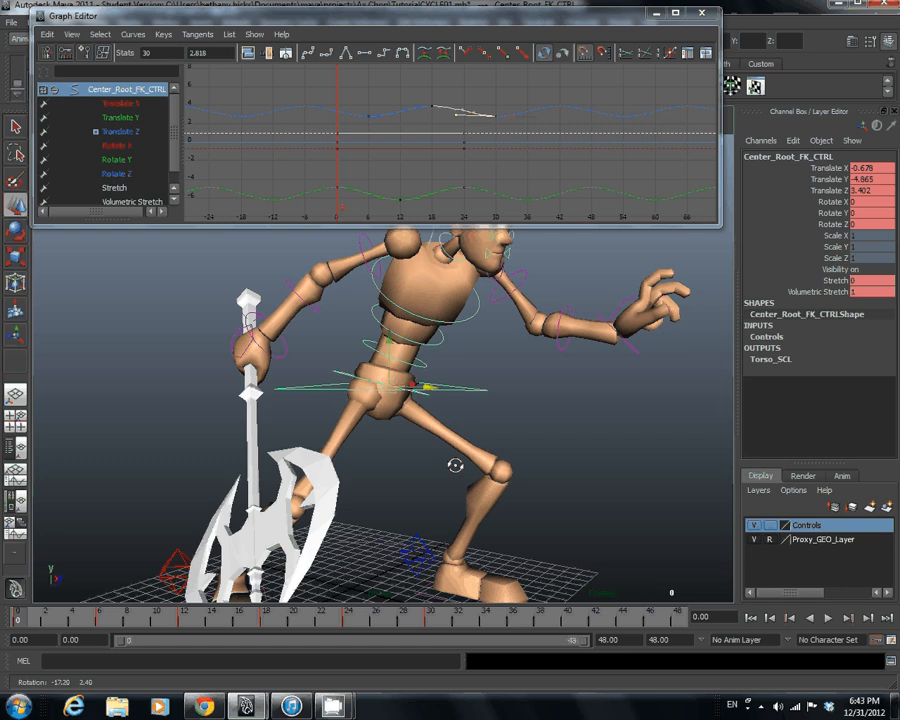
alt+middle_drag(455, 465, 392, 523)
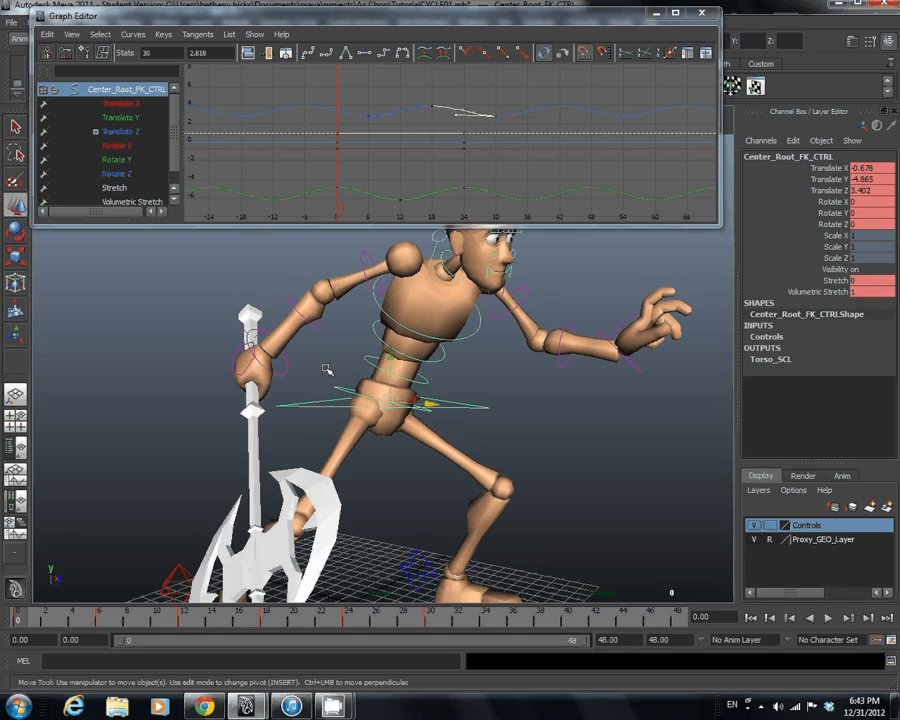
drag(326, 369, 362, 305)
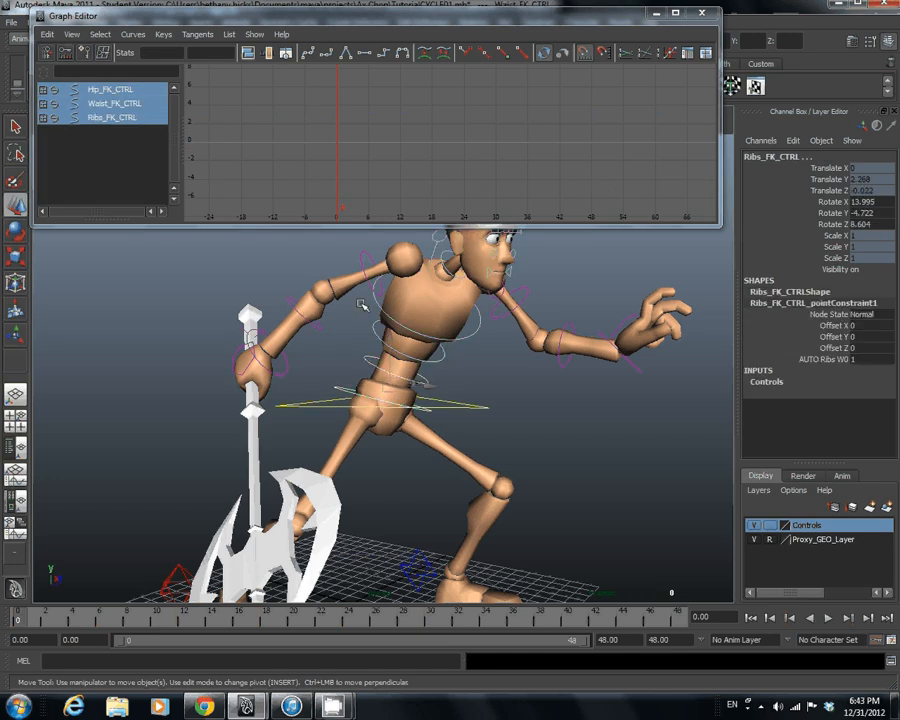
shift+click(363, 305)
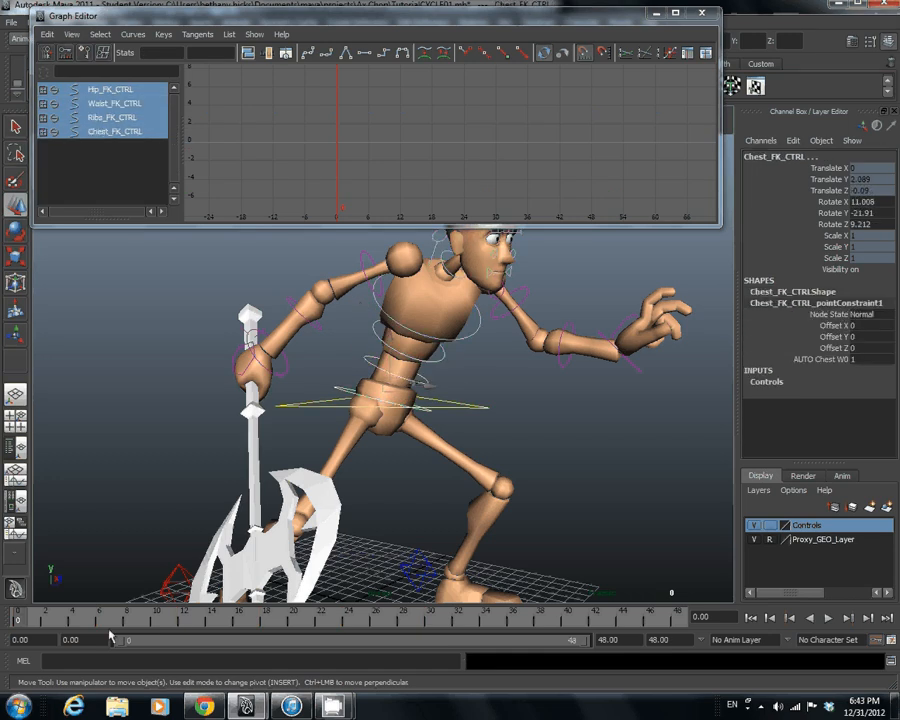
key(shift+e)
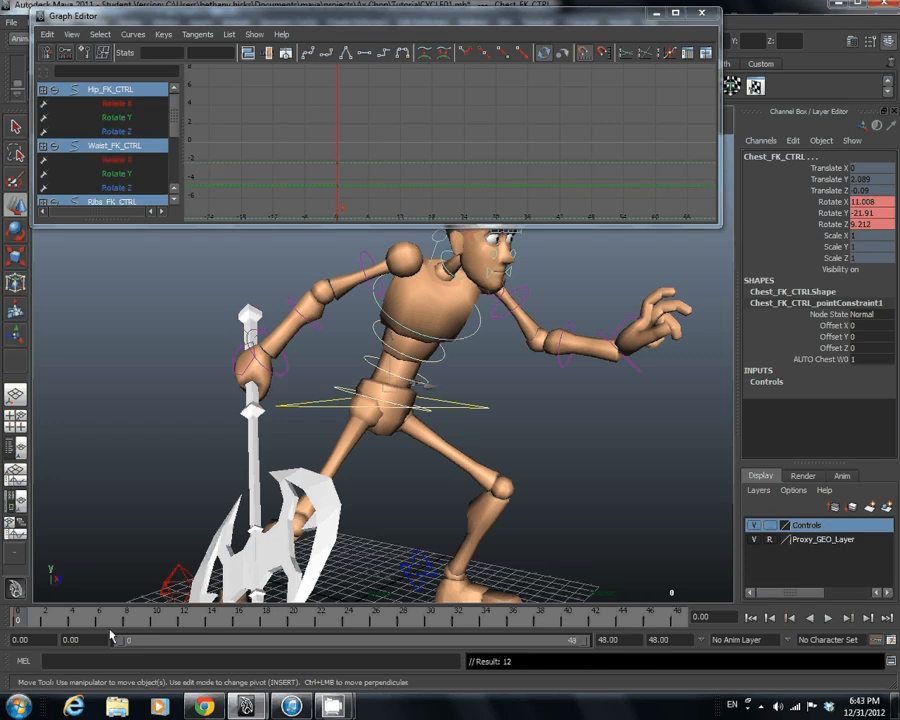
Set the animation end time to frame 24
key(alt+v)
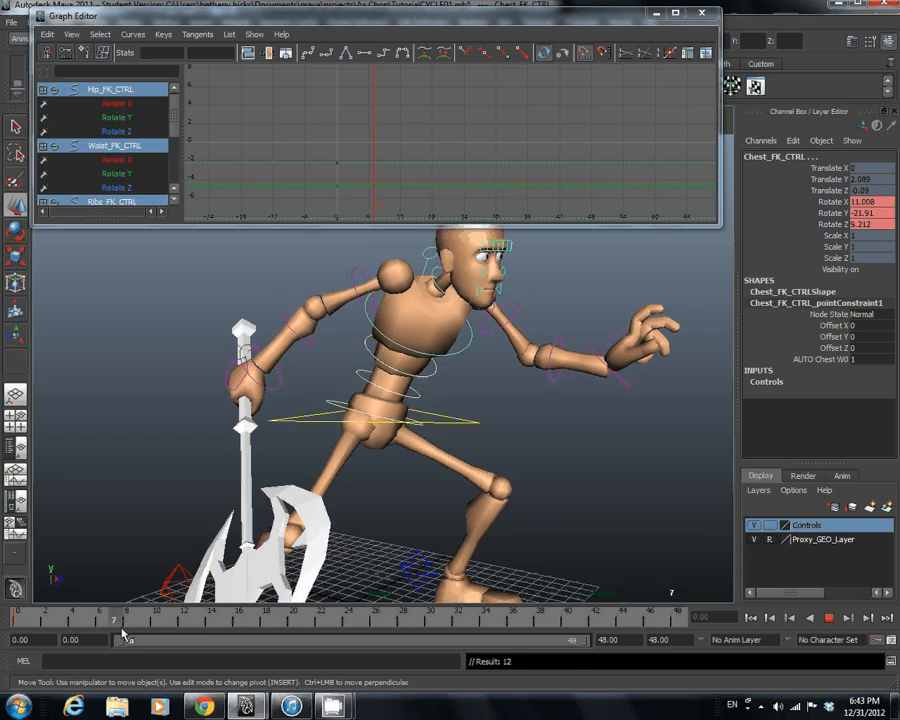
click(671, 640)
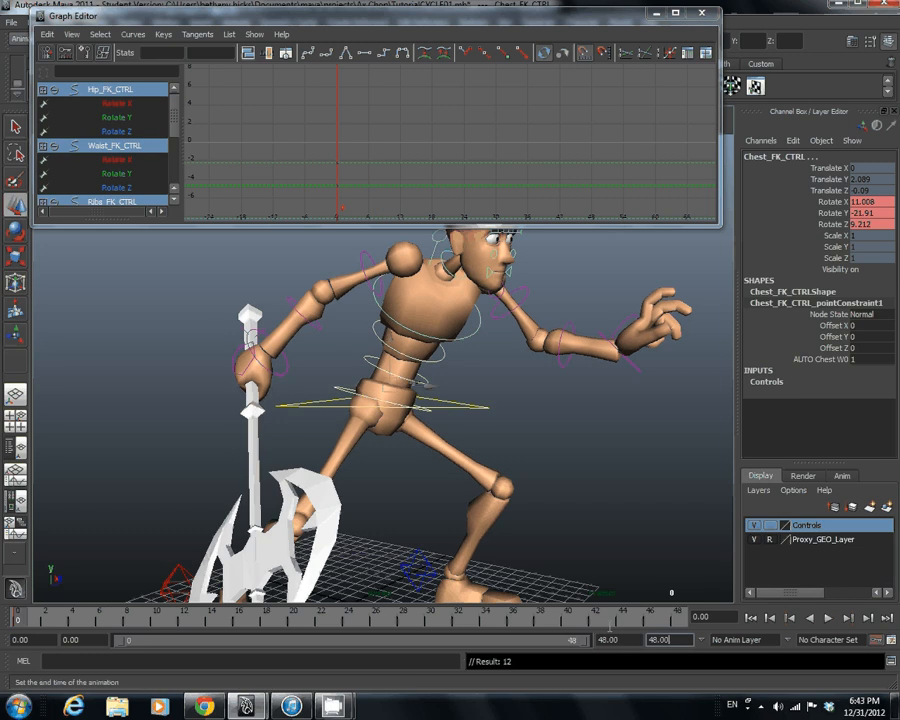
text(24)
key(Return)
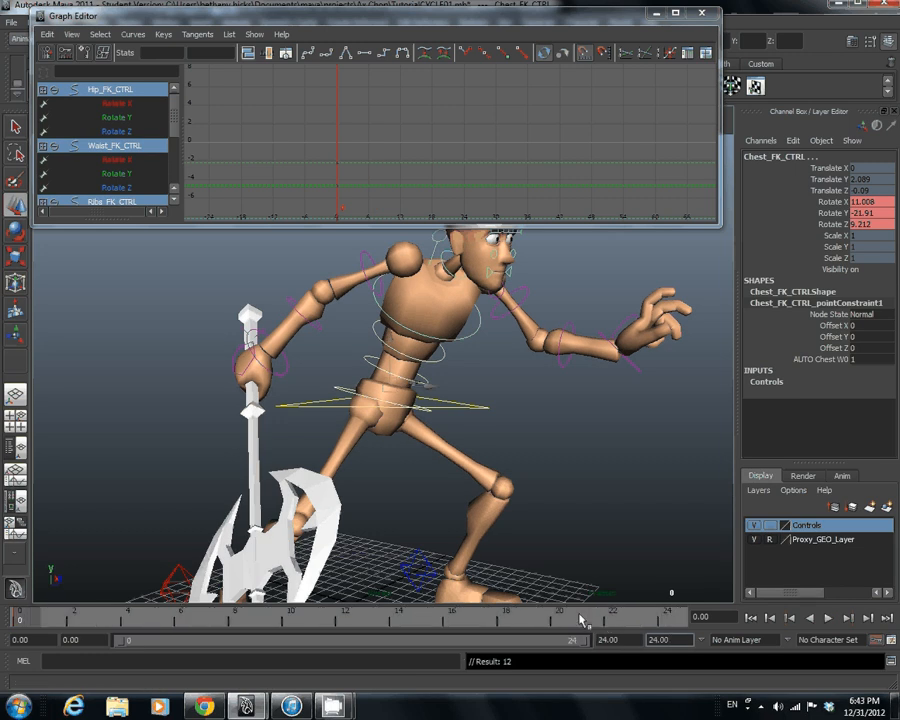
Bend the spine forward at frame 12, rotating the waist, ribs and chest controls in X to about 25.5, 18.4 and 16.8 degrees
click(346, 618)
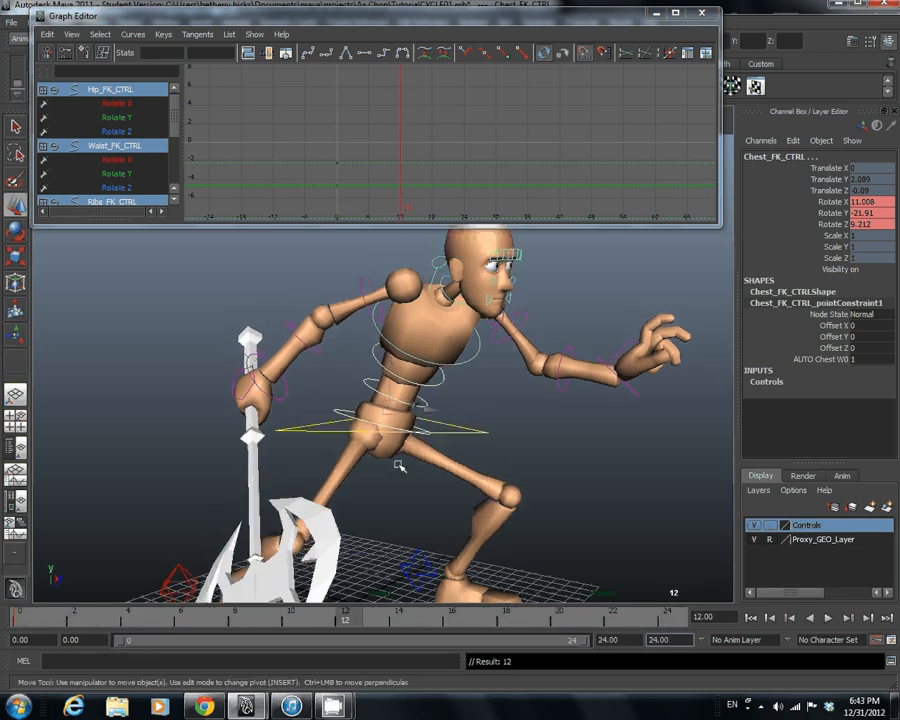
alt+drag(399, 466, 480, 462)
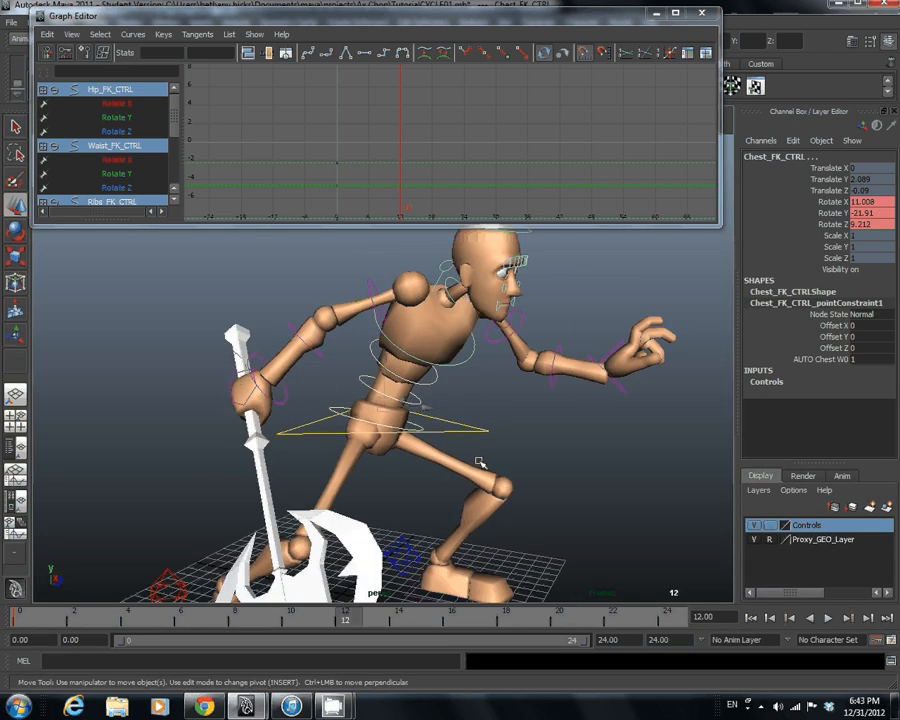
drag(340, 361, 365, 384)
key(e)
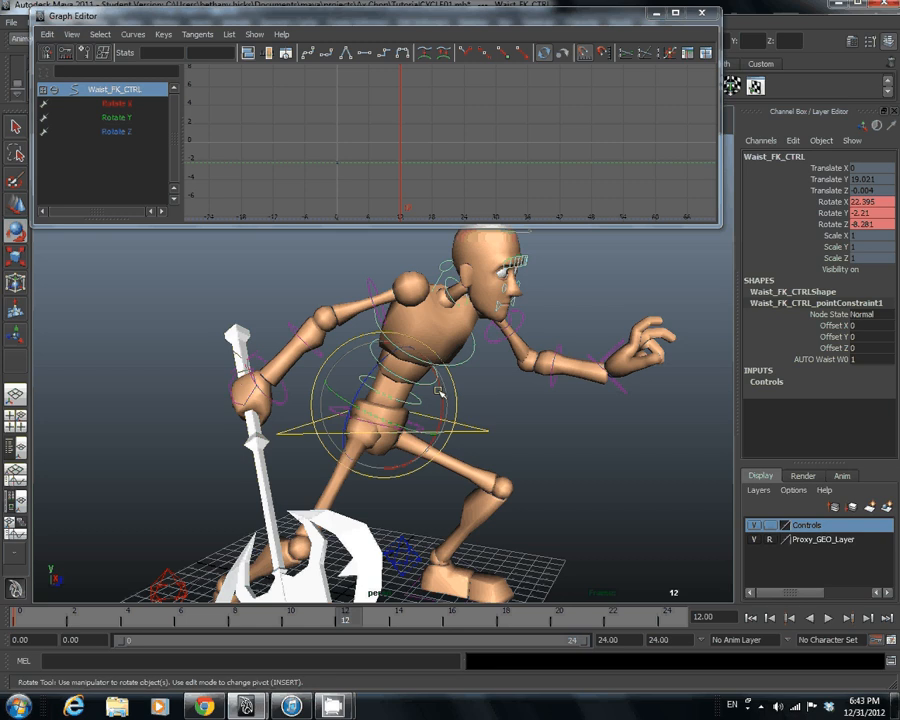
click(437, 390)
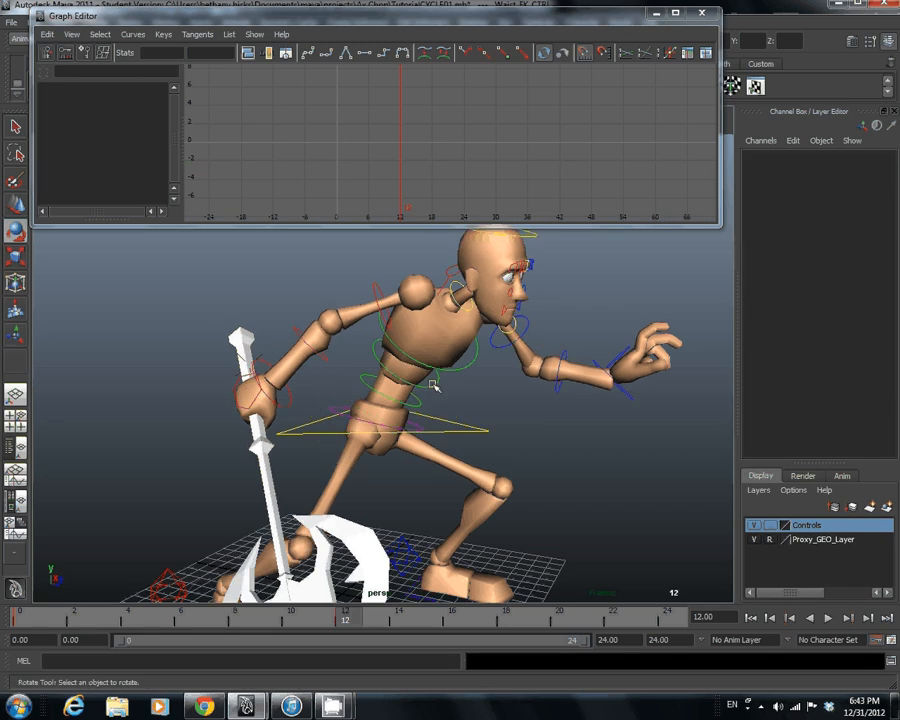
click(458, 371)
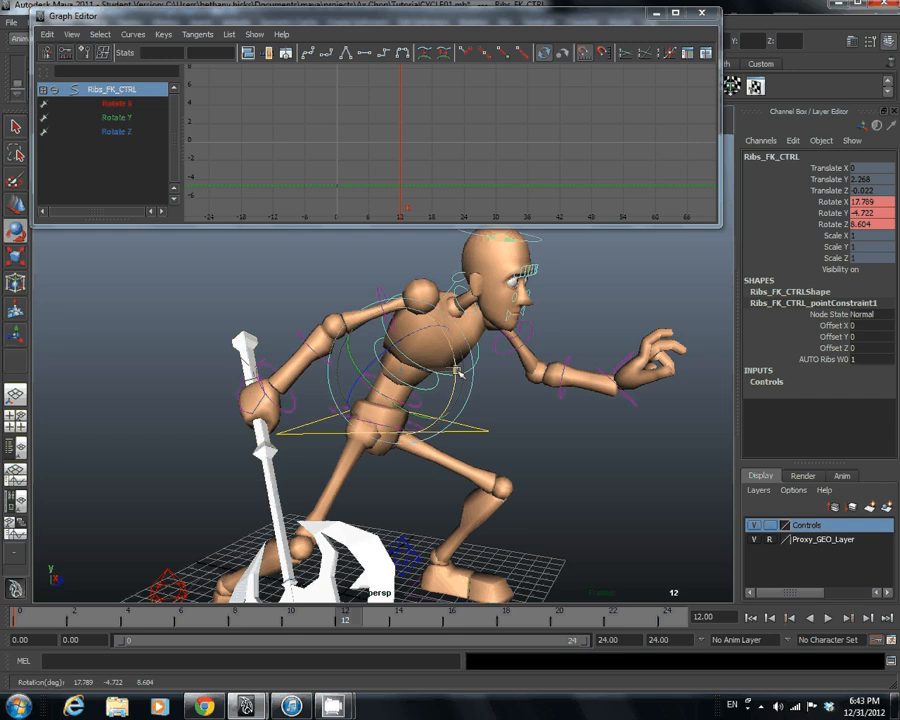
click(418, 391)
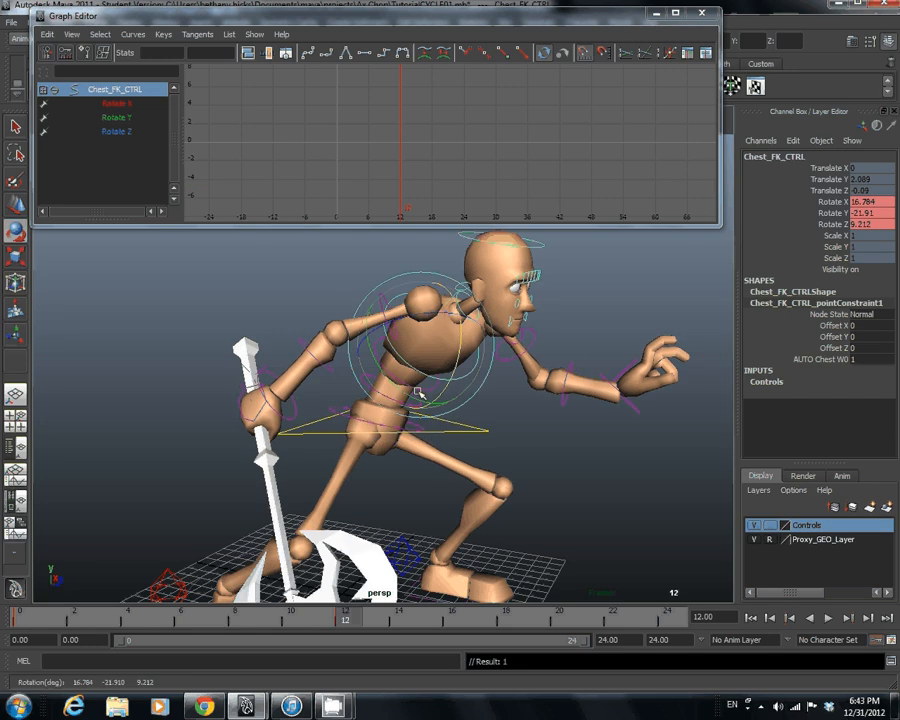
Play the cycle to check the spine bend, return to frame 0 and view the torso up close
key(alt+v)
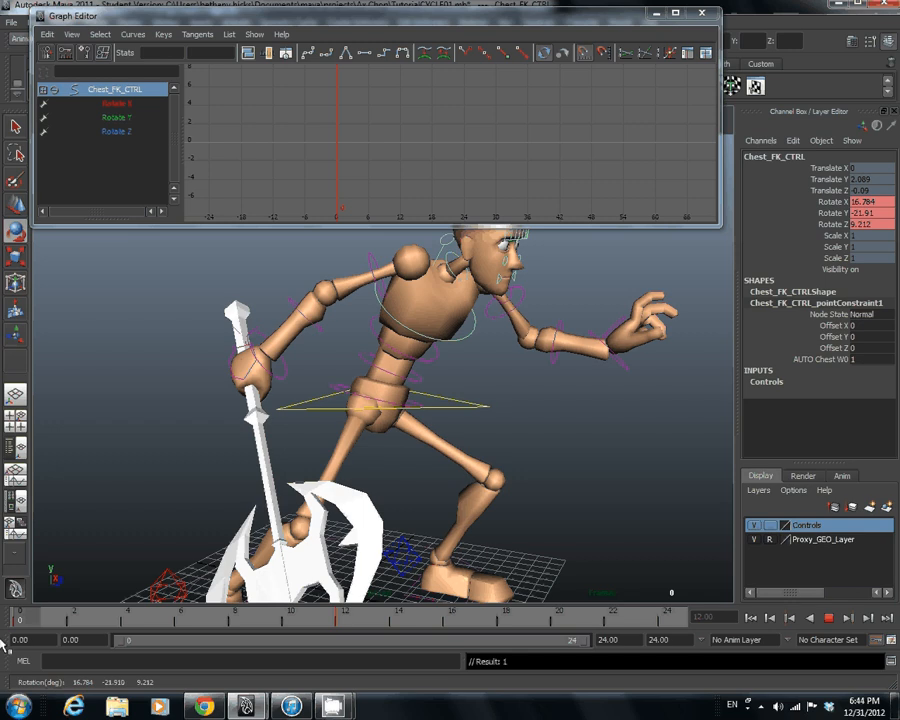
click(20, 614)
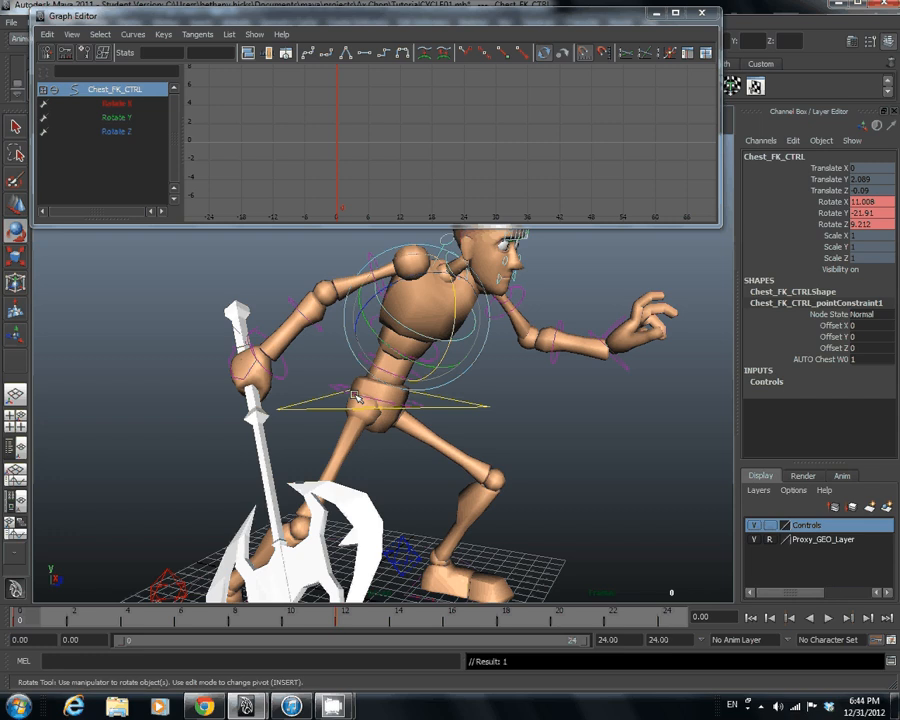
scroll(355, 397, up, 3)
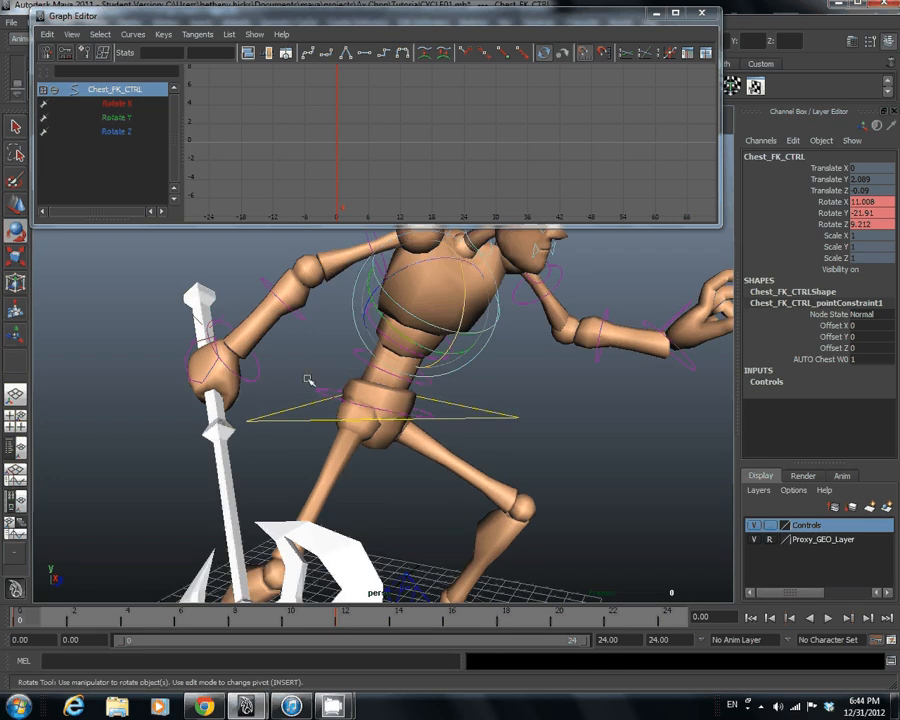
Select the hip, waist, ribs and chest controls and copy their frame 0 rotation pose to keys at frame 24
drag(316, 341, 372, 340)
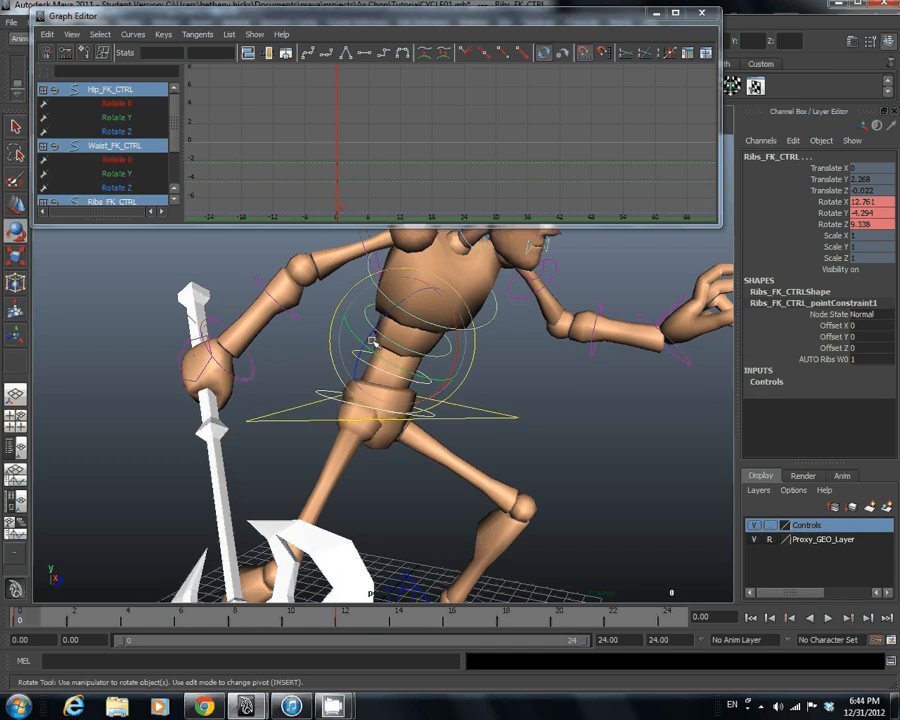
key(ctrl+z)
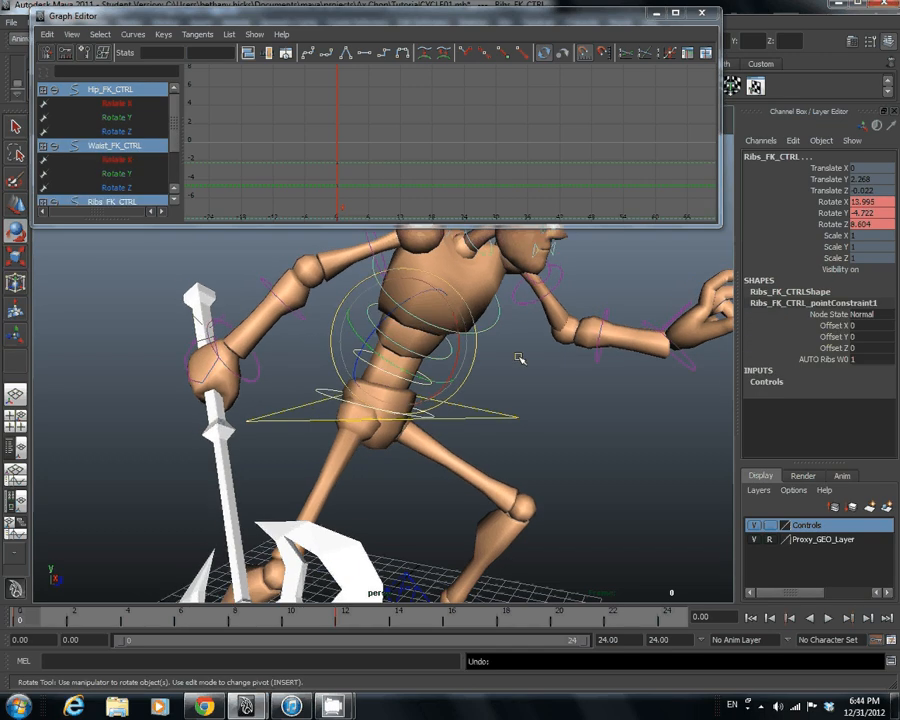
key(ctrl+z)
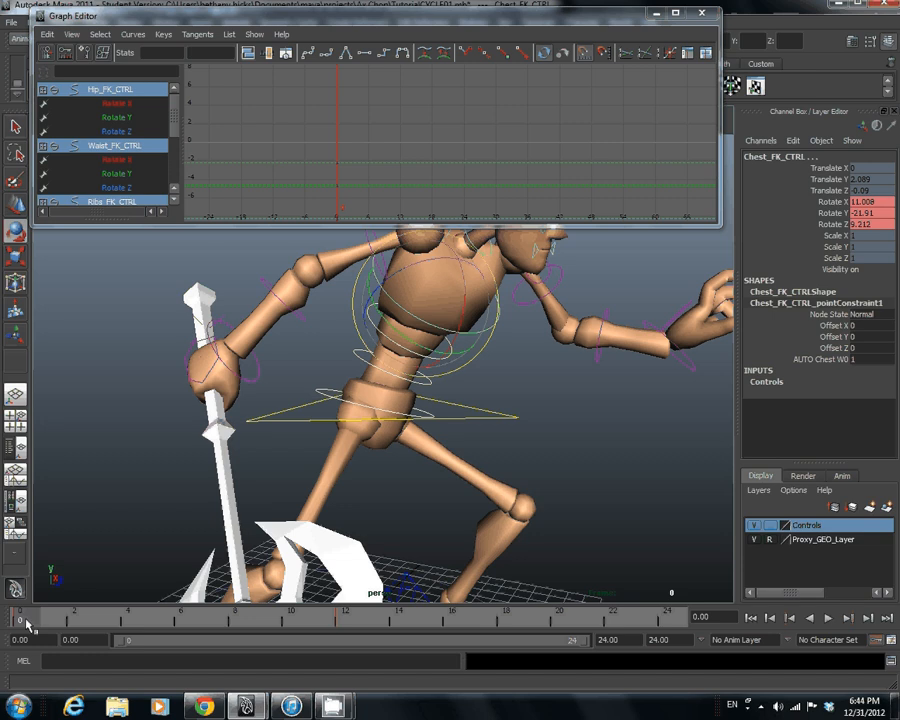
drag(27, 624, 618, 628)
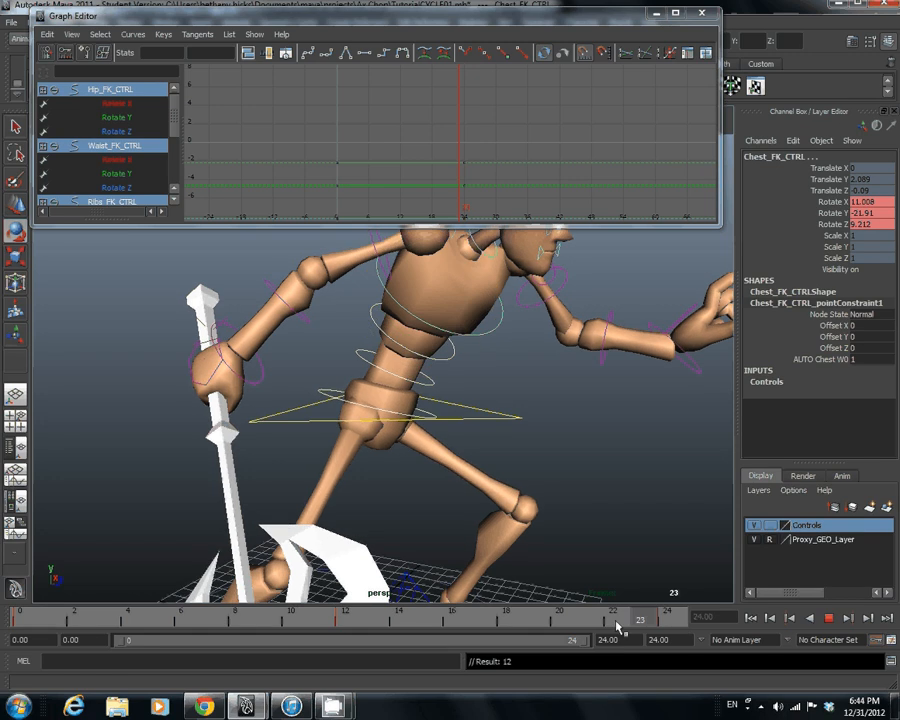
drag(618, 628, 33, 624)
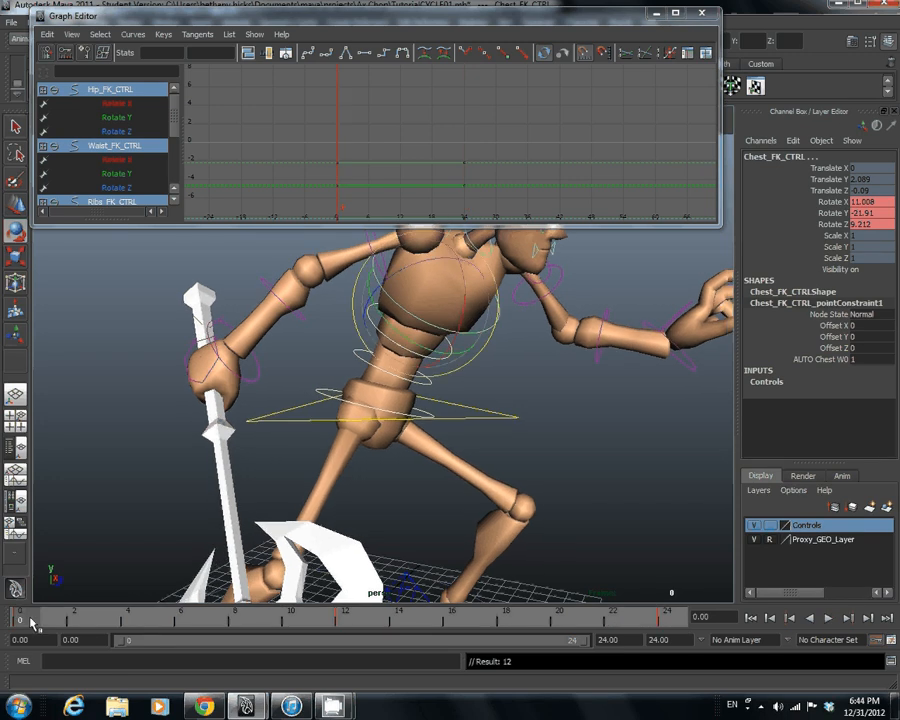
drag(33, 624, 667, 625)
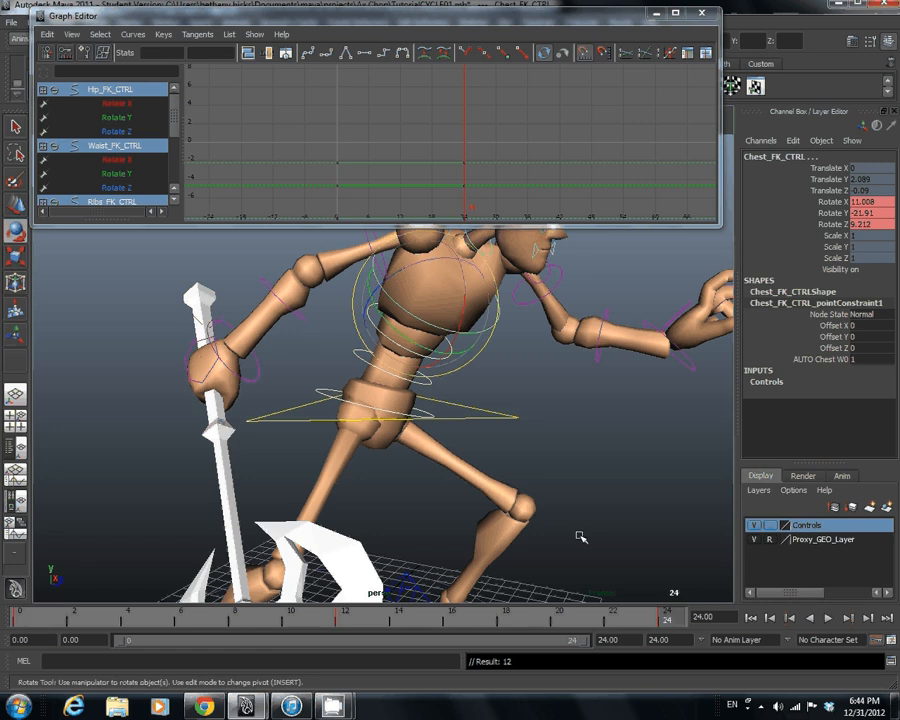
With only the hip control selected, review the body motion from the front between frames 0 and 12
alt+drag(580, 537, 362, 369)
alt+drag(362, 369, 558, 468)
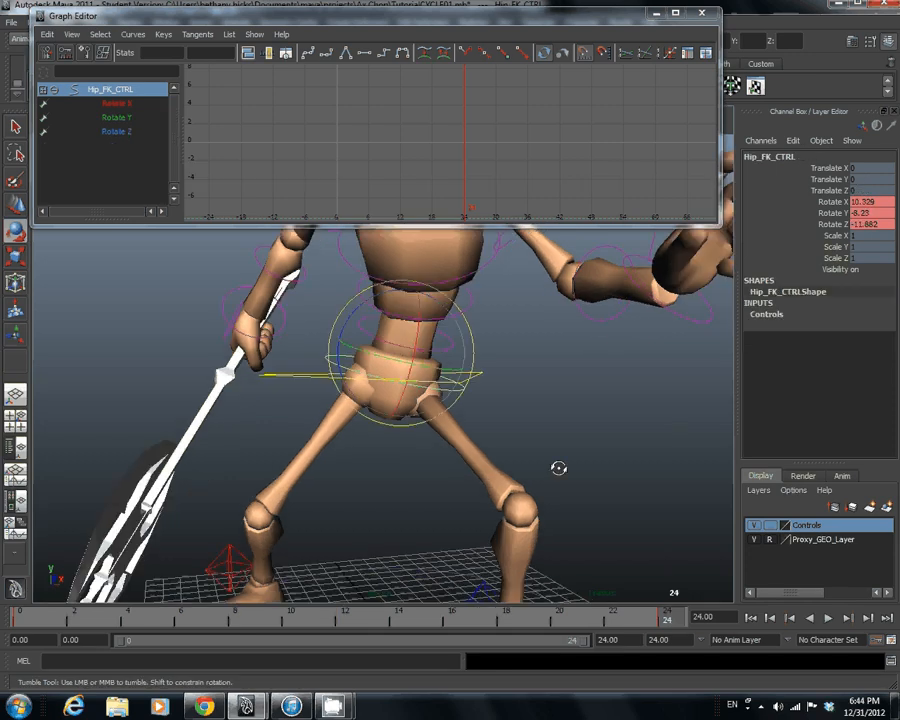
click(19, 621)
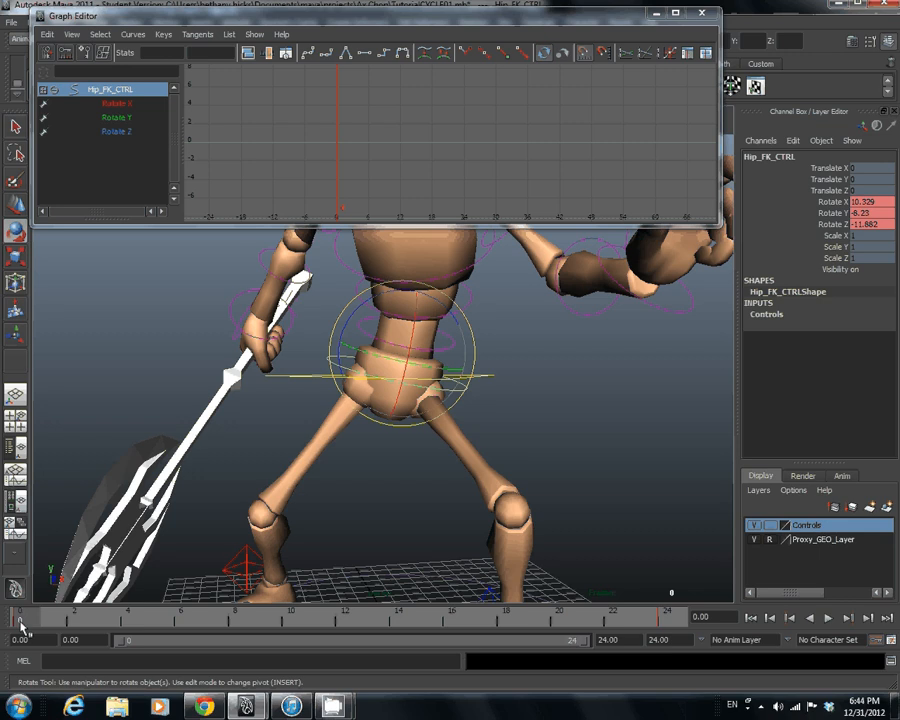
scroll(183, 526, down, 5)
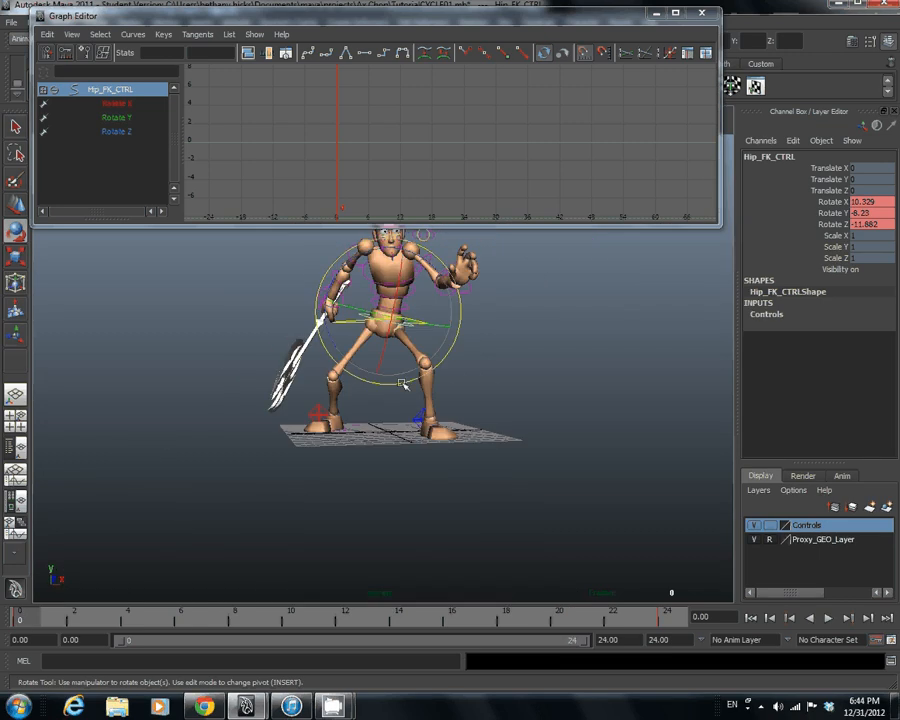
scroll(403, 385, up, 3)
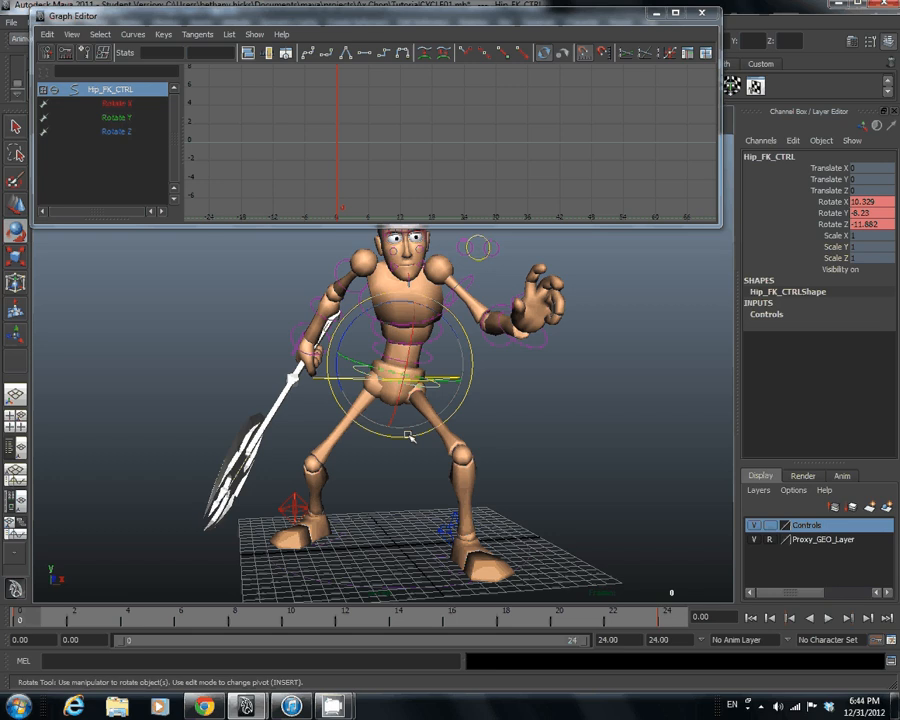
key(alt+v)
key(alt+v)
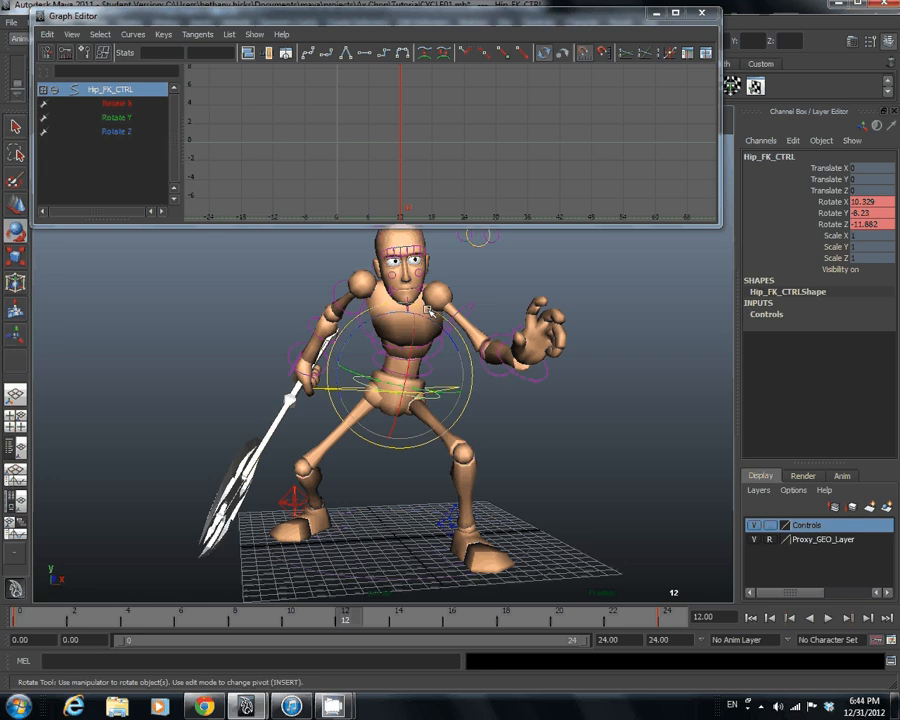
Tilt the hip control at frame 12 to about 9.1, -9.6 and -3.8 degrees in X, Y and Z
key(ctrl+z)
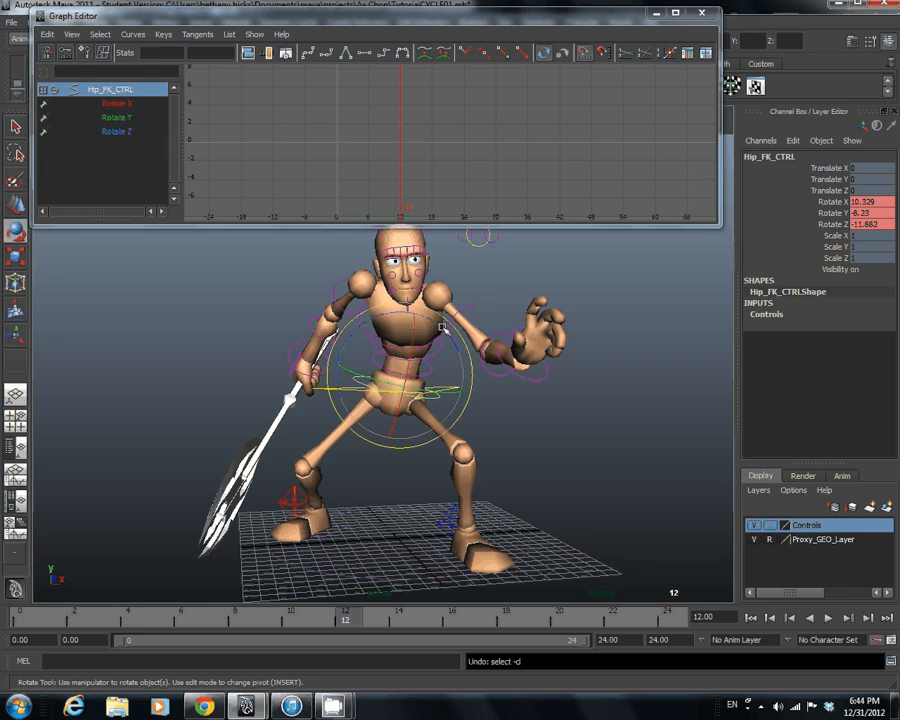
drag(443, 329, 435, 323)
alt+right_drag(432, 320, 436, 347)
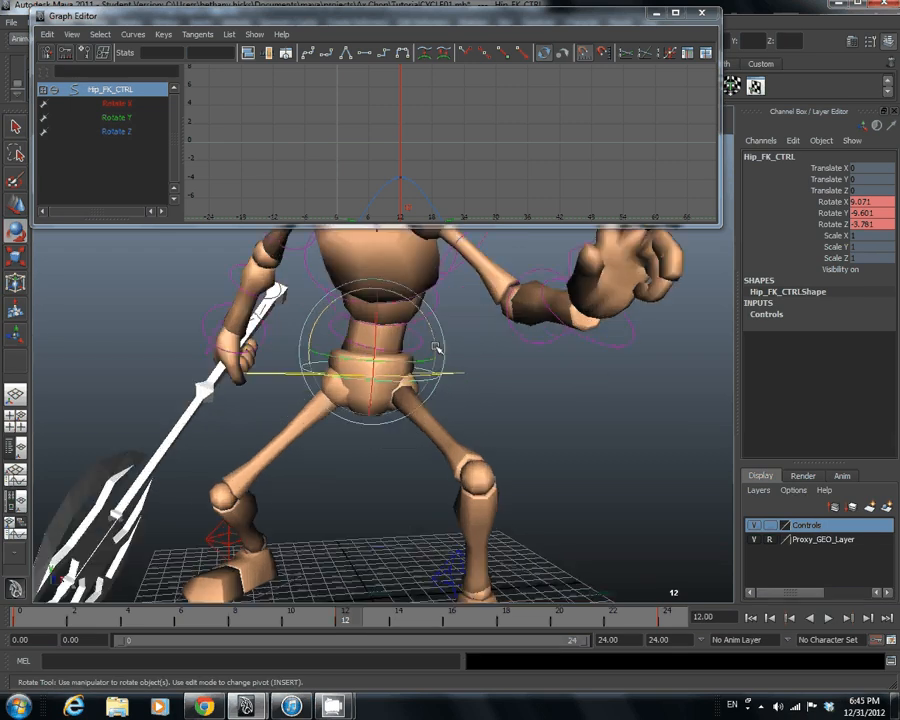
At frame 12, rotate the waist control to about 24.9, -6.0, -0.2 degrees and the ribs control to about 18.9, -2.0, 0.5 degrees
click(428, 320)
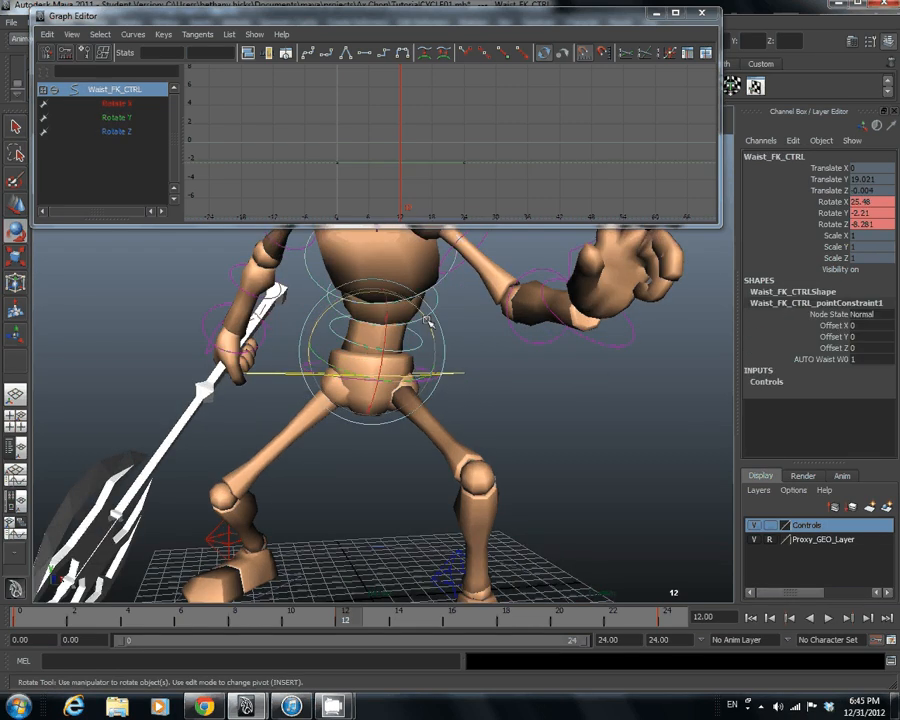
drag(428, 320, 442, 291)
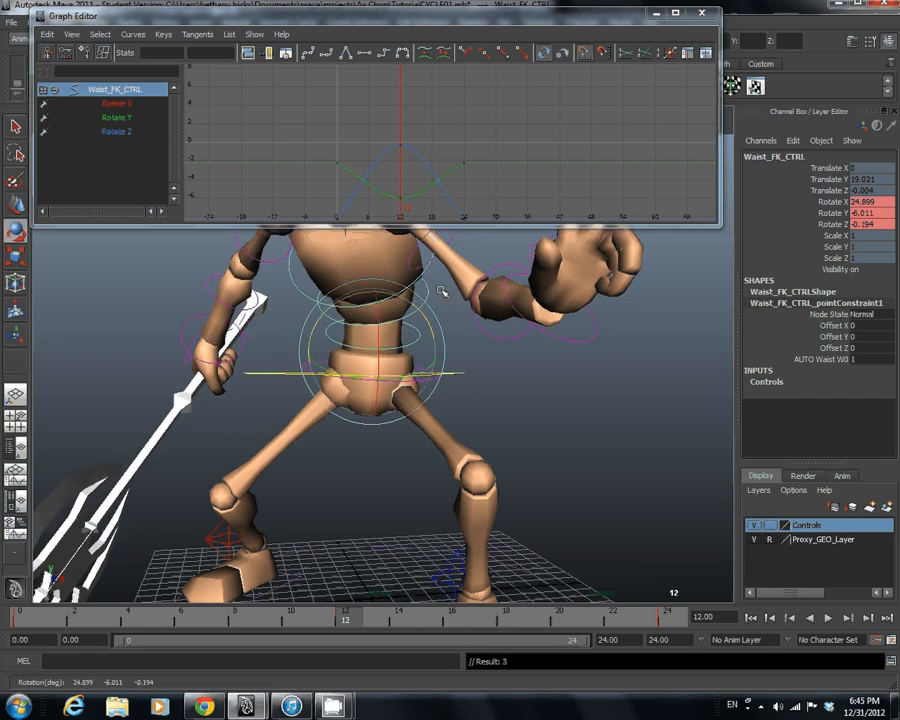
click(429, 277)
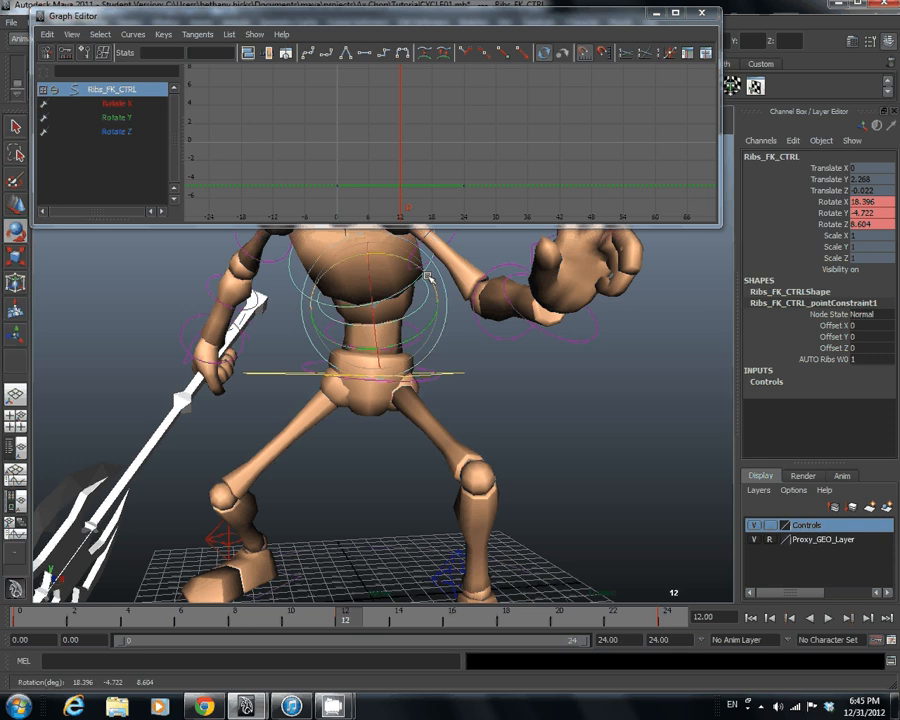
drag(428, 277, 431, 279)
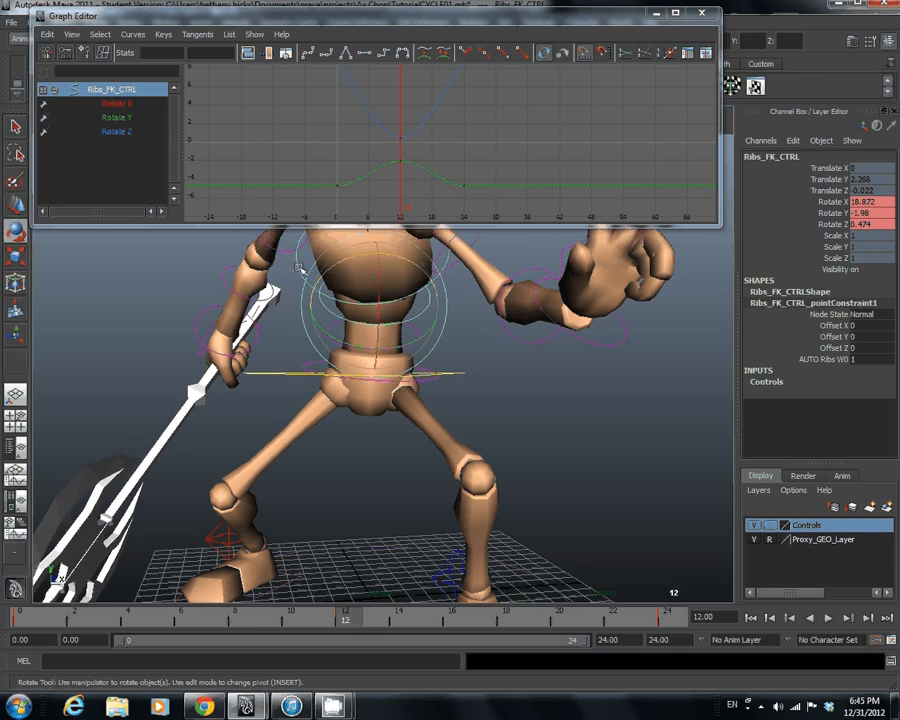
Rotate the chest control at frame 12 to about 18.4, -20.6 and 4.8 degrees and play the cycle to check the torso
click(424, 250)
mouse_move(424, 250)
mouse_down()
mouse_move(410, 473)
mouse_move(335, 476)
mouse_up()
key(alt+v)
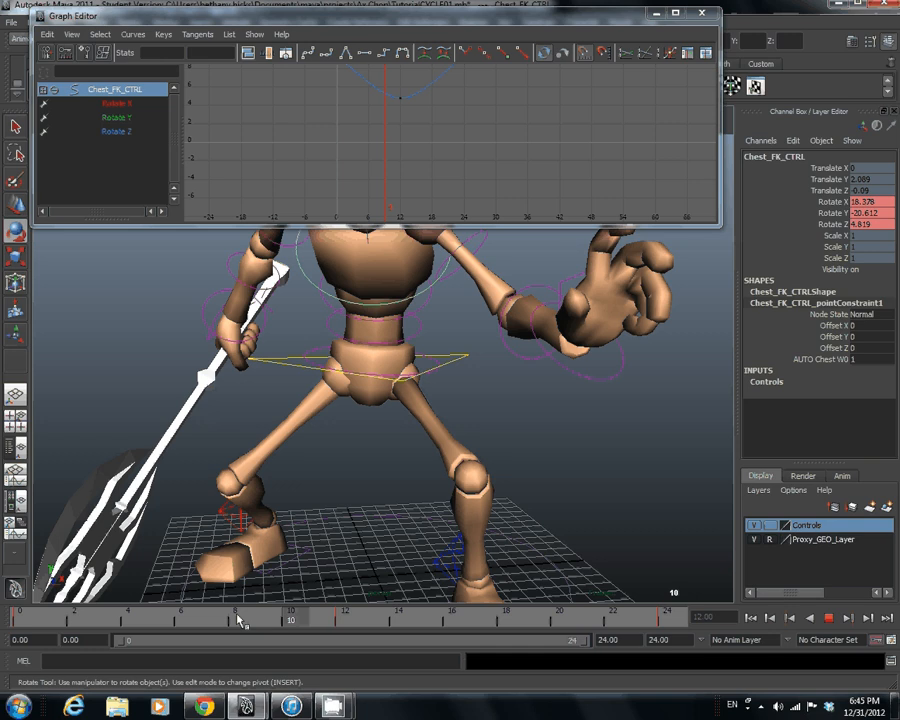
key(alt+v)
alt+middle_drag(508, 390, 518, 494)
alt+drag(518, 494, 538, 478)
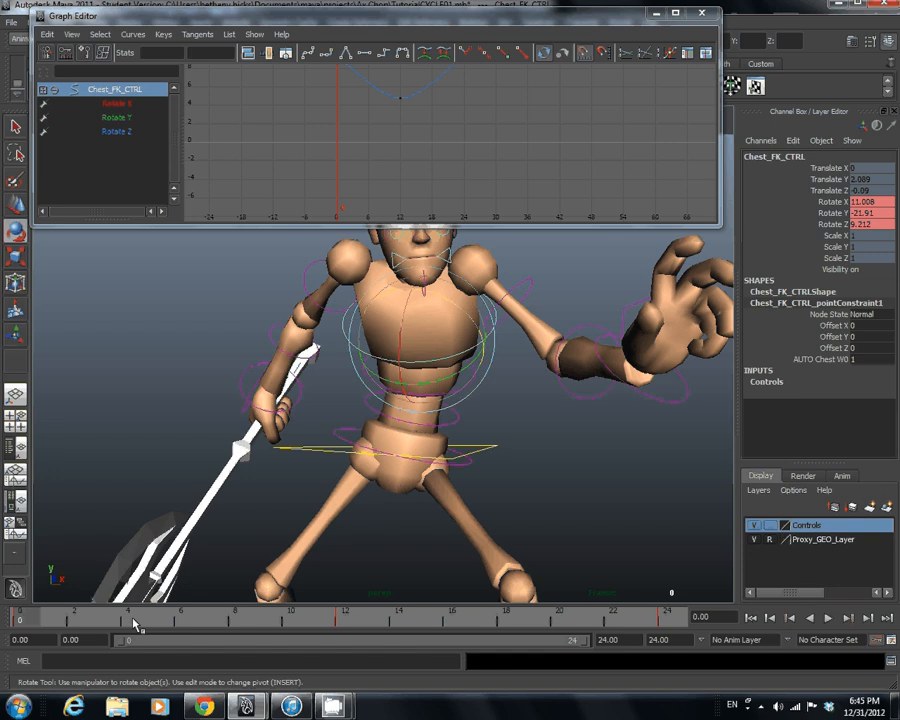
key(alt+v)
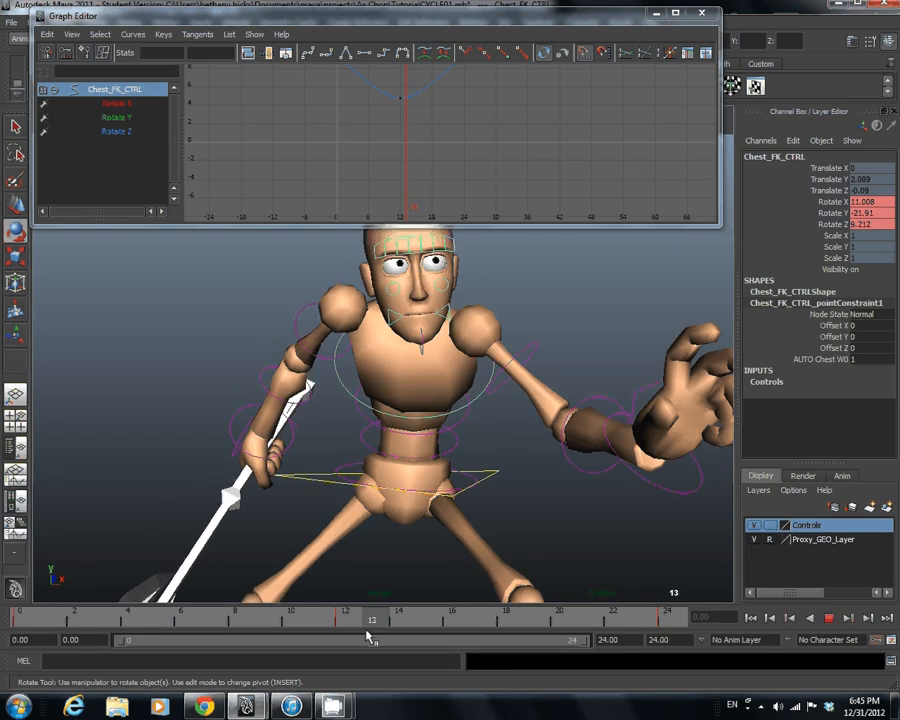
key(alt+v)
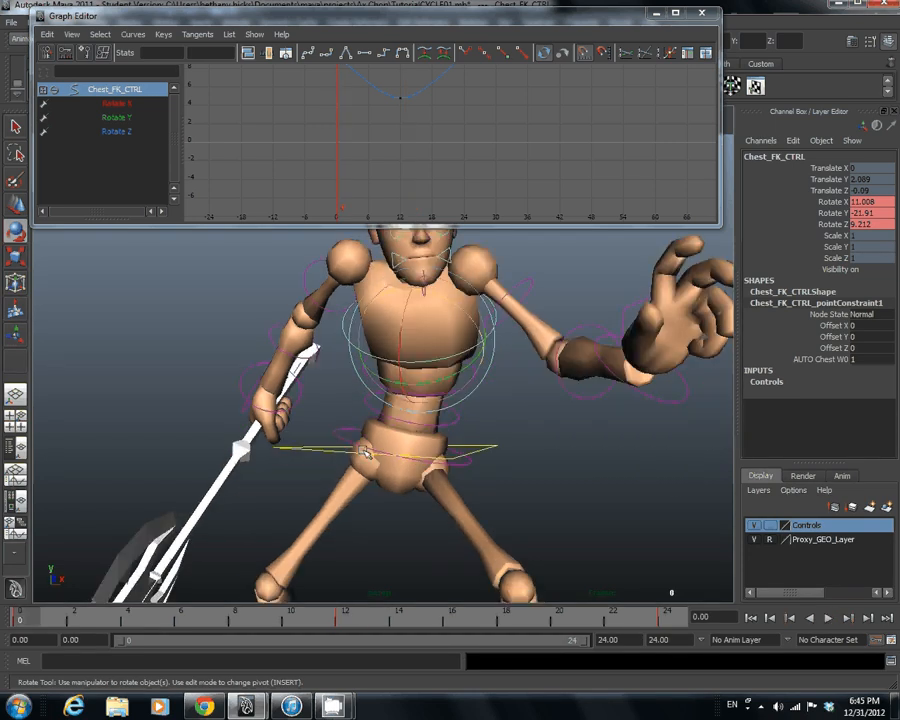
Copy the frame 0 rotations of the hip, waist, ribs and chest controls to keys at frame 24 and play the cycle
click(366, 452)
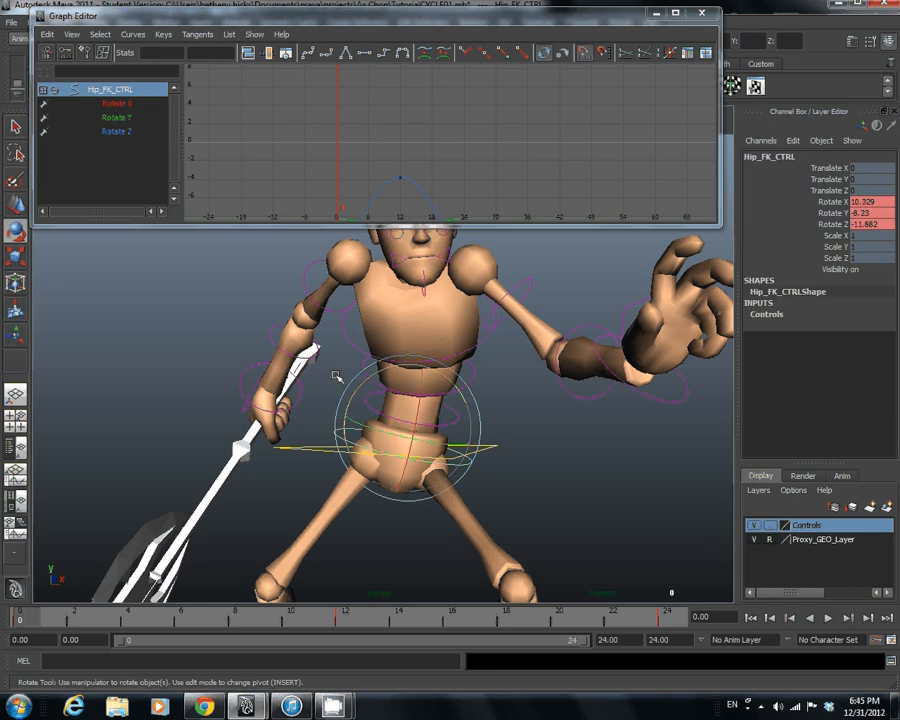
shift+drag(352, 333, 334, 350)
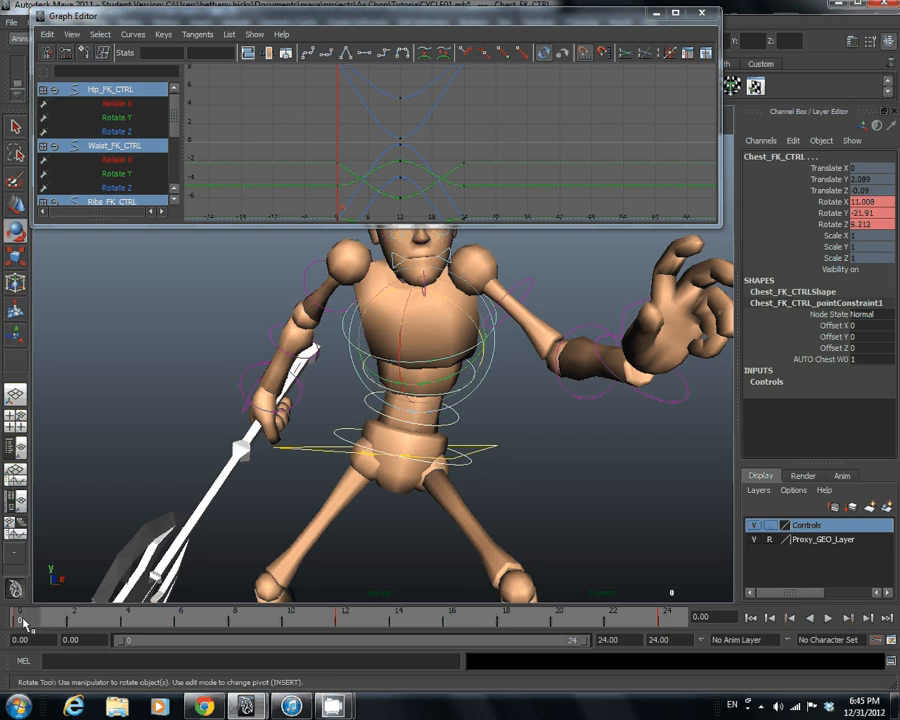
drag(24, 622, 267, 637)
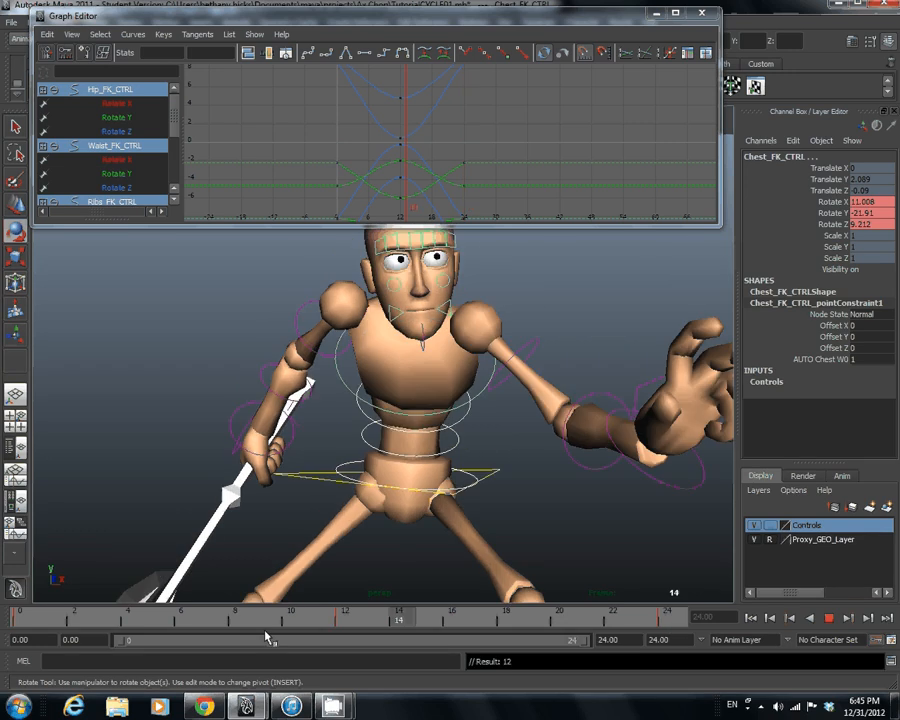
drag(267, 637, 5, 650)
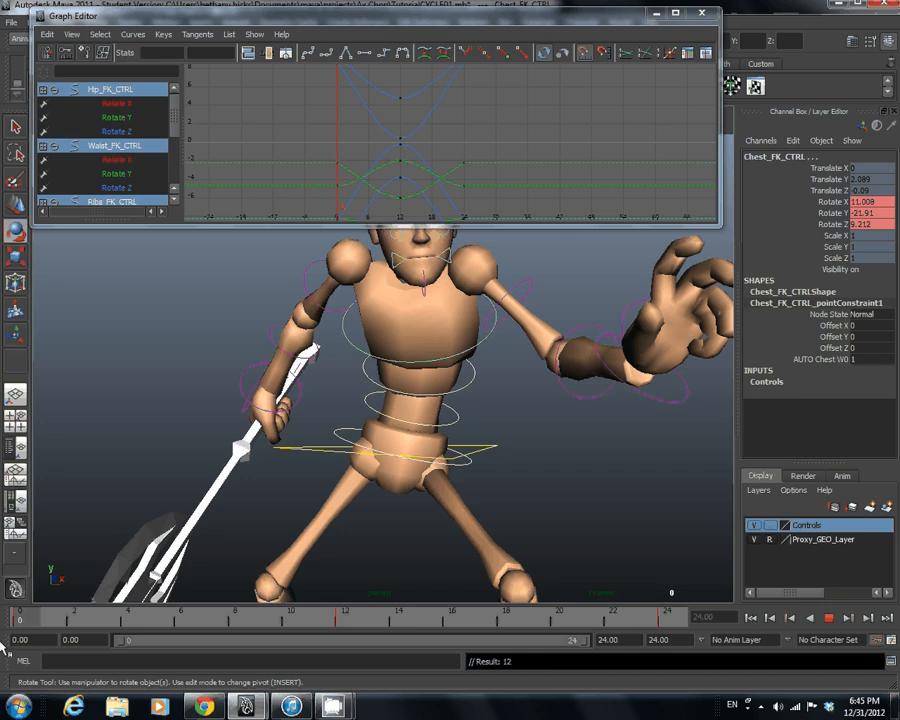
Select the right and left clavicle controls together and key their rotations at frame 0
alt+drag(300, 450, 391, 290)
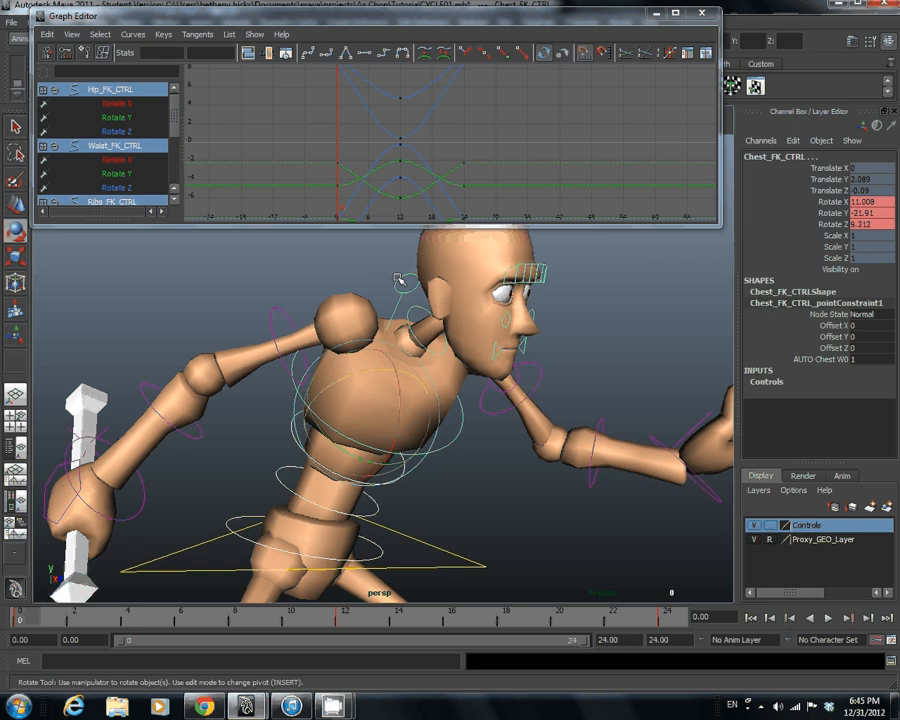
click(399, 281)
alt+drag(399, 281, 518, 432)
shift+click(338, 335)
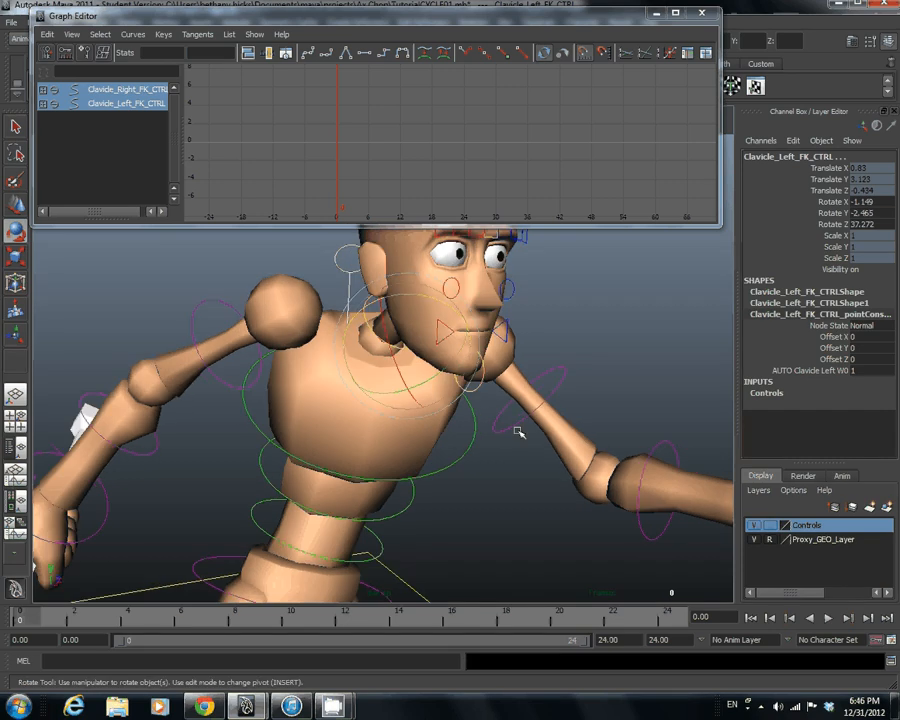
key(shift+e)
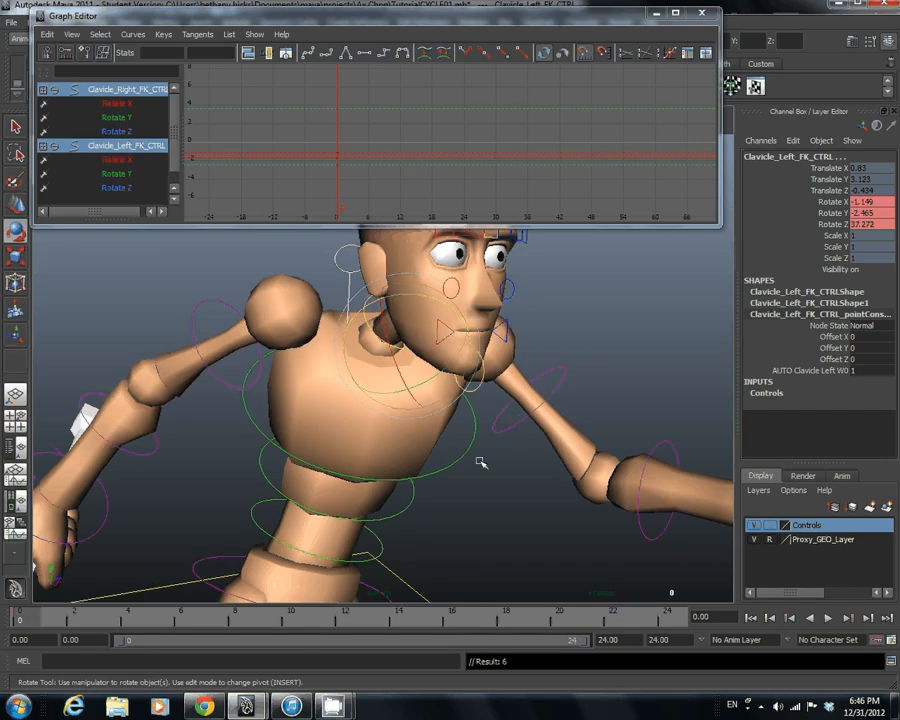
With only the right clavicle control selected, rotate it at frame 12 to about -0.5, 4.0 and -22.4 degrees
key(alt)
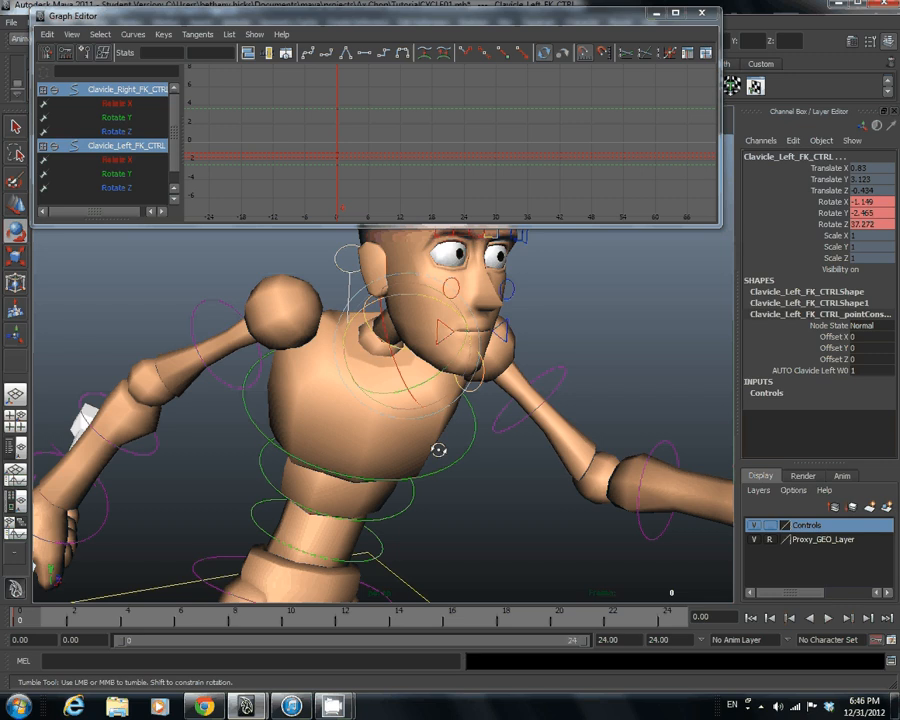
alt+drag(438, 452, 343, 298)
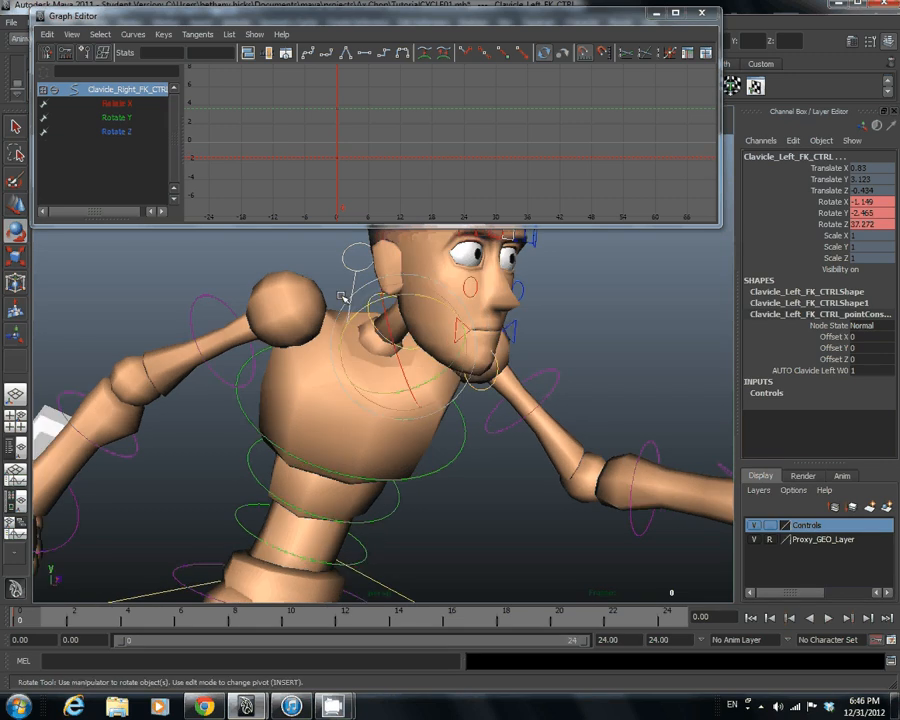
alt+right_drag(343, 298, 31, 619)
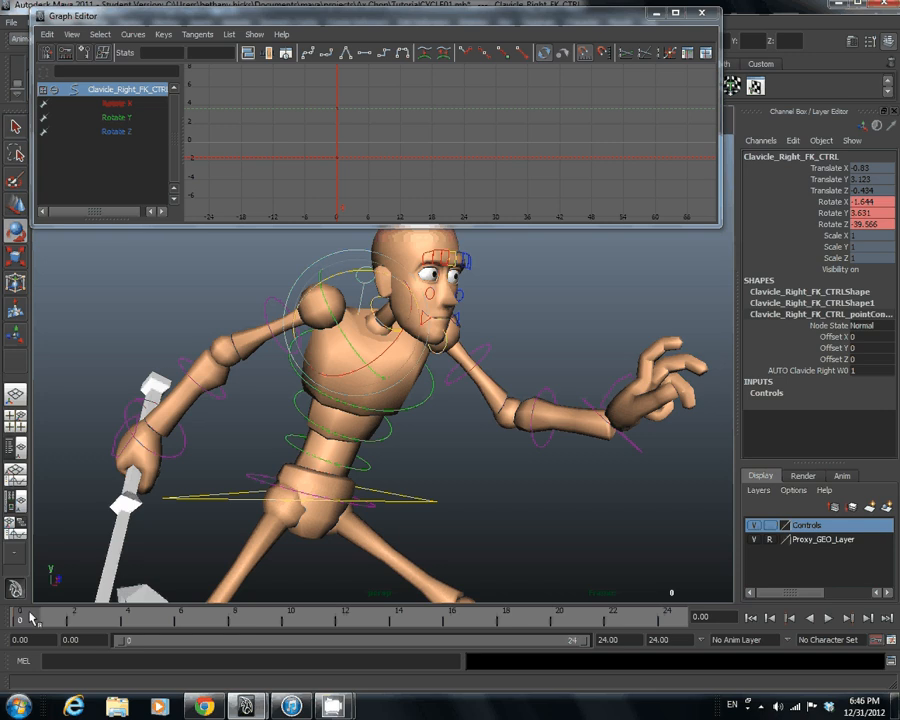
key(alt+v)
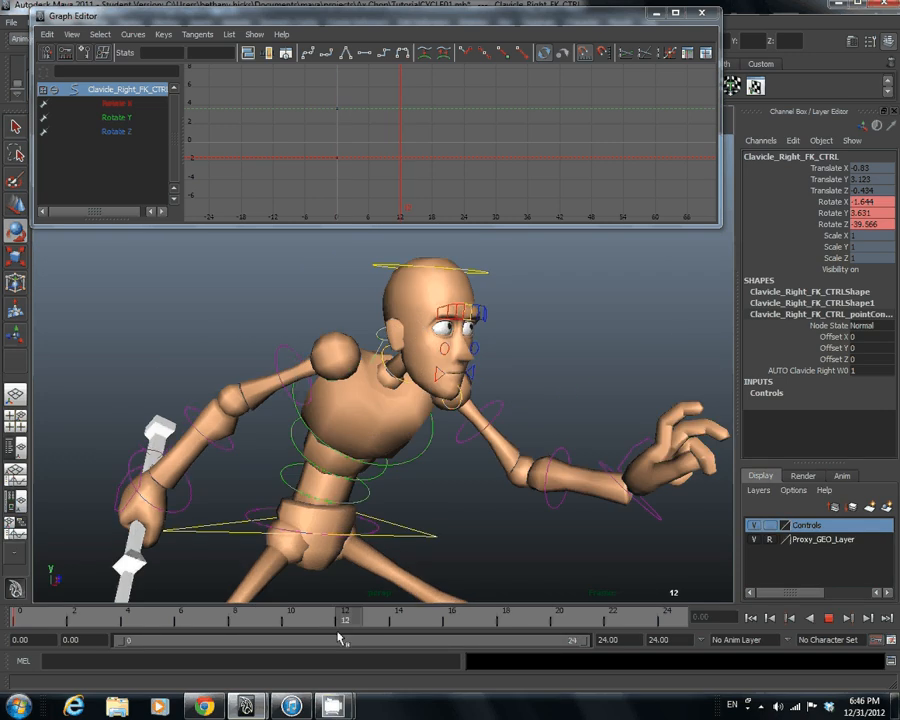
key(alt+v)
drag(368, 378, 5, 617)
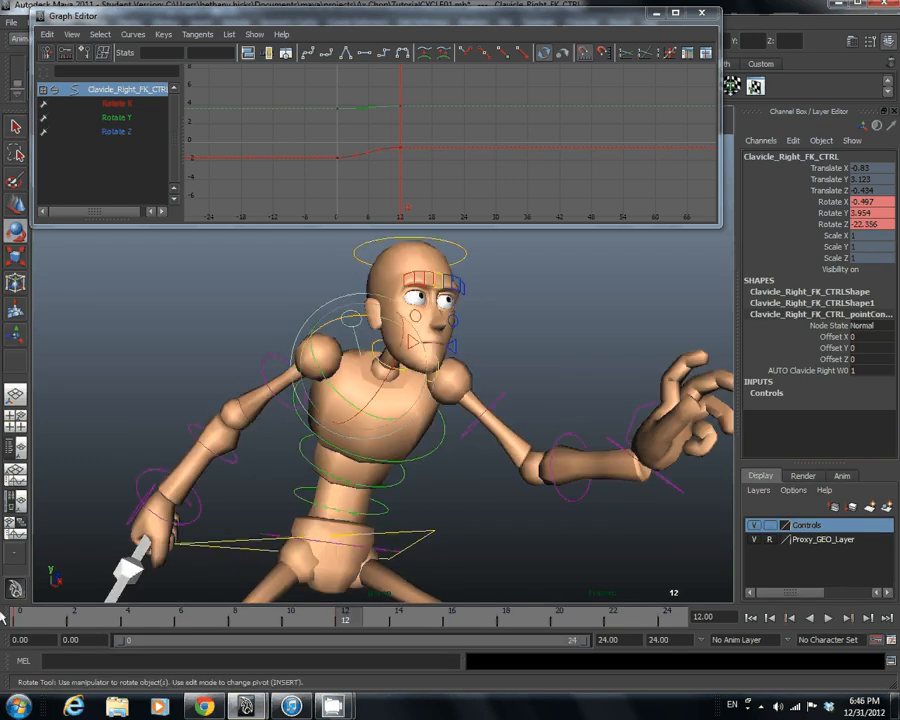
Copy the right clavicle's frame 0 rotation to a key at frame 24 and return to frame 0
key(alt+v)
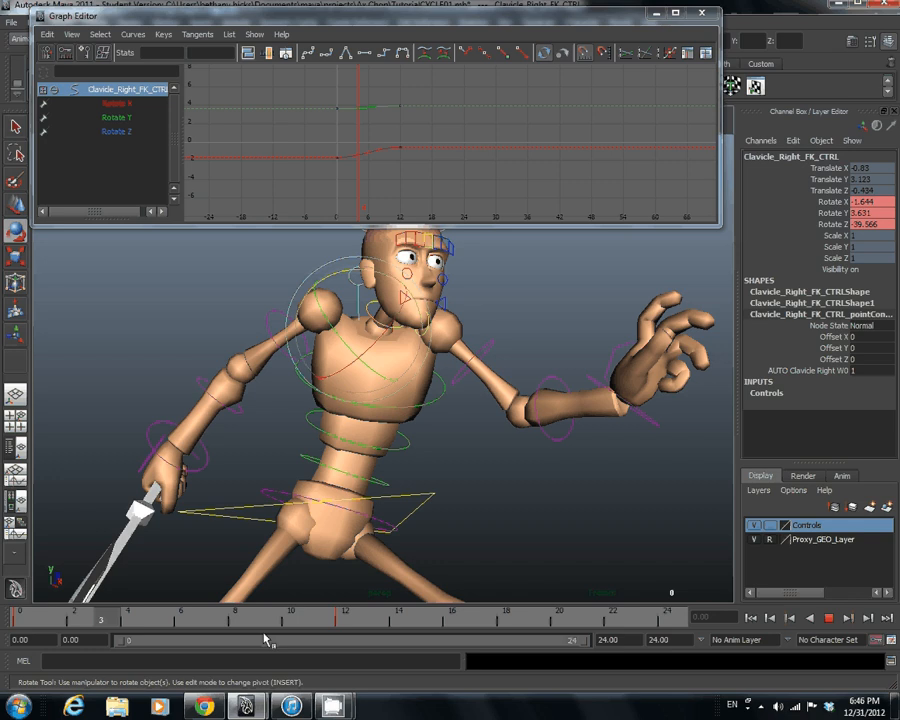
click(670, 620)
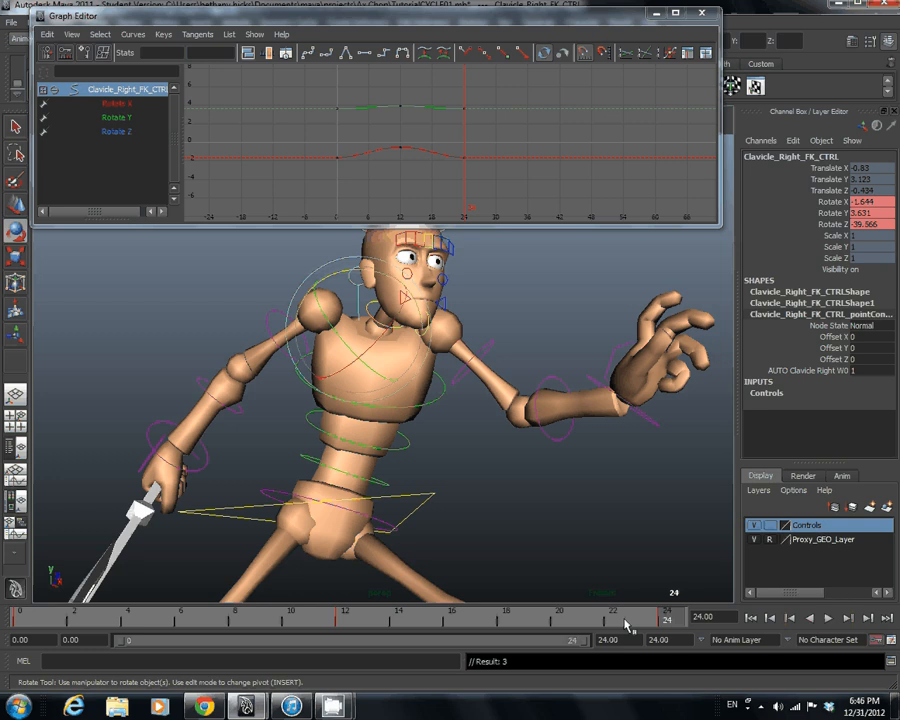
key(alt+shift+v)
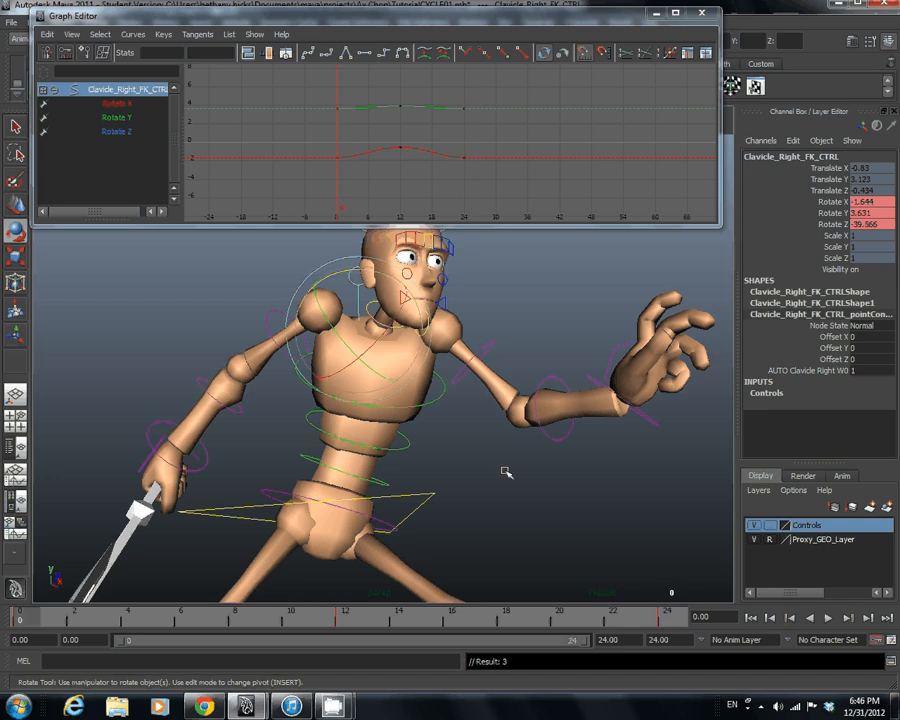
Select the left clavicle control and rotate it at frame 12 to about -0.3, -2.7 and 17.8 degrees
alt+drag(506, 472, 204, 530)
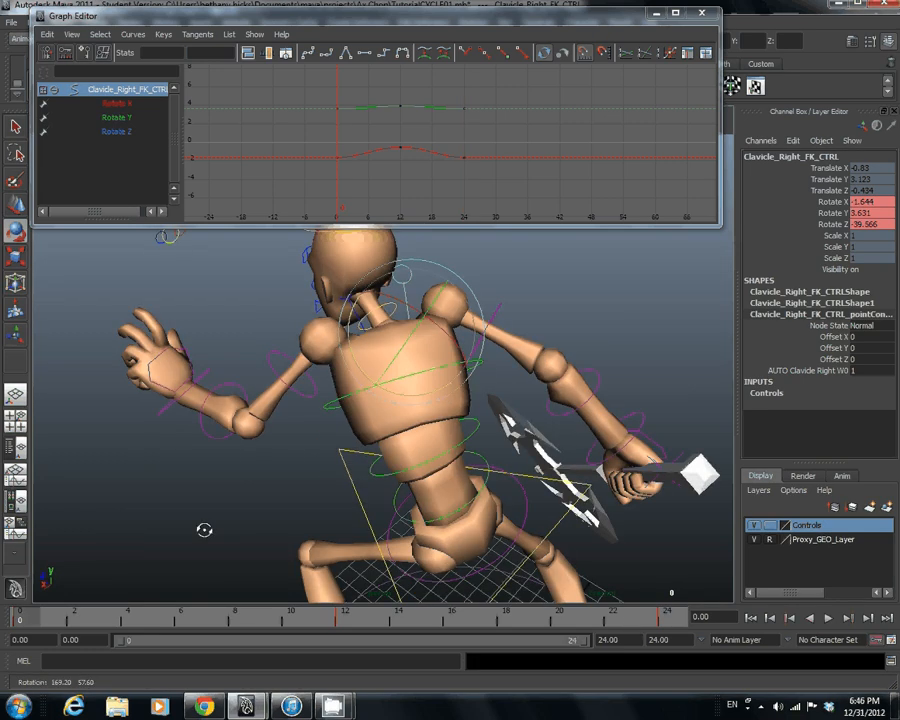
alt+right_drag(204, 530, 378, 355)
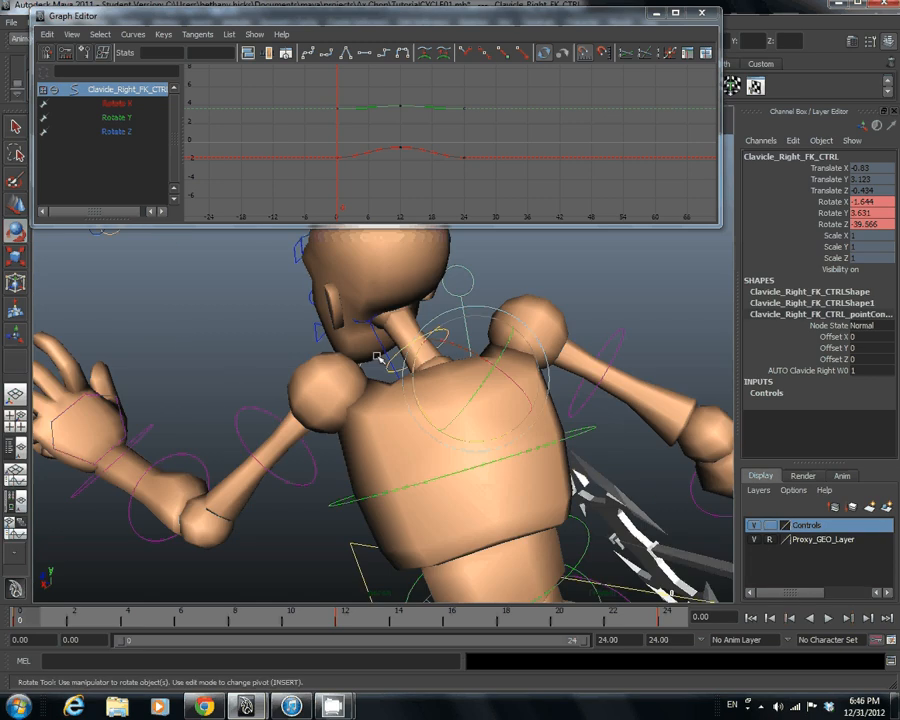
click(378, 355)
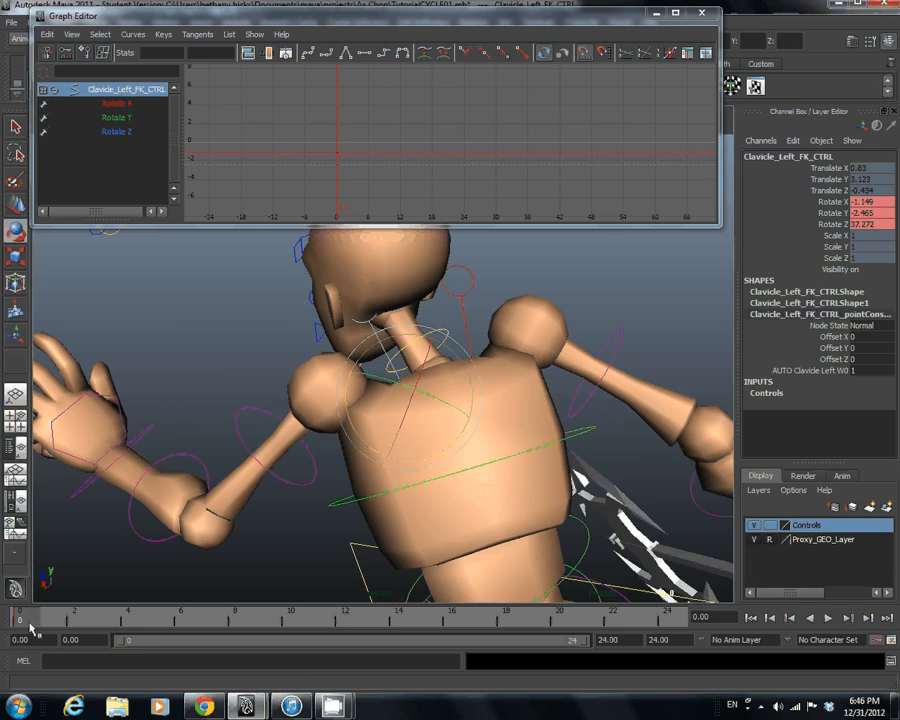
click(345, 619)
alt+drag(207, 527, 248, 625)
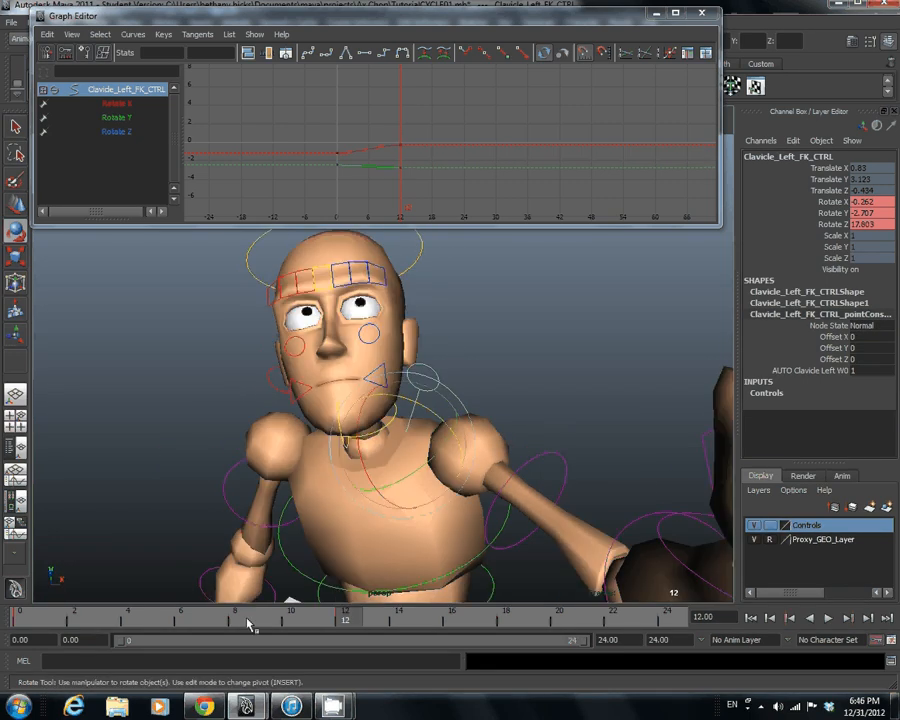
Copy the left clavicle's frame 0 rotation to a key at frame 24, play the cycle and return to frame 0
key(alt+v)
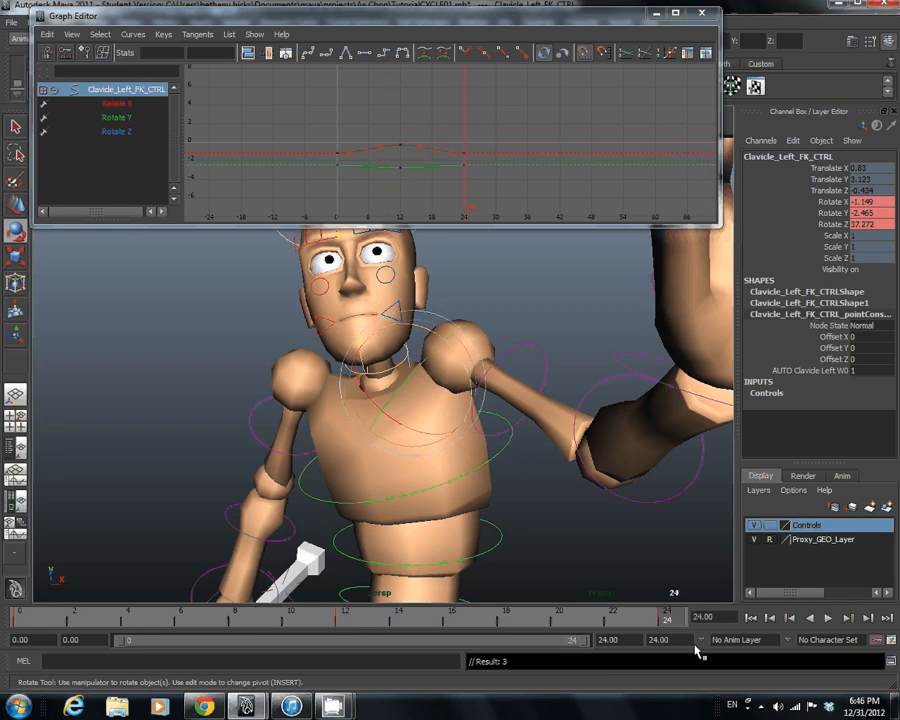
key(alt+v)
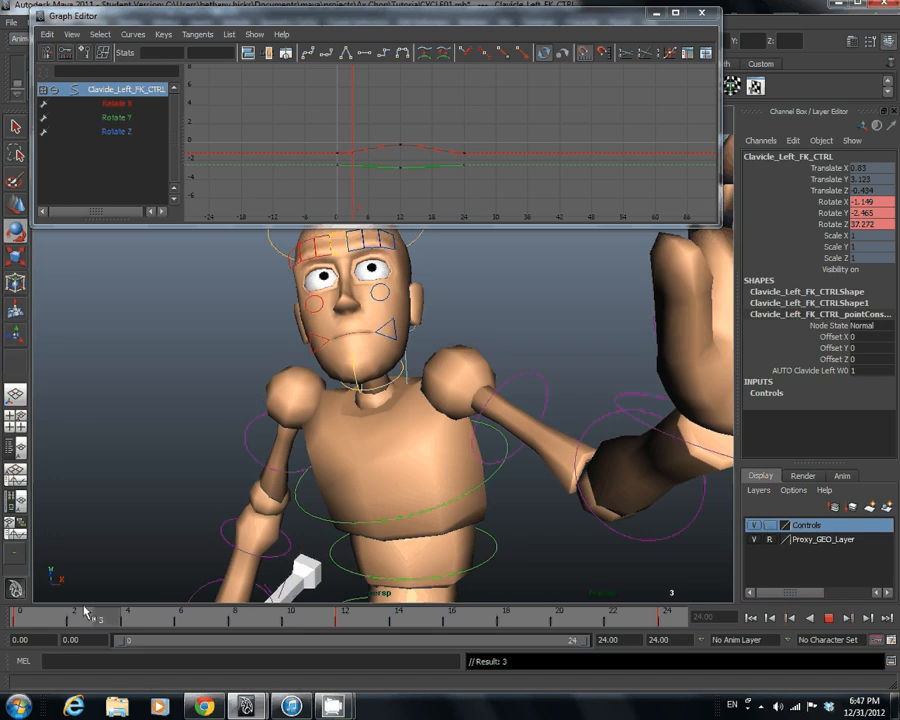
click(19, 615)
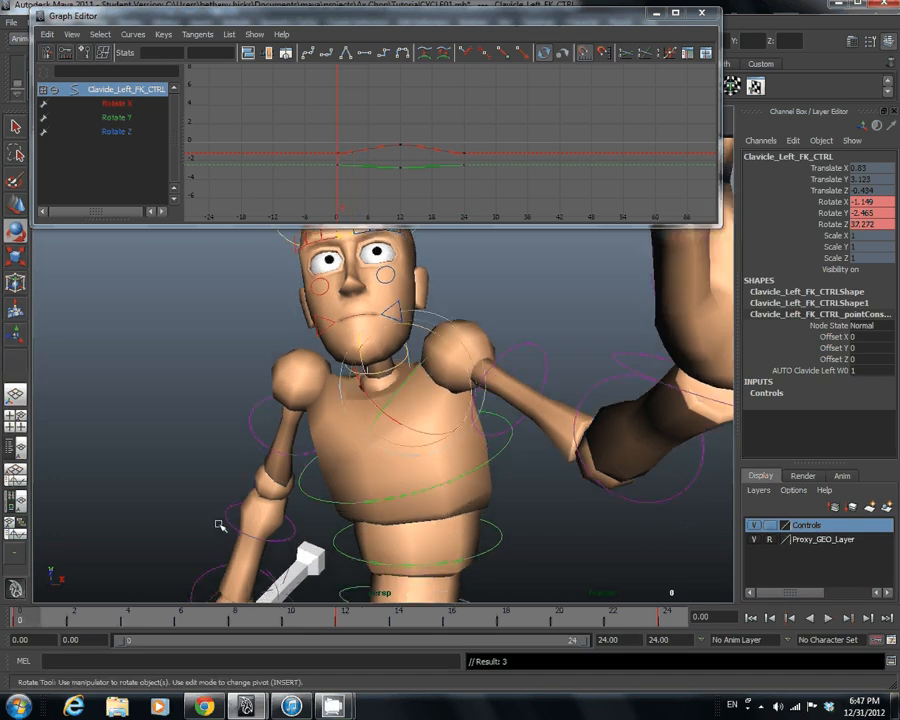
Select the right clavicle control and play the cycle from the front and side to examine the shoulder motion
alt+drag(219, 525, 306, 310)
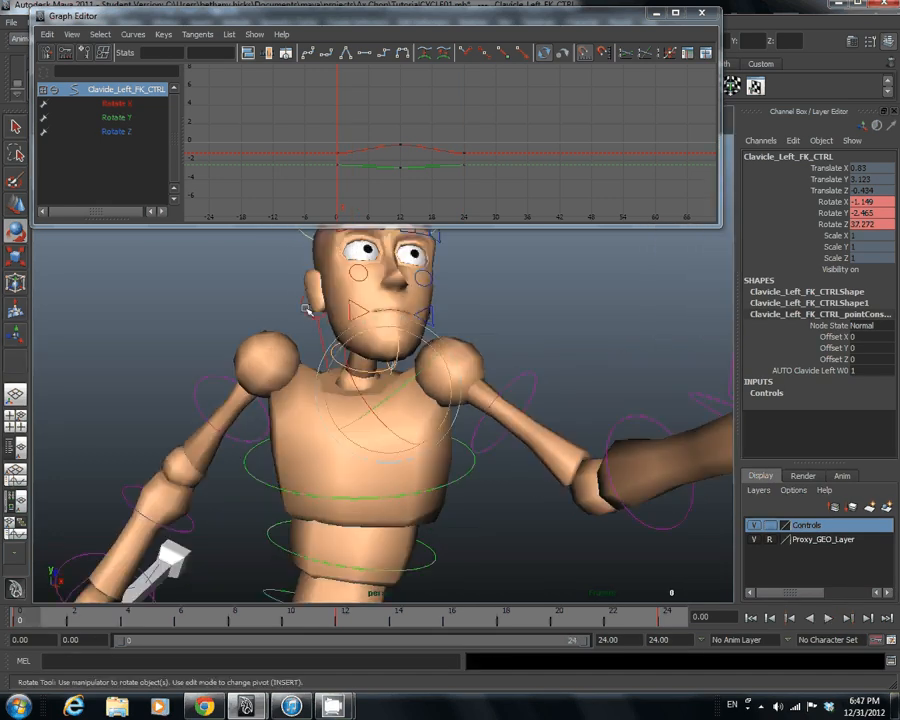
click(306, 310)
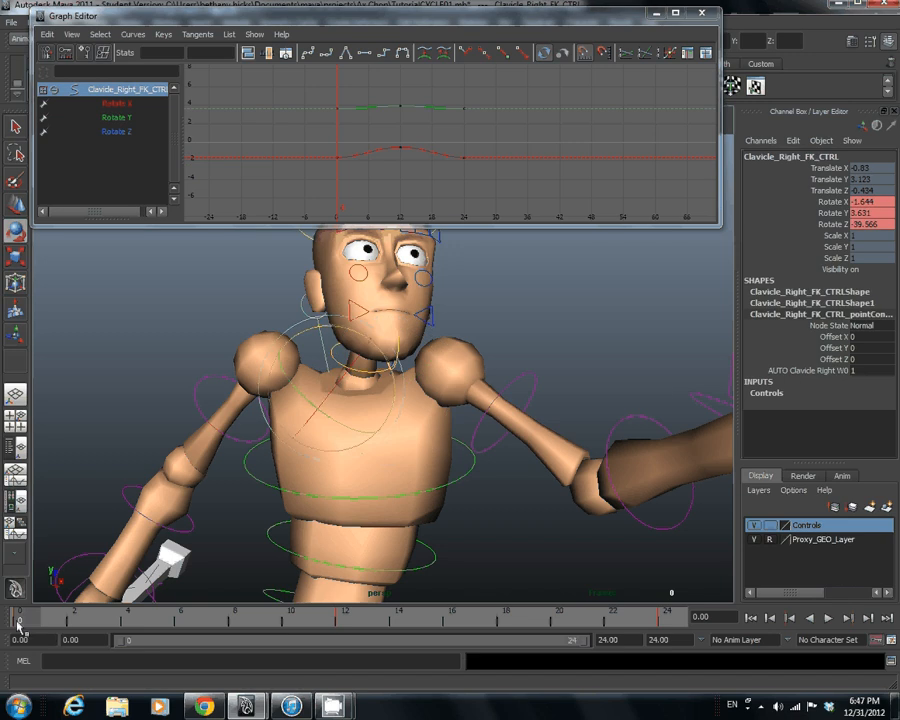
key(alt+v)
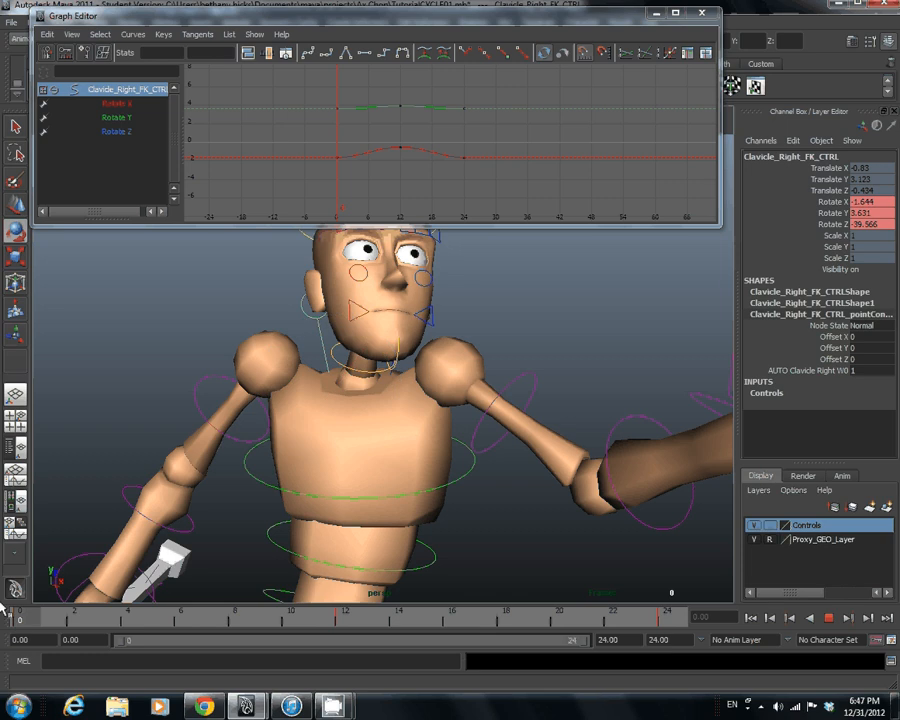
alt+drag(330, 470, 250, 459)
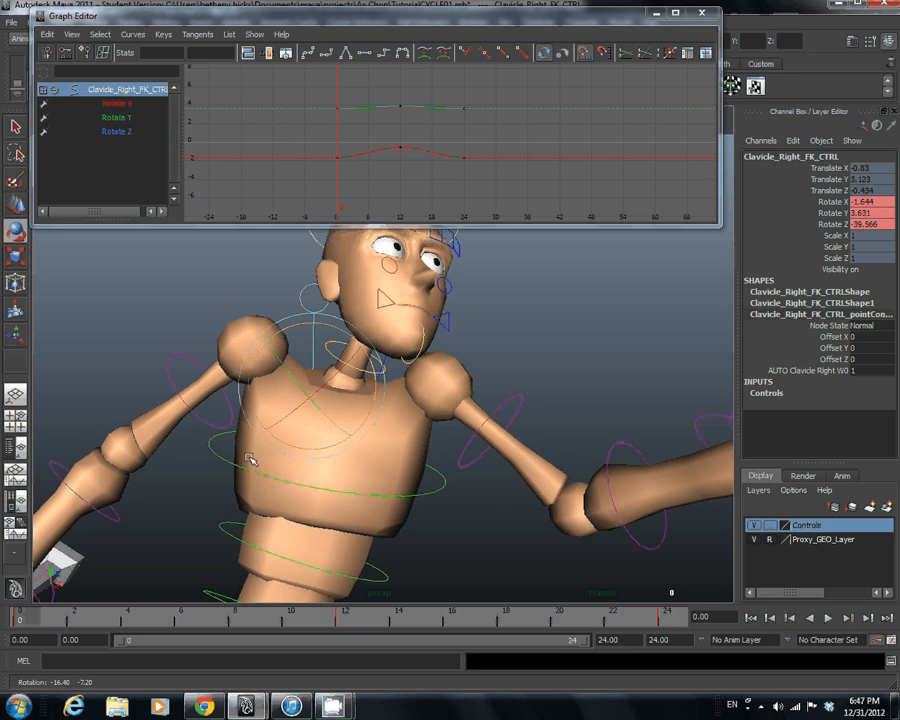
key(alt+v)
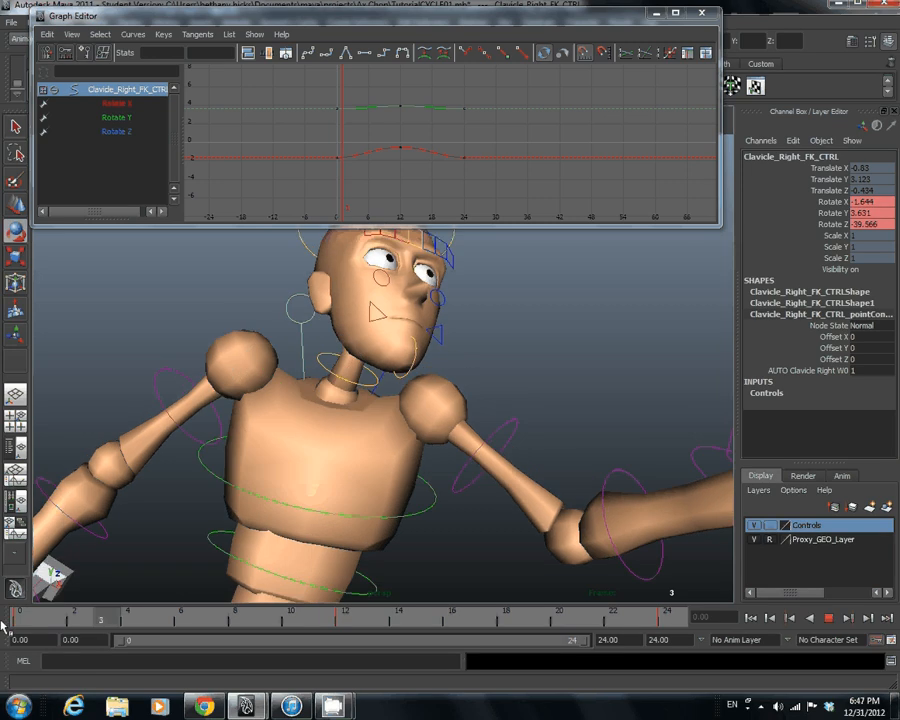
Select the hip control and set both pre and post infinity of its Rotate Y and Rotate Z curves to Cycle
alt+drag(320, 452, 345, 477)
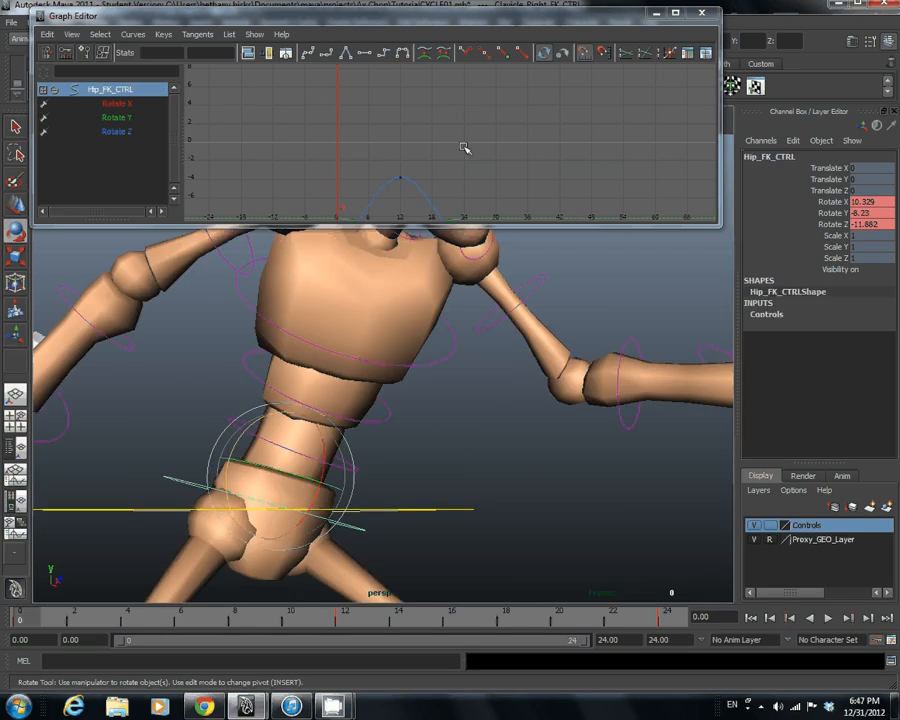
key(f)
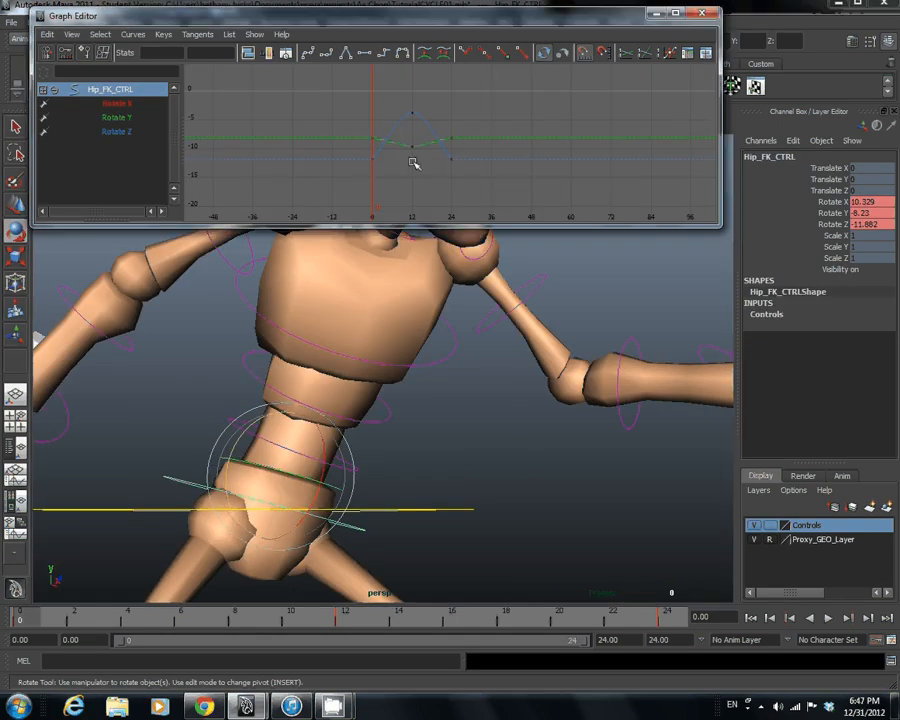
alt+middle_drag(414, 163, 406, 184)
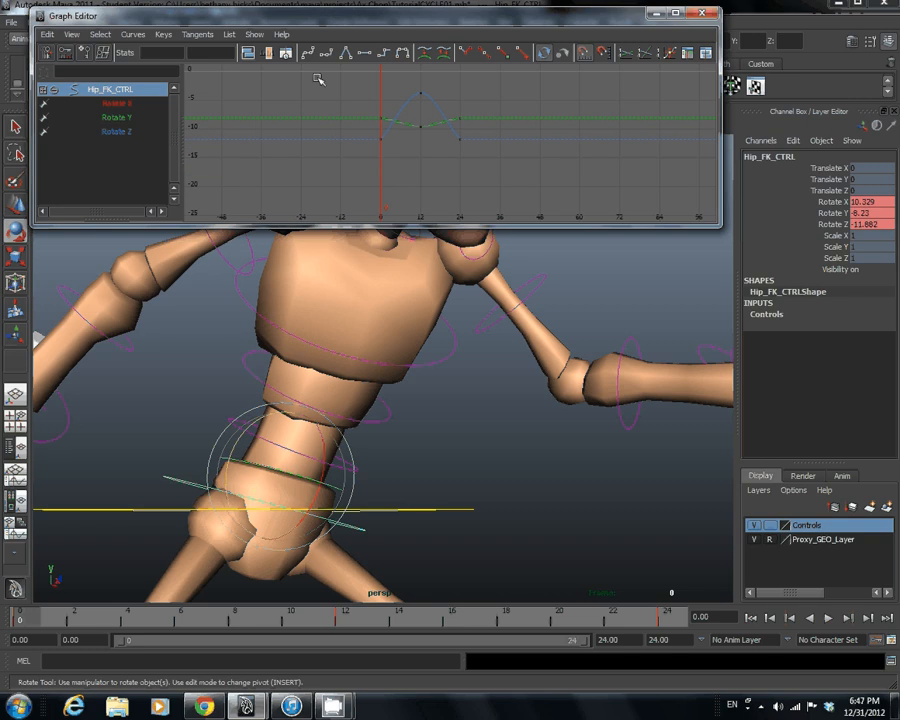
drag(318, 79, 475, 150)
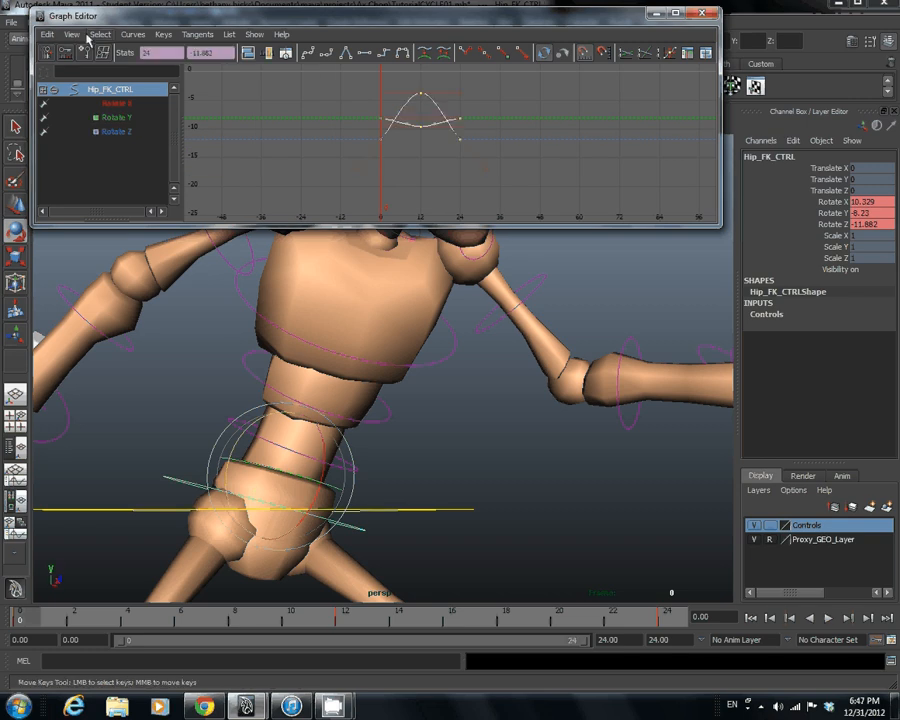
click(133, 35)
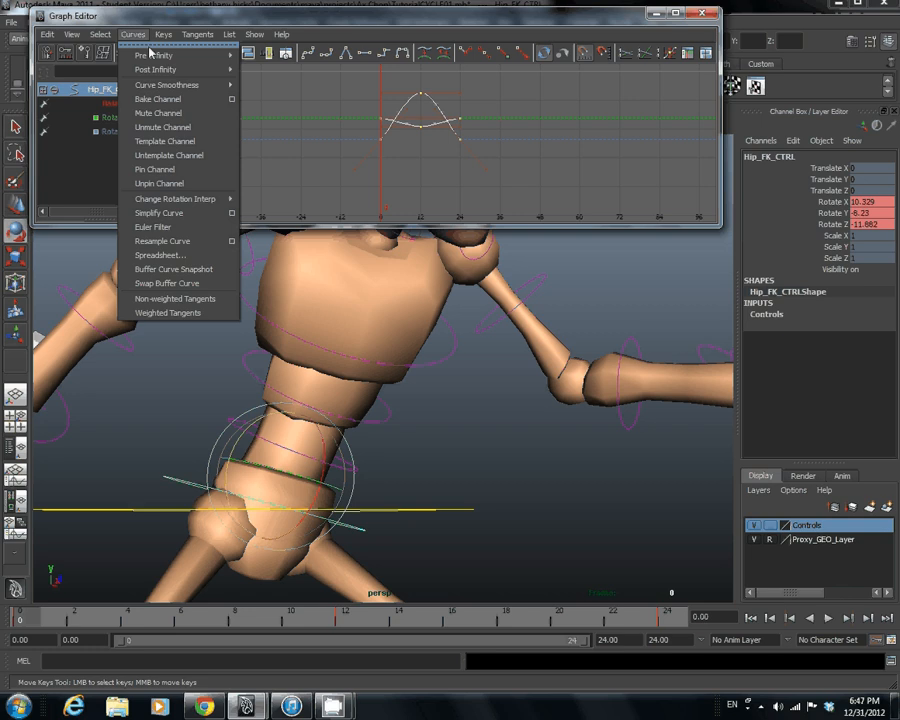
mouse_move(225, 56)
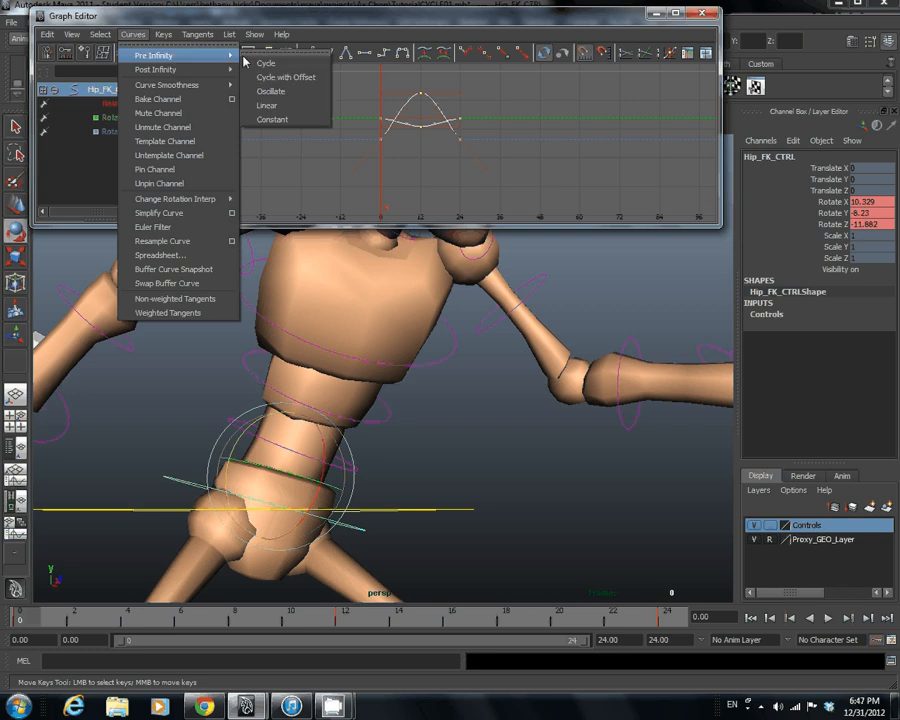
click(262, 63)
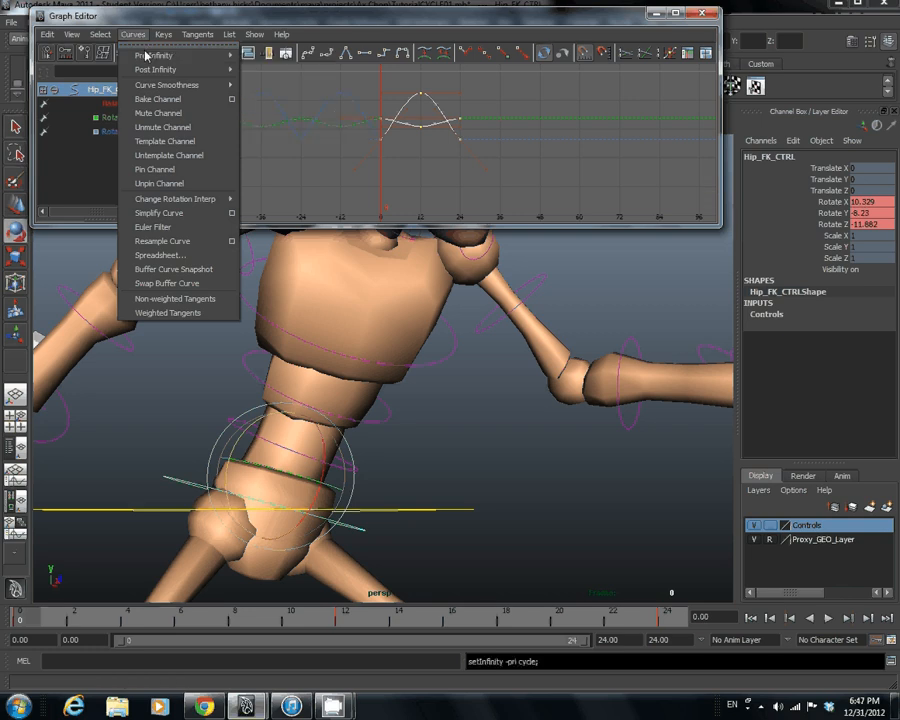
click(262, 77)
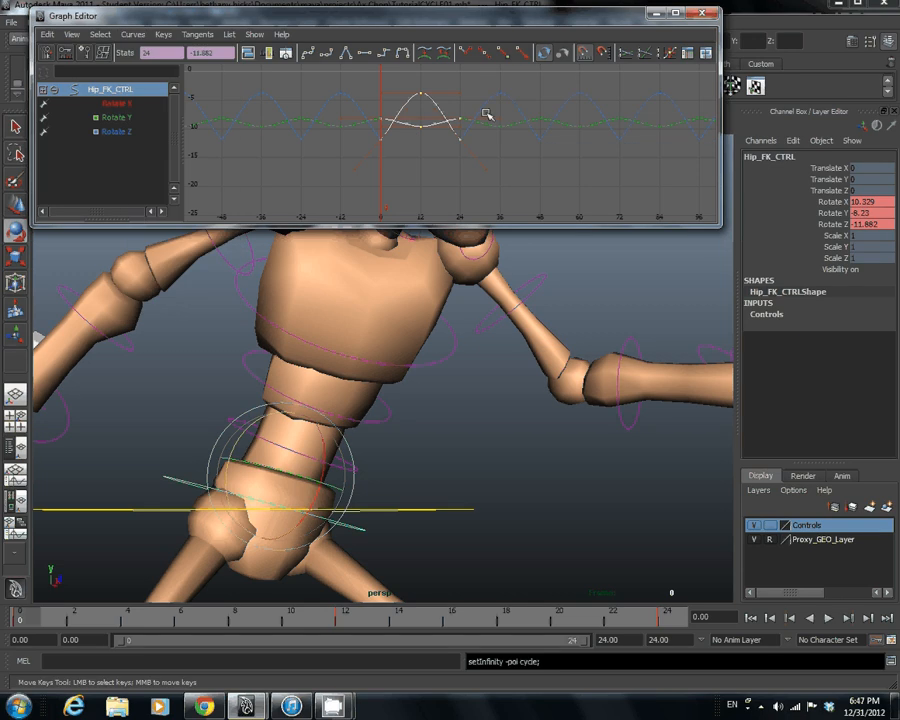
Flatten the tangents of the hip's Rotate Z curve at the frame 0 and frame 24 keys for a smooth loop
scroll(425, 151, up, 3)
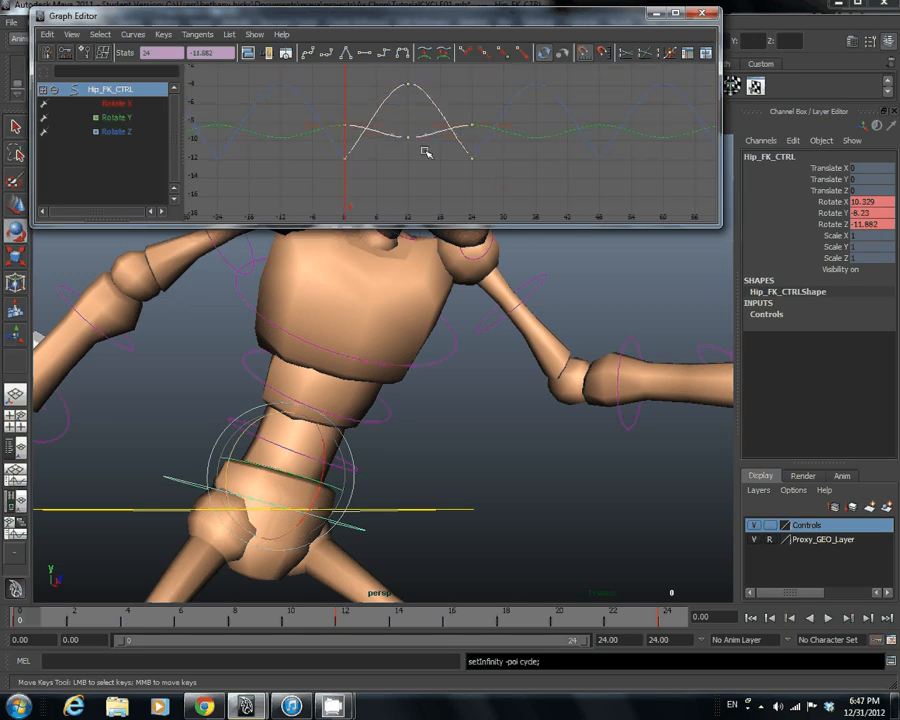
scroll(388, 175, up, 3)
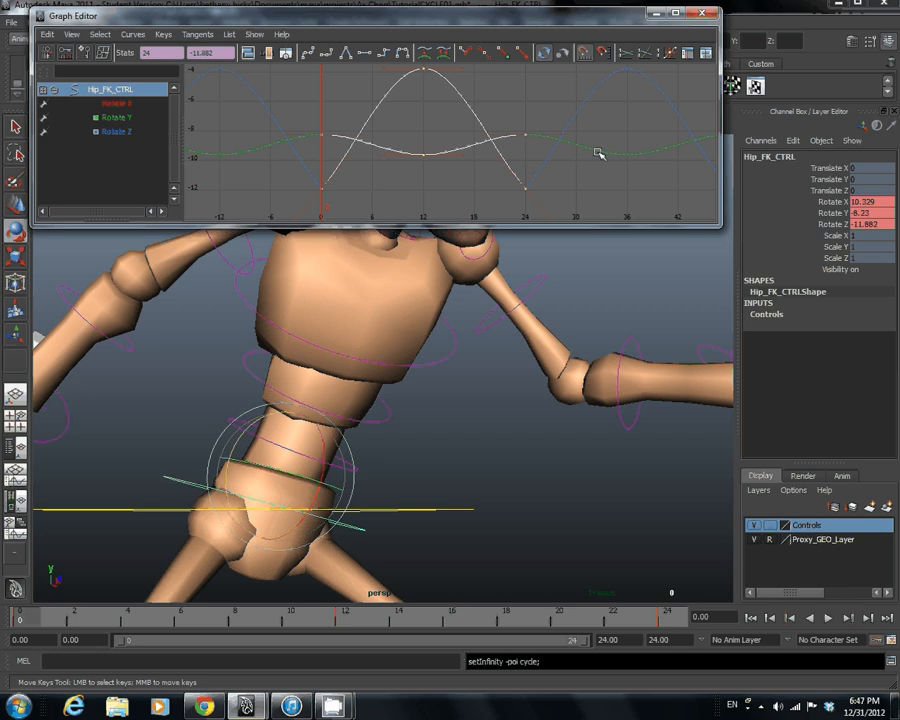
drag(284, 203, 352, 182)
drag(366, 186, 341, 155)
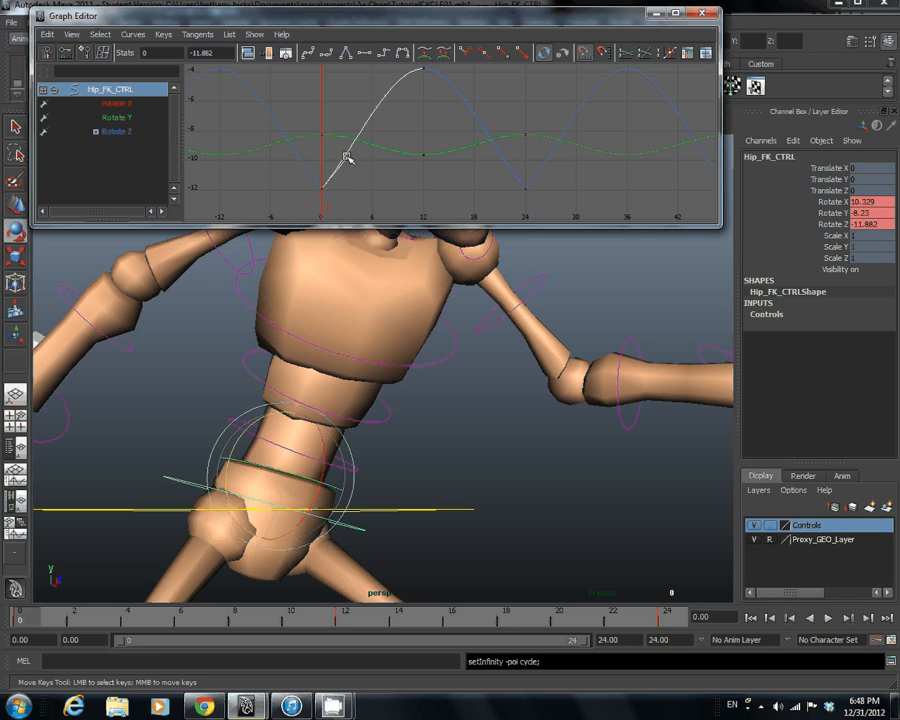
drag(333, 152, 354, 175)
middle_drag(348, 160, 368, 188)
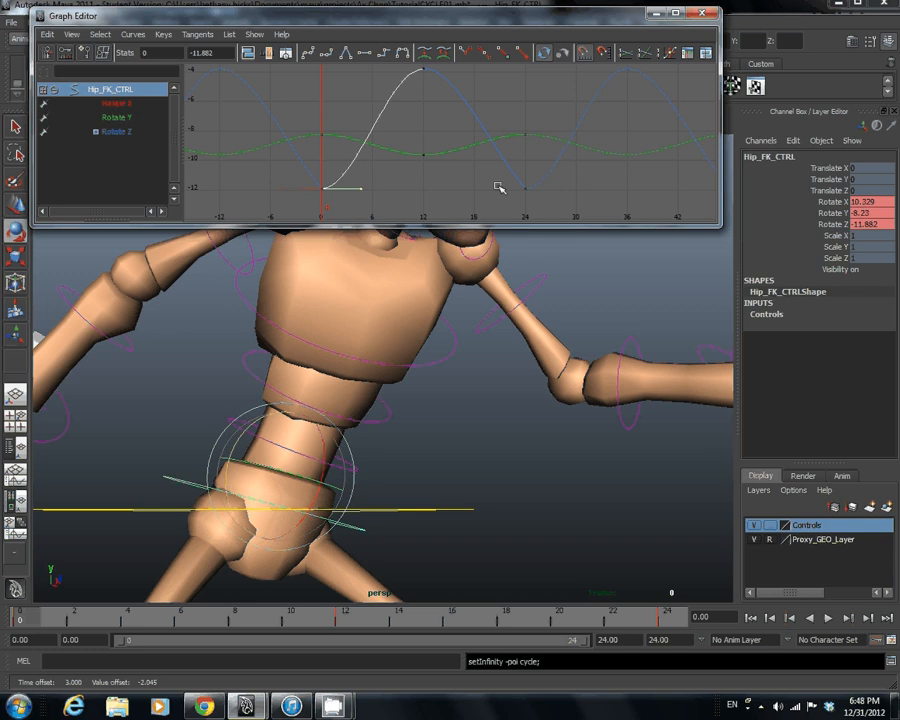
drag(540, 200, 499, 157)
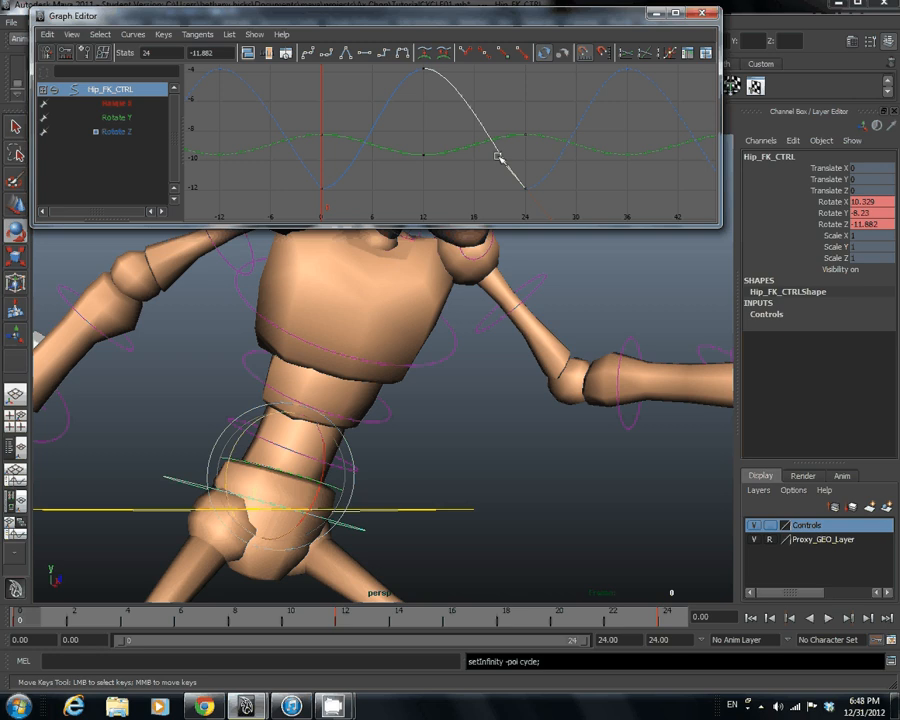
middle_drag(499, 157, 456, 181)
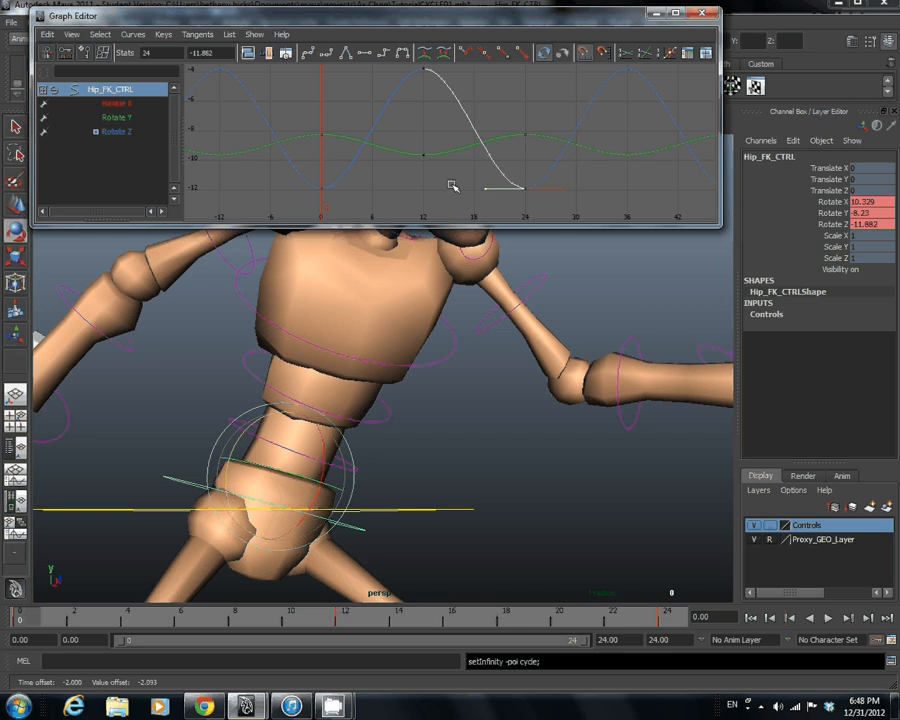
Select the waist control and set both pre and post infinity of its Rotate Y and Rotate Z curves to Cycle
drag(193, 396, 287, 347)
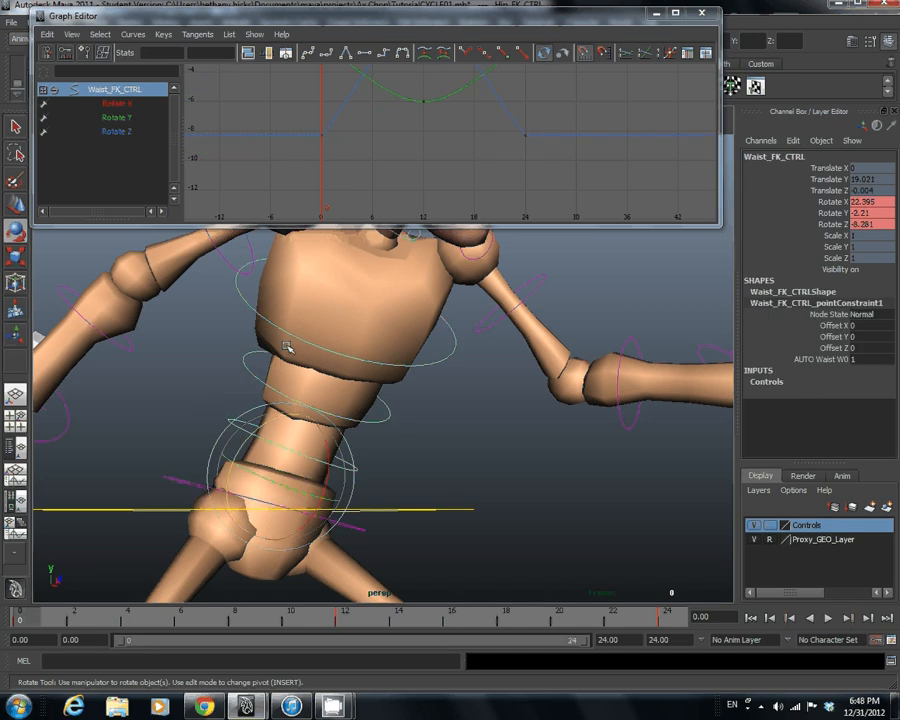
key(f)
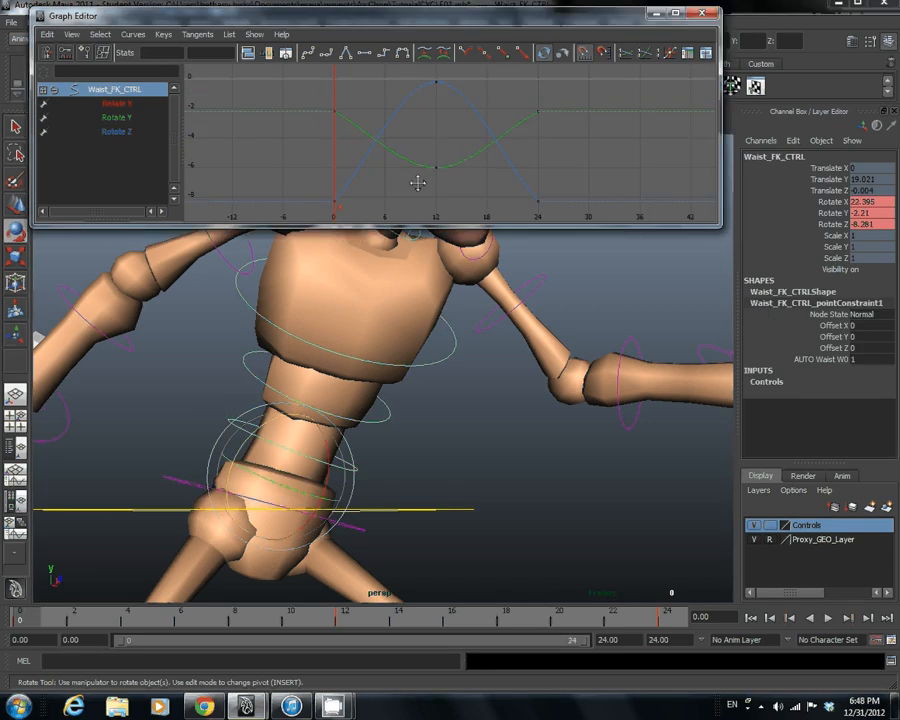
click(133, 34)
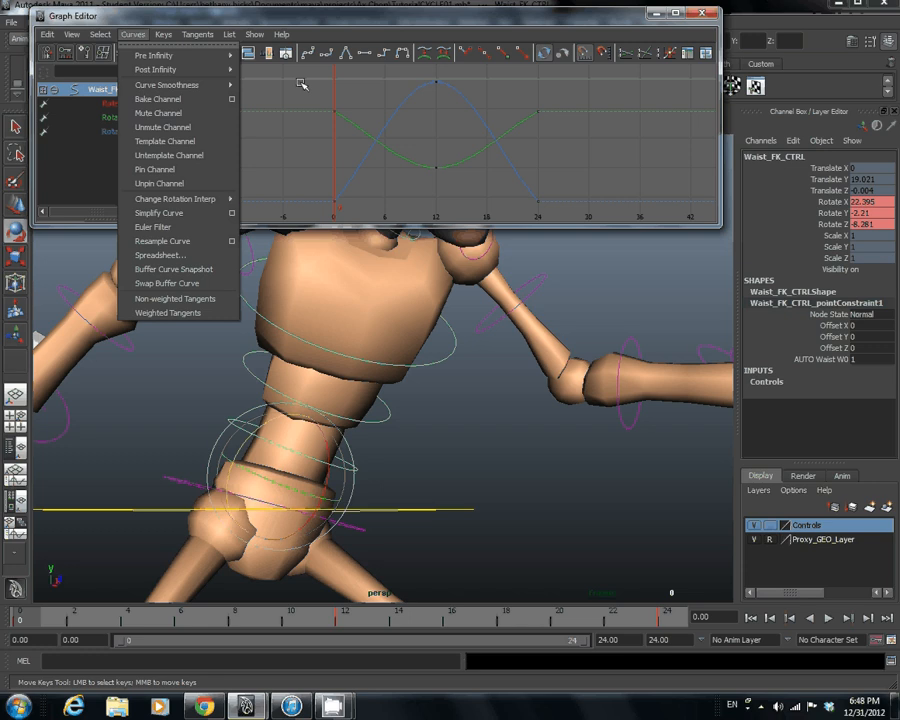
drag(562, 212, 301, 82)
click(129, 38)
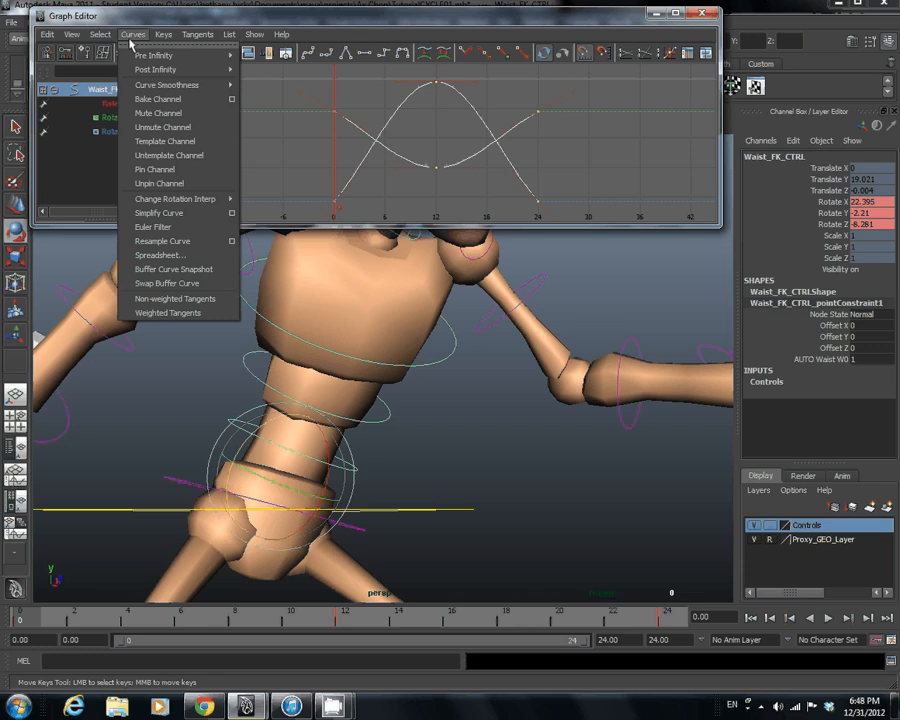
mouse_move(200, 56)
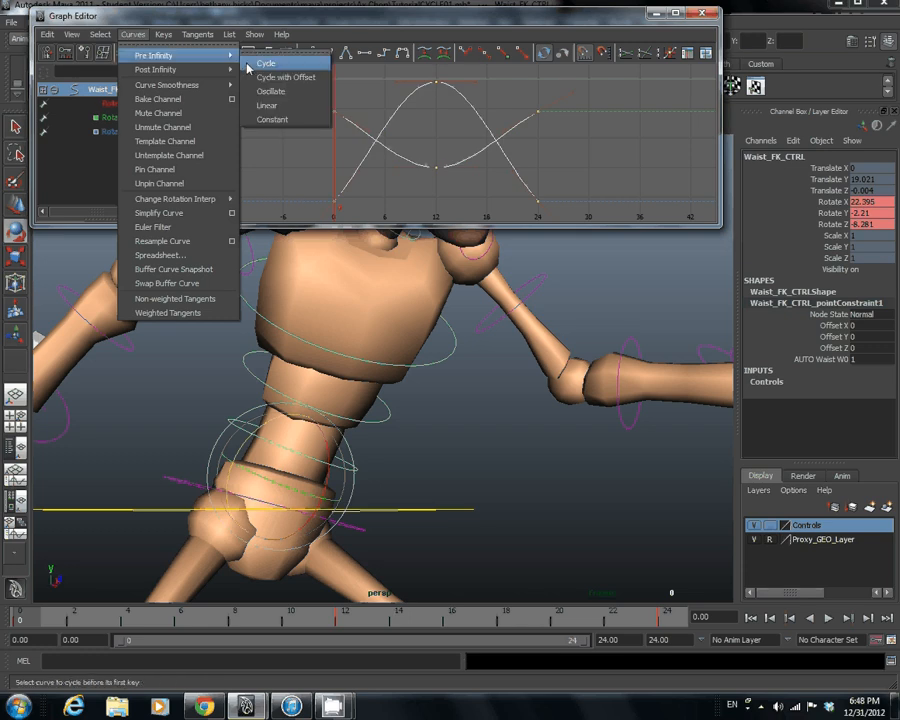
click(250, 64)
click(136, 36)
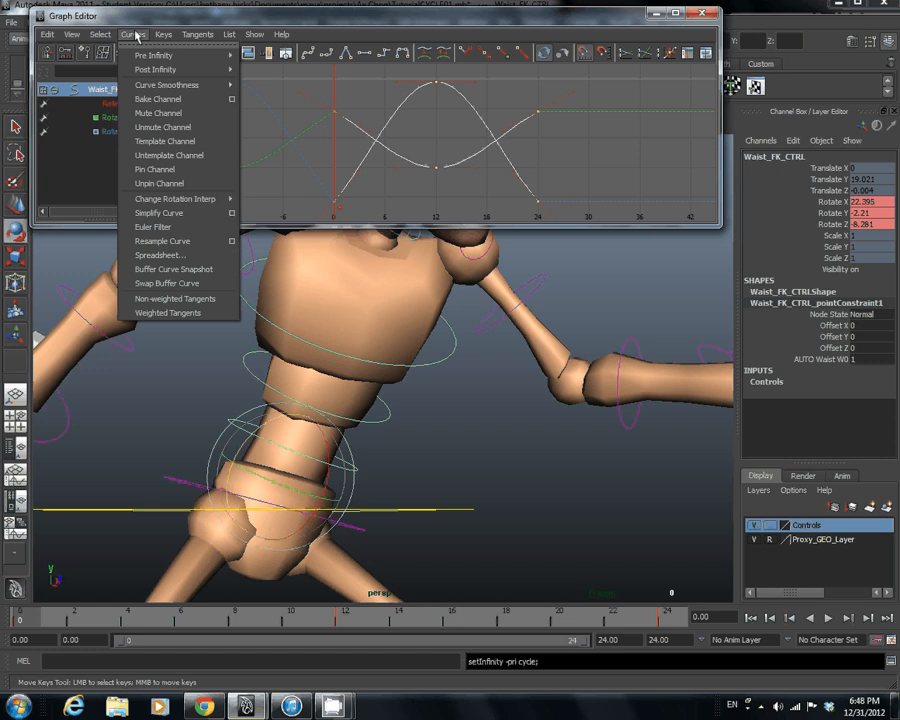
mouse_move(200, 70)
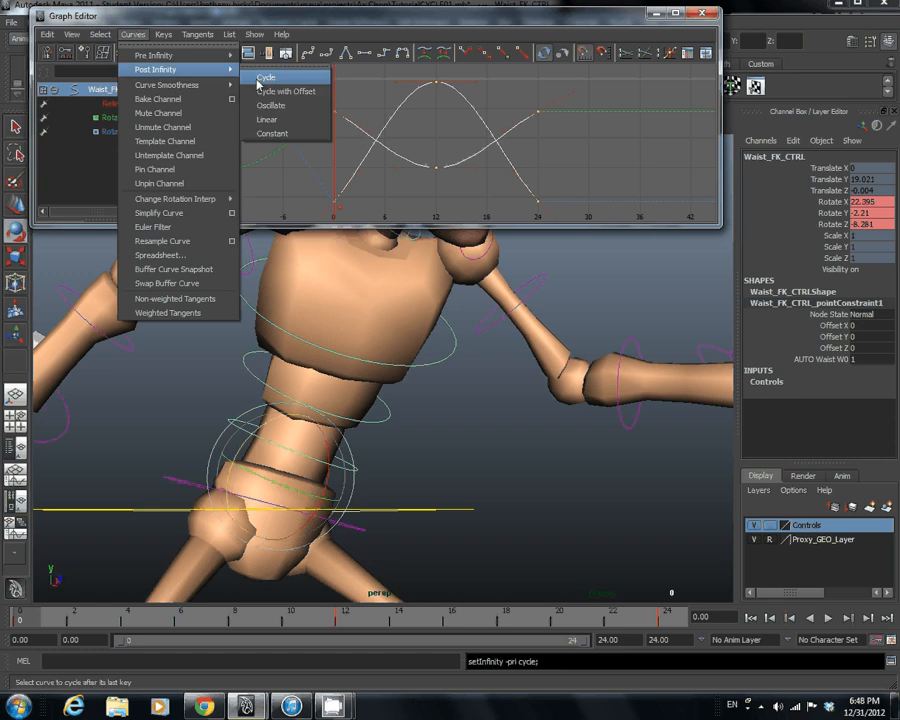
click(262, 78)
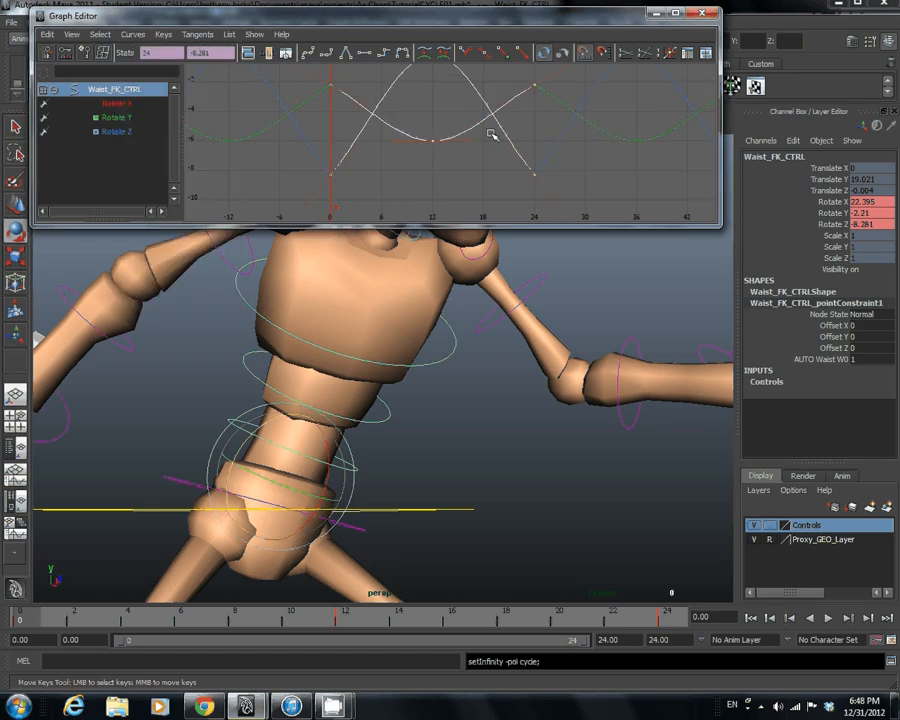
Flatten the outgoing tangent at frame 0 and the incoming tangent at frame 24 on the waist's Rotate Y curve
scroll(491, 134, up, 3)
alt+middle_drag(289, 88, 370, 160)
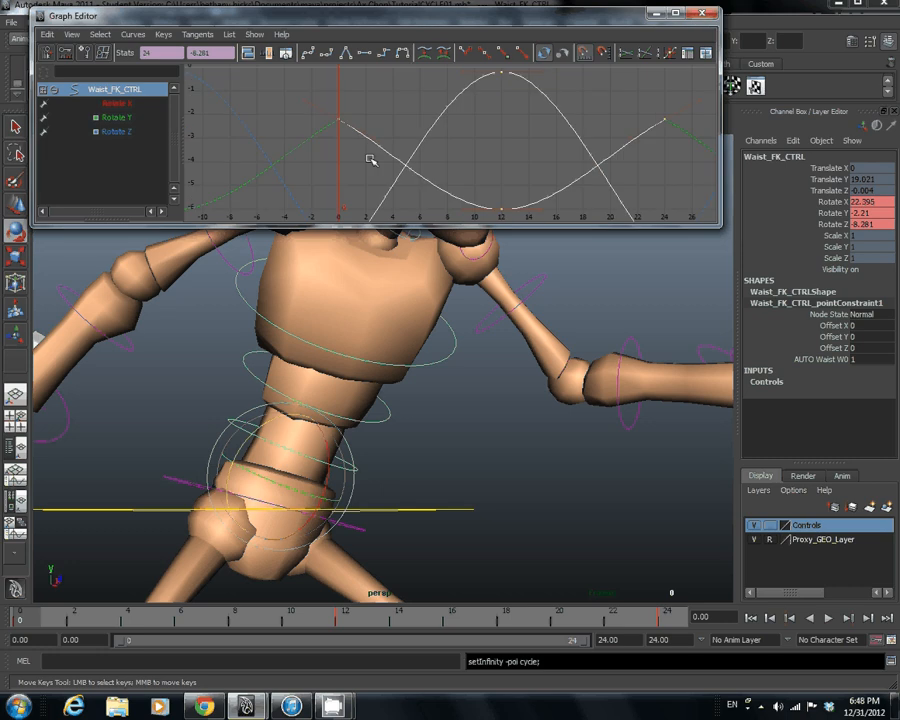
alt+middle_drag(314, 93, 363, 95)
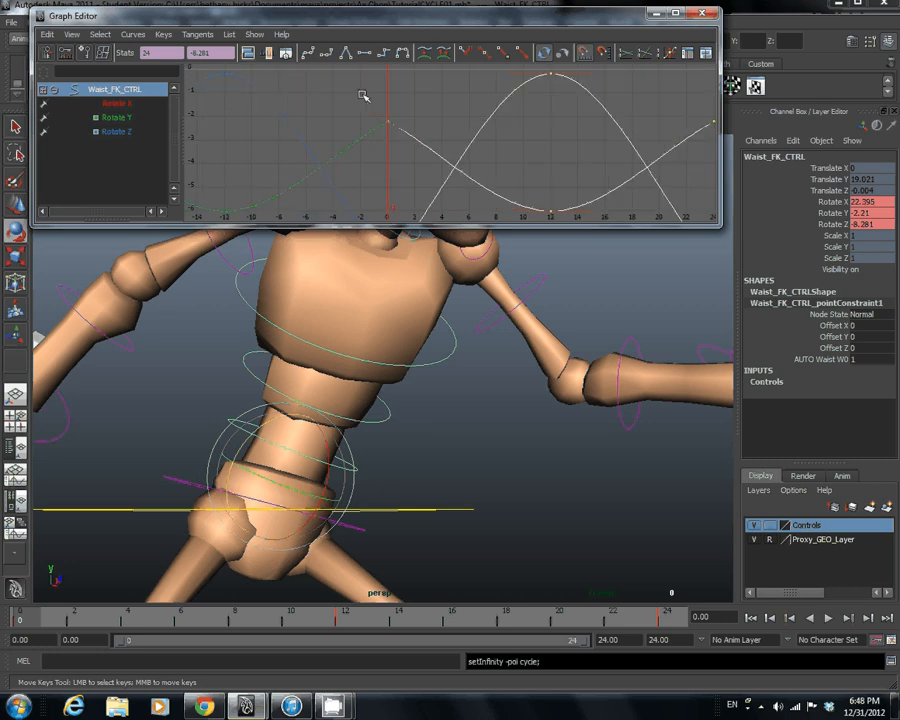
drag(410, 110, 431, 158)
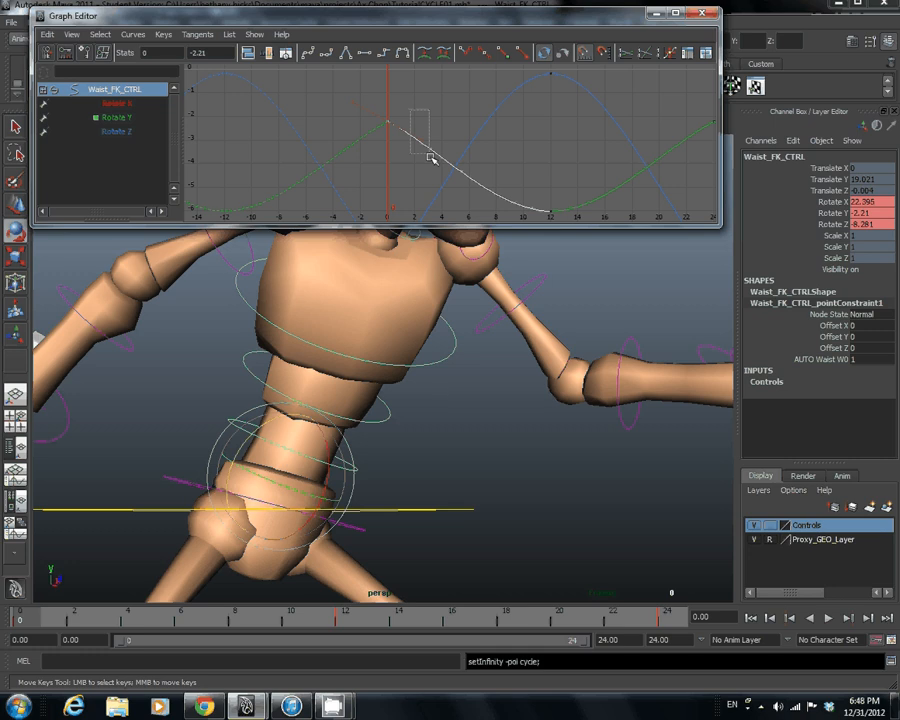
middle_drag(431, 158, 433, 121)
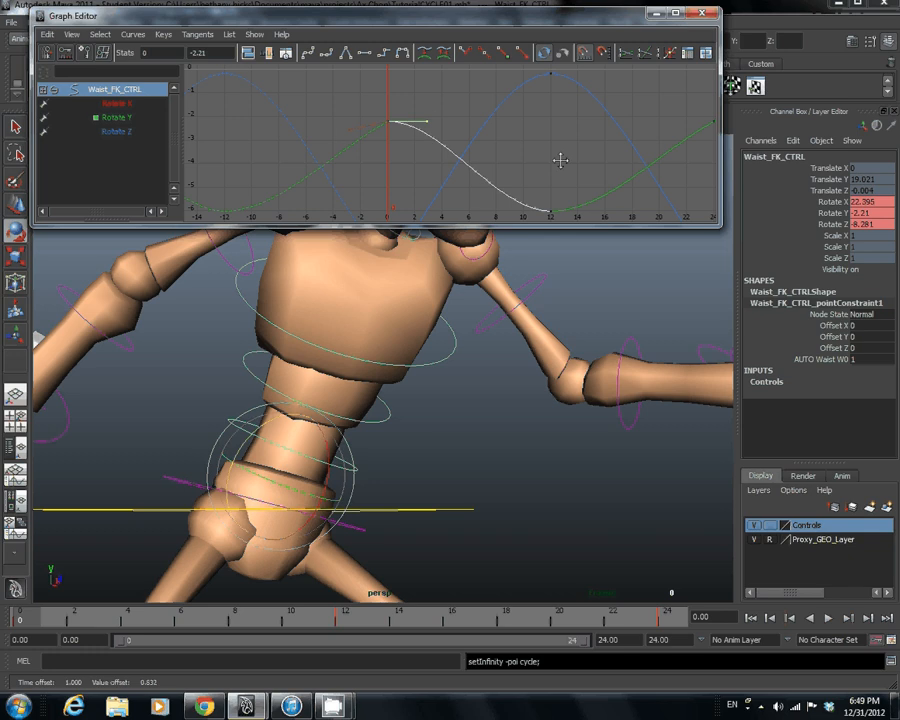
alt+middle_drag(560, 160, 312, 166)
click(431, 143)
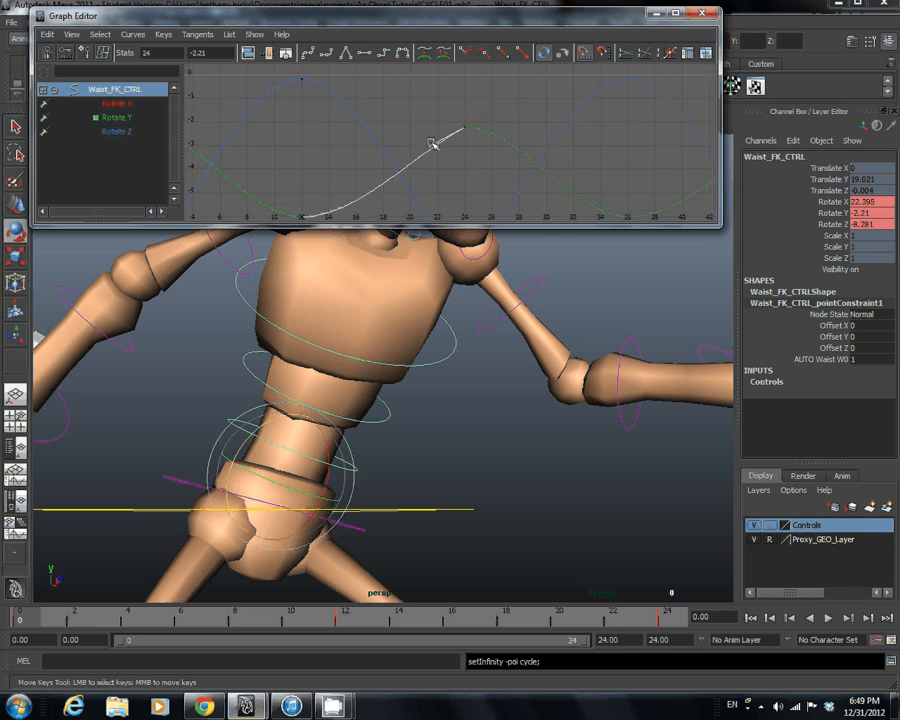
middle_drag(432, 144, 306, 142)
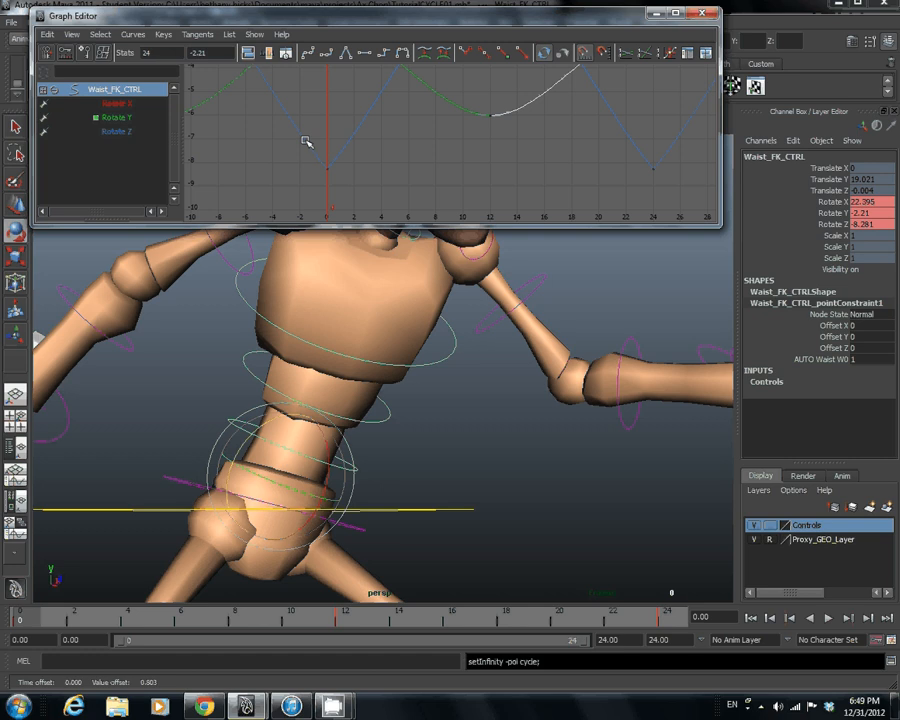
Level the outgoing tangent at frame 0 and the incoming tangent at frame 24 on the waist's Rotate Z curve
click(305, 141)
middle_drag(305, 141, 366, 151)
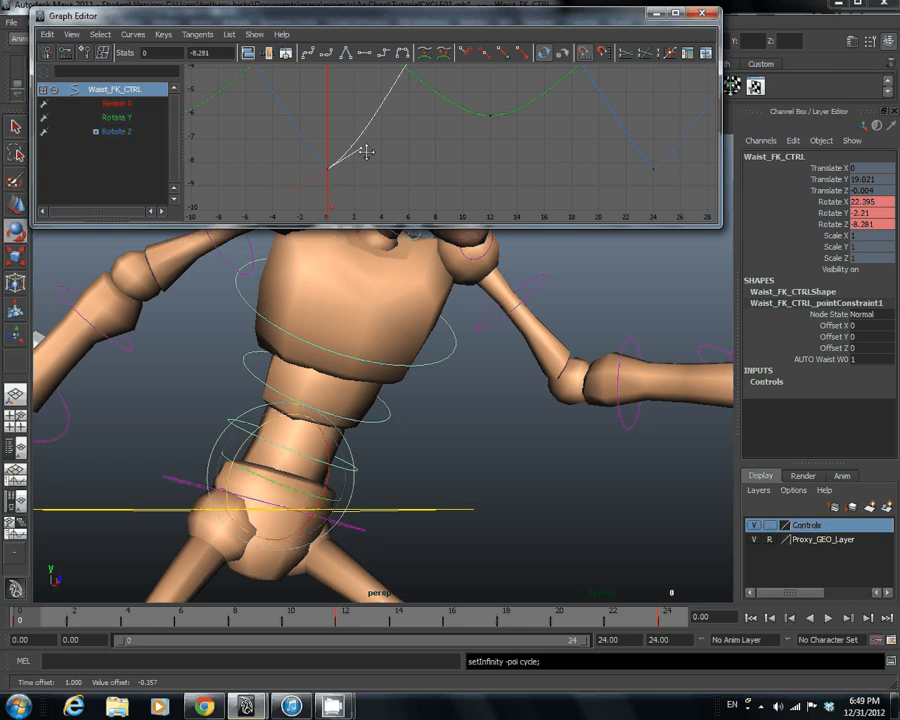
middle_drag(366, 151, 380, 169)
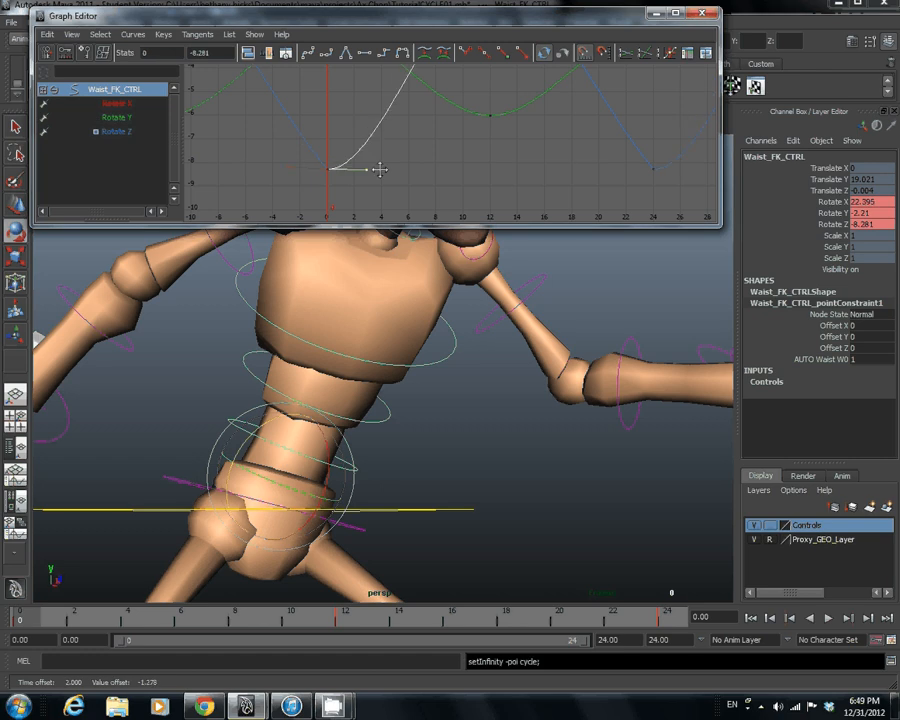
alt+middle_drag(593, 173, 425, 173)
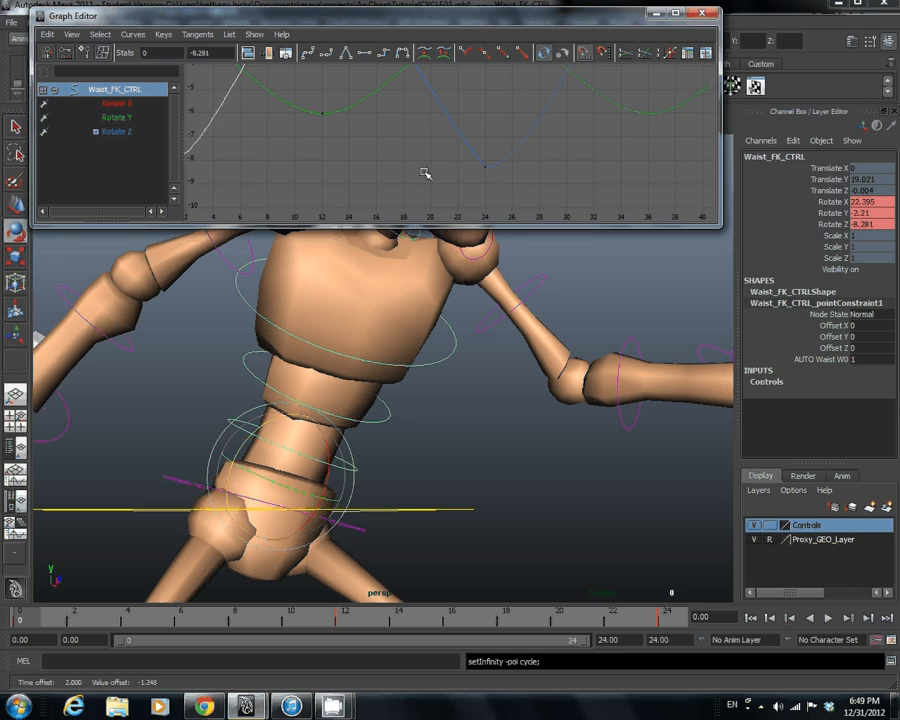
click(484, 166)
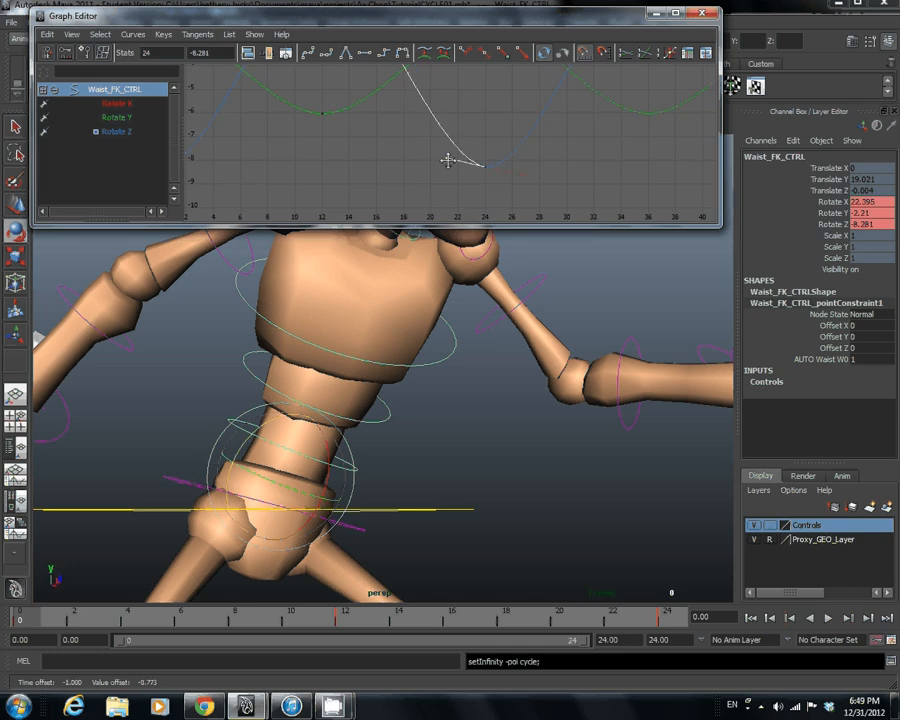
middle_drag(448, 160, 443, 166)
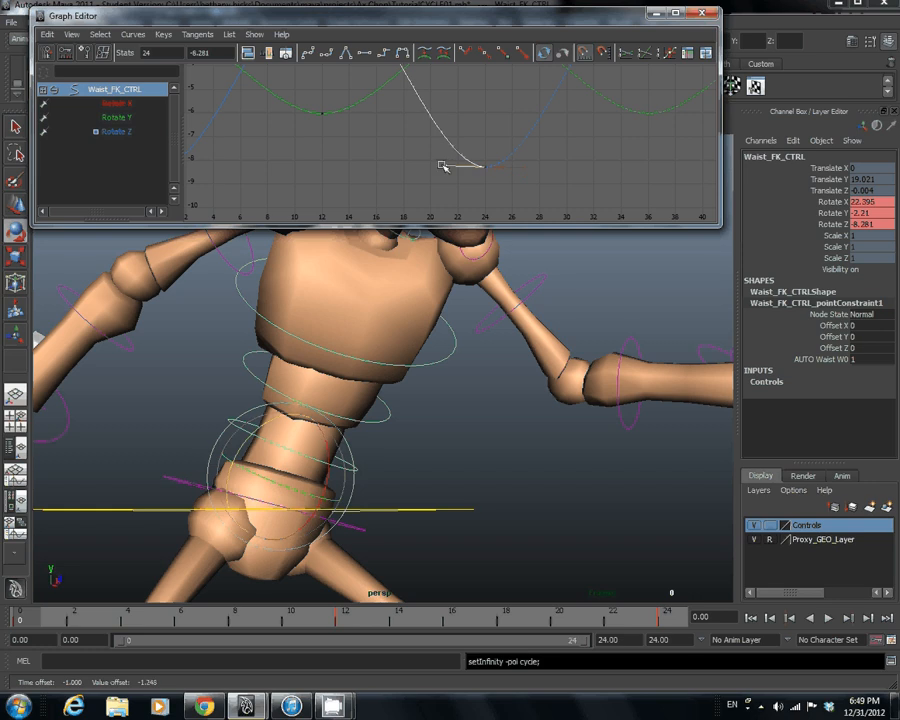
alt+right_drag(443, 166, 428, 157)
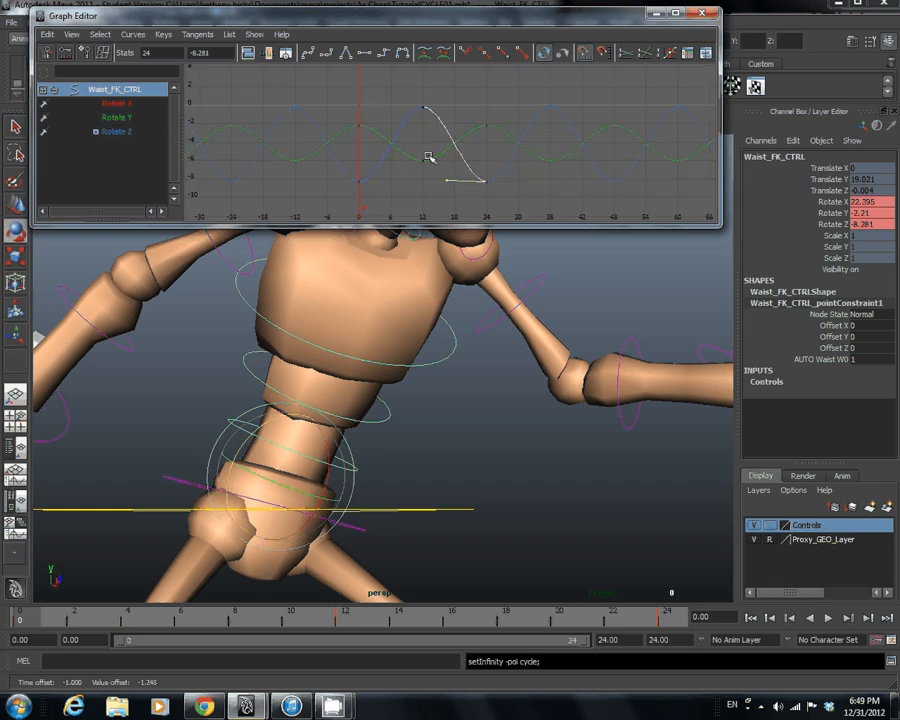
Select the ribs control and set both pre and post infinity of its rotation curves to Cycle
drag(210, 343, 247, 373)
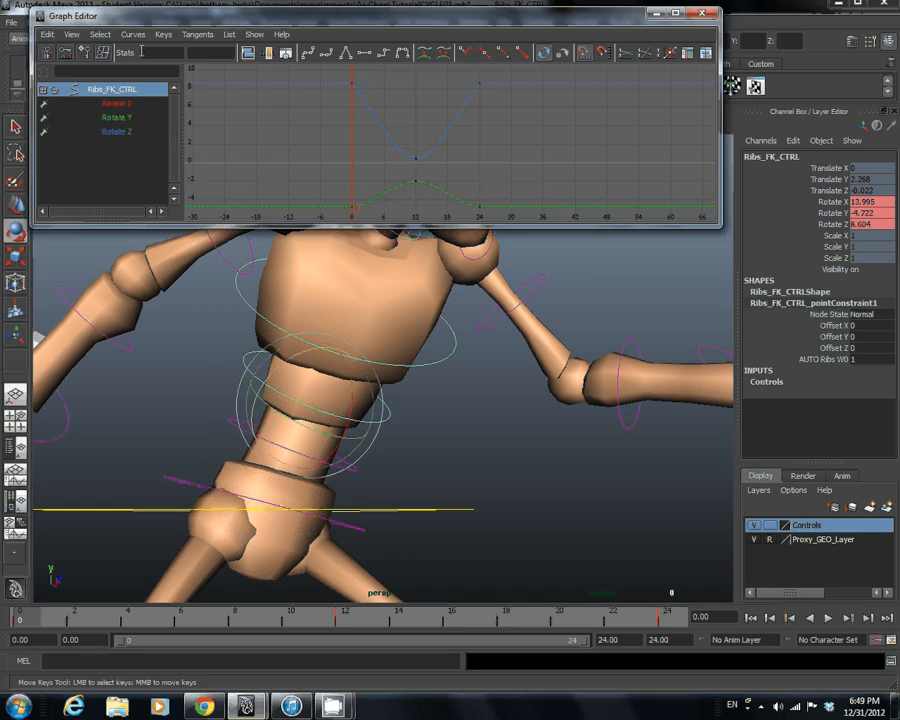
click(133, 34)
mouse_move(160, 55)
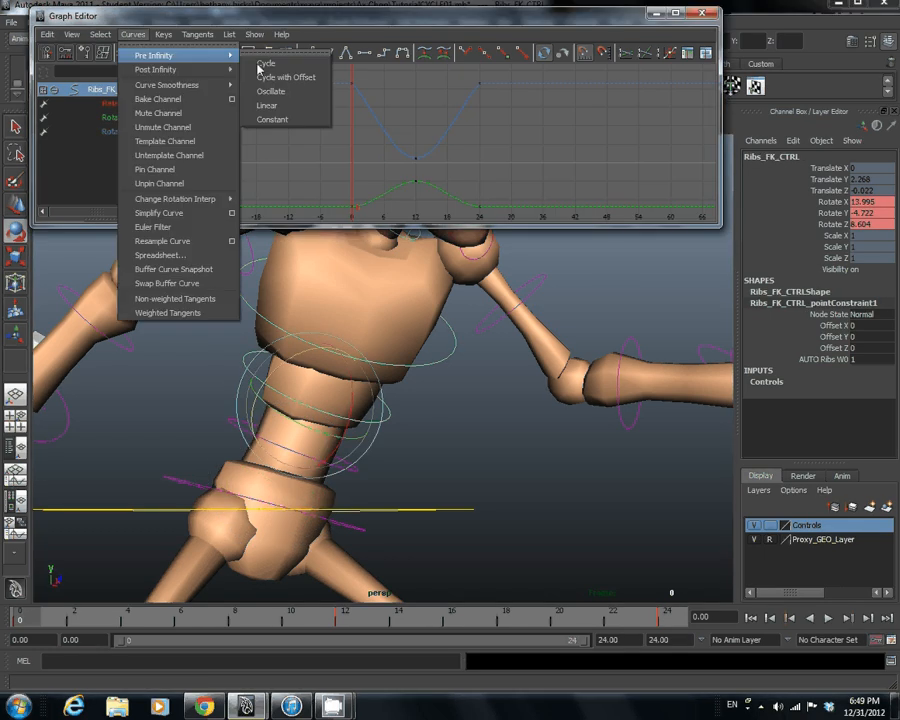
click(262, 64)
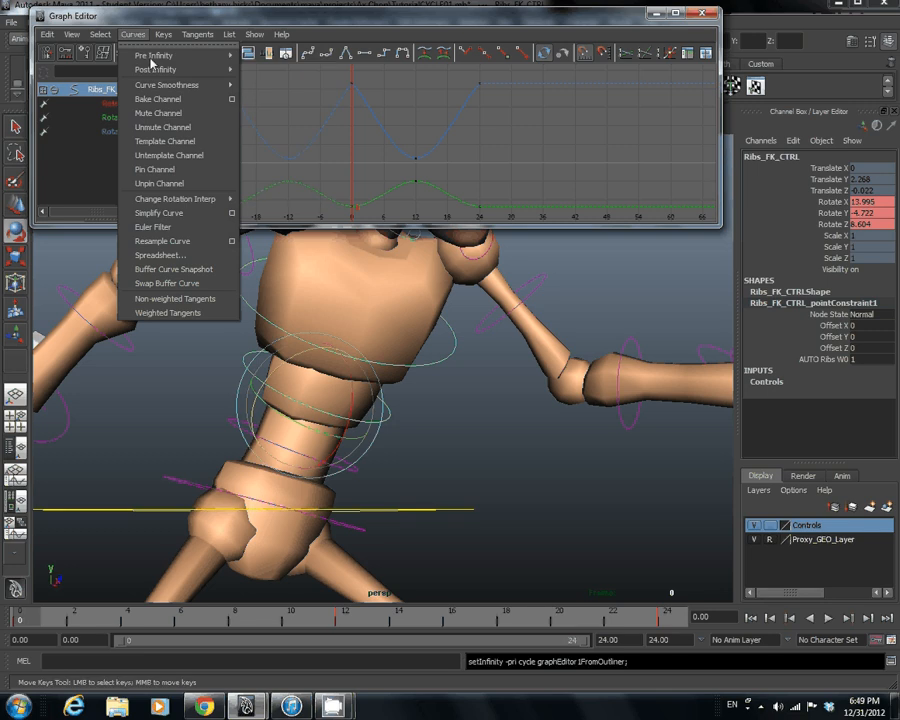
mouse_move(155, 69)
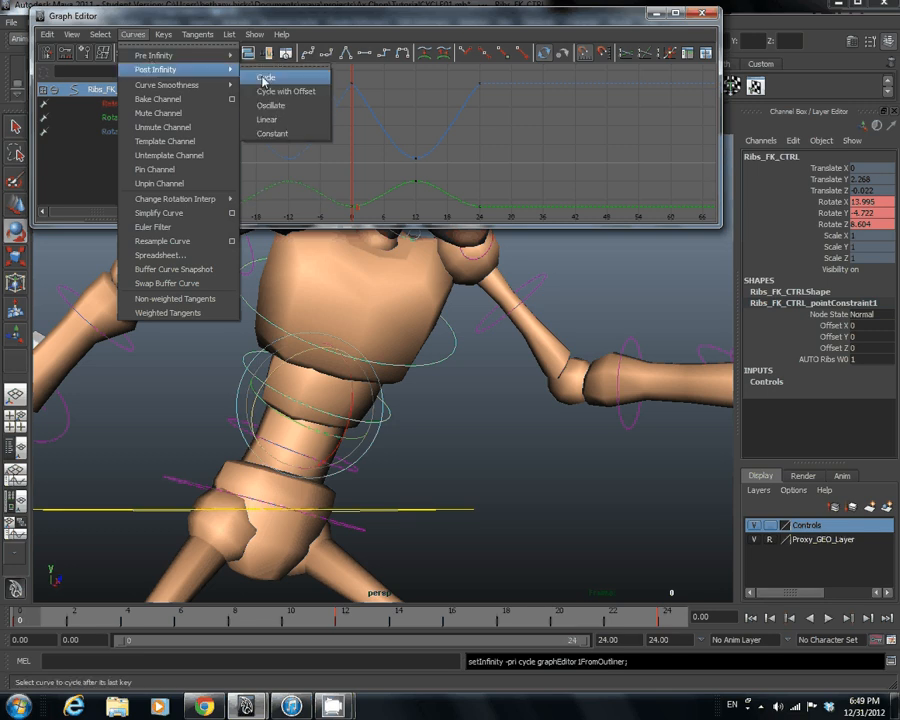
click(264, 79)
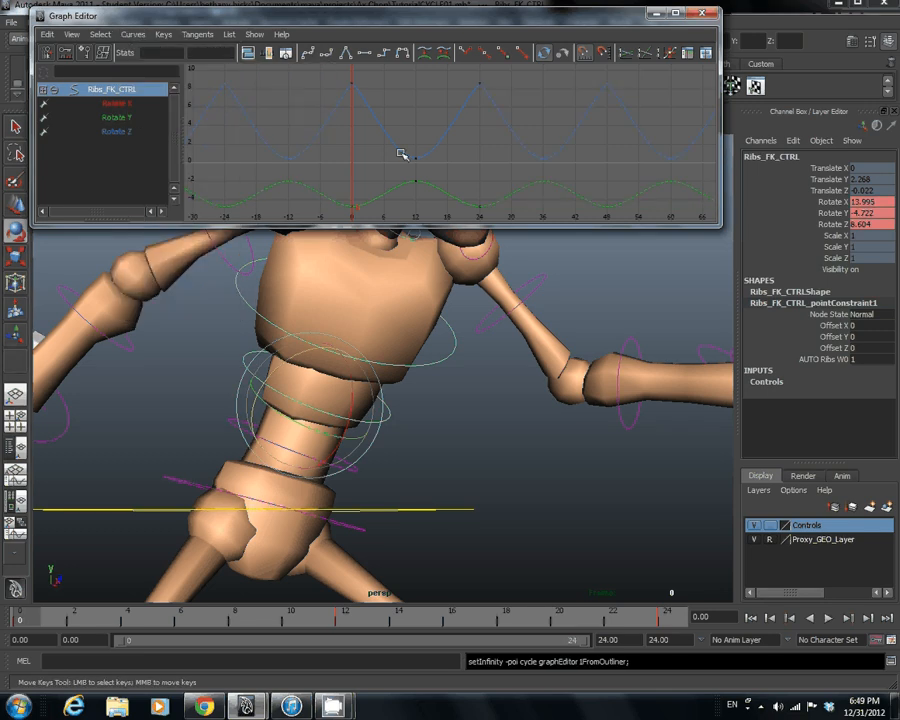
Flatten the outgoing tangent at frame 0 and the incoming tangent at frame 24 on the ribs' Rotate Z curve
scroll(398, 157, up, 3)
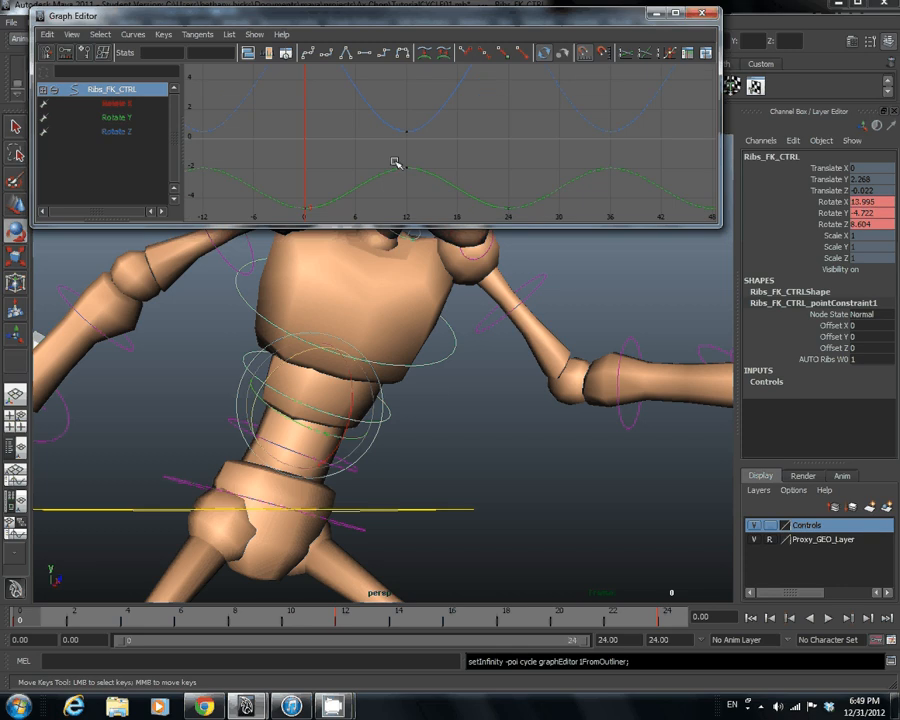
scroll(375, 160, up, 2)
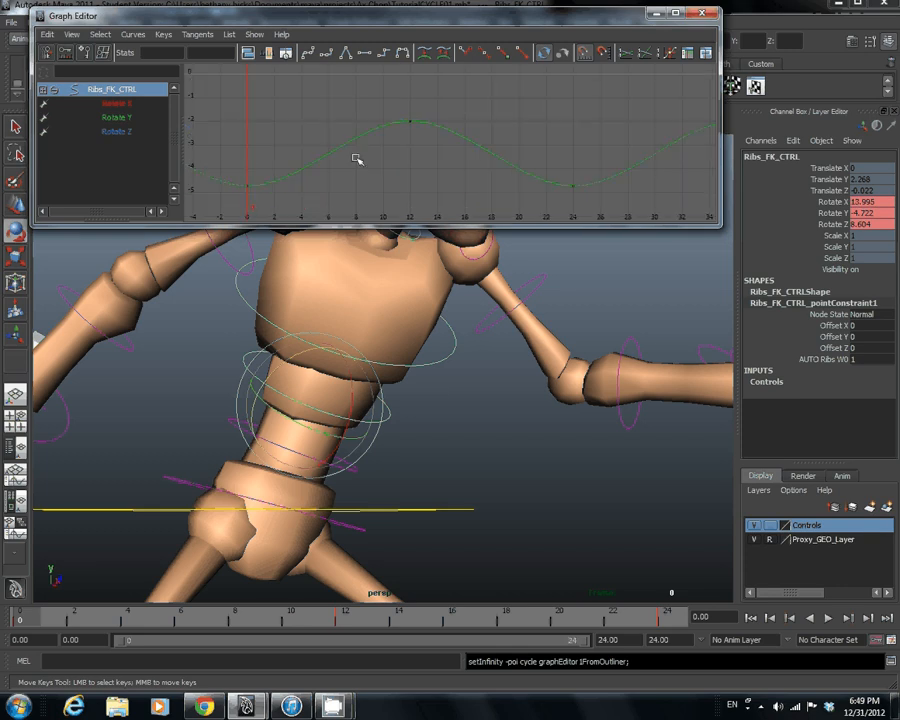
scroll(305, 156, down, 2)
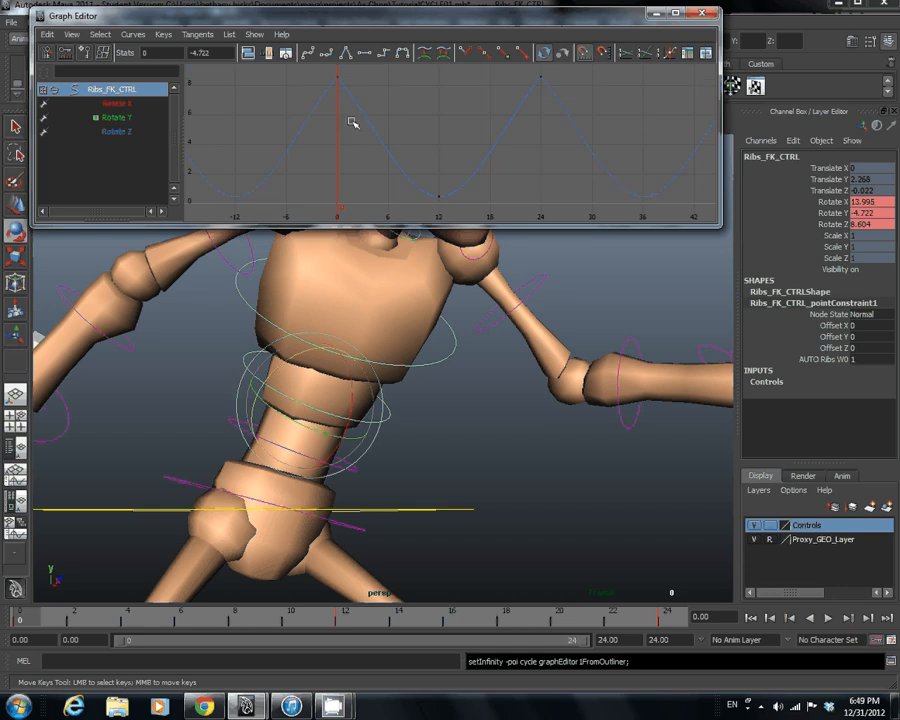
click(352, 122)
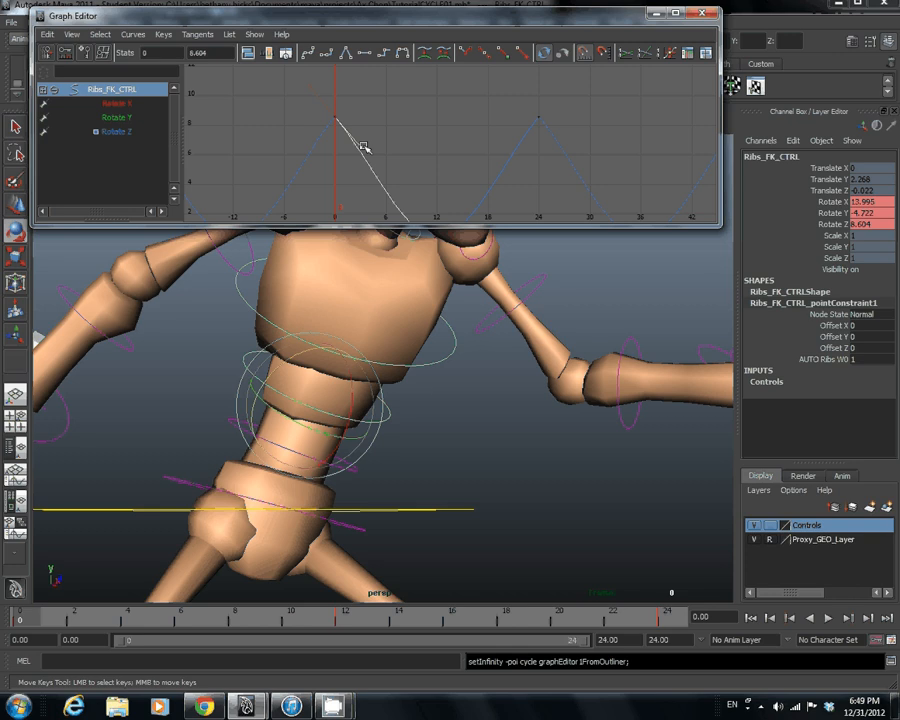
middle_drag(364, 147, 388, 116)
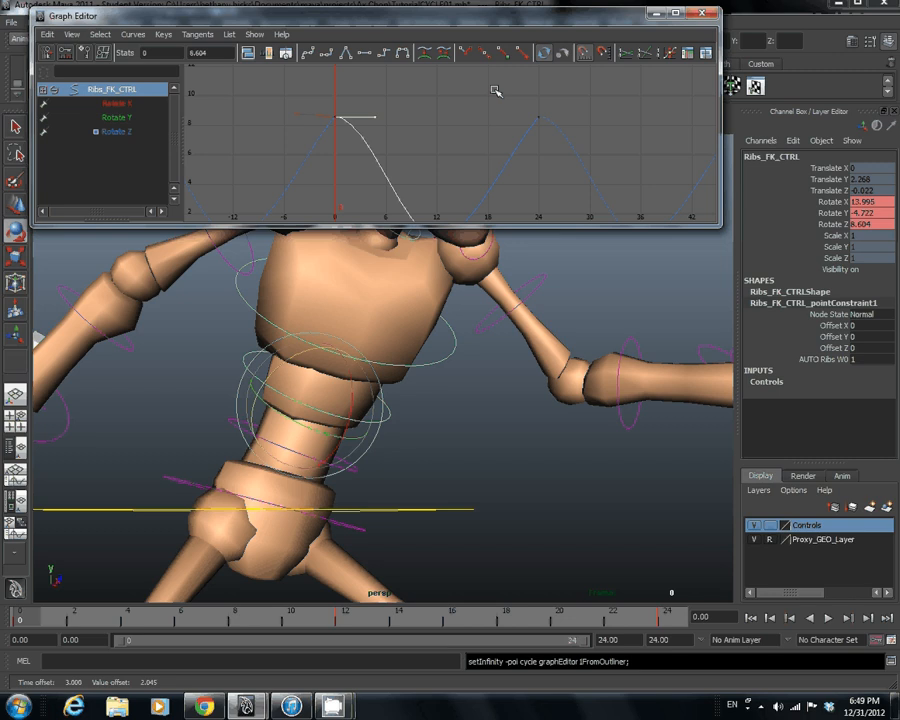
click(537, 118)
middle_drag(505, 125, 479, 106)
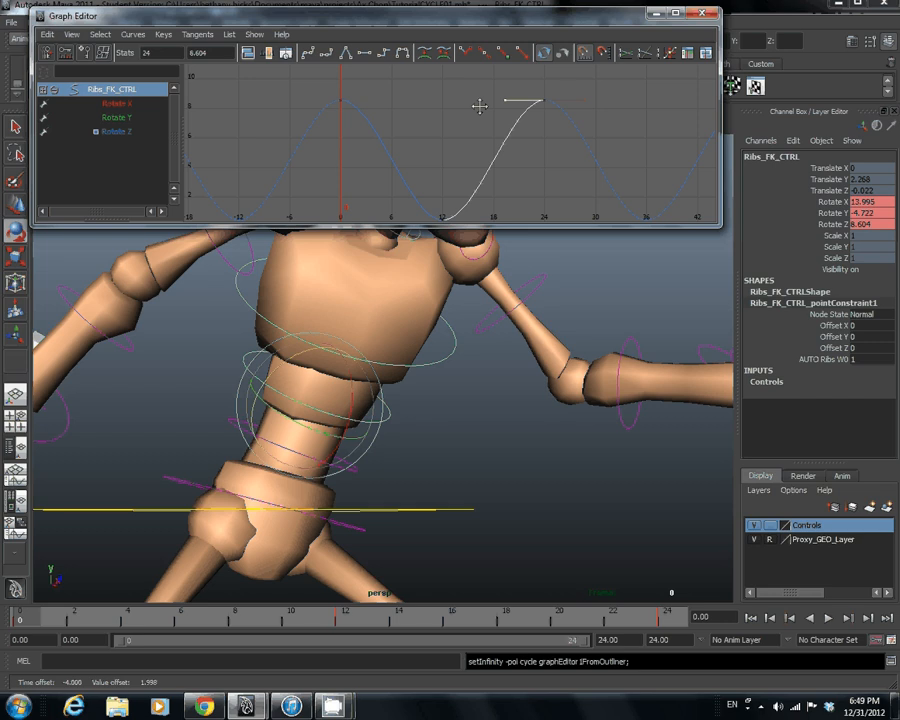
Level the ribs' Rotate X curve tangents at the frame 0 and frame 24 keys
key(a)
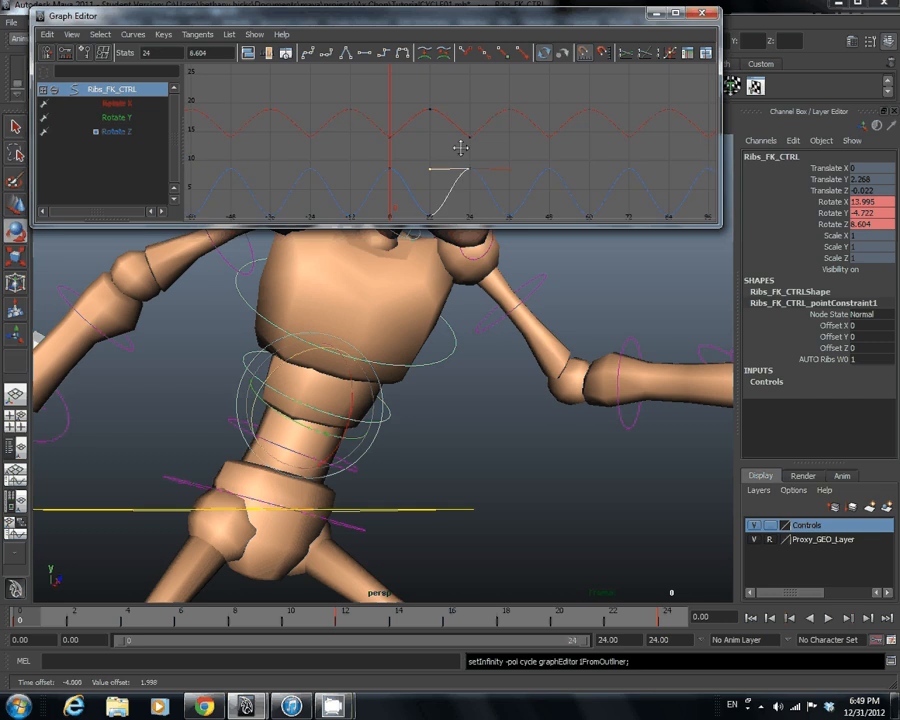
click(389, 135)
key(f)
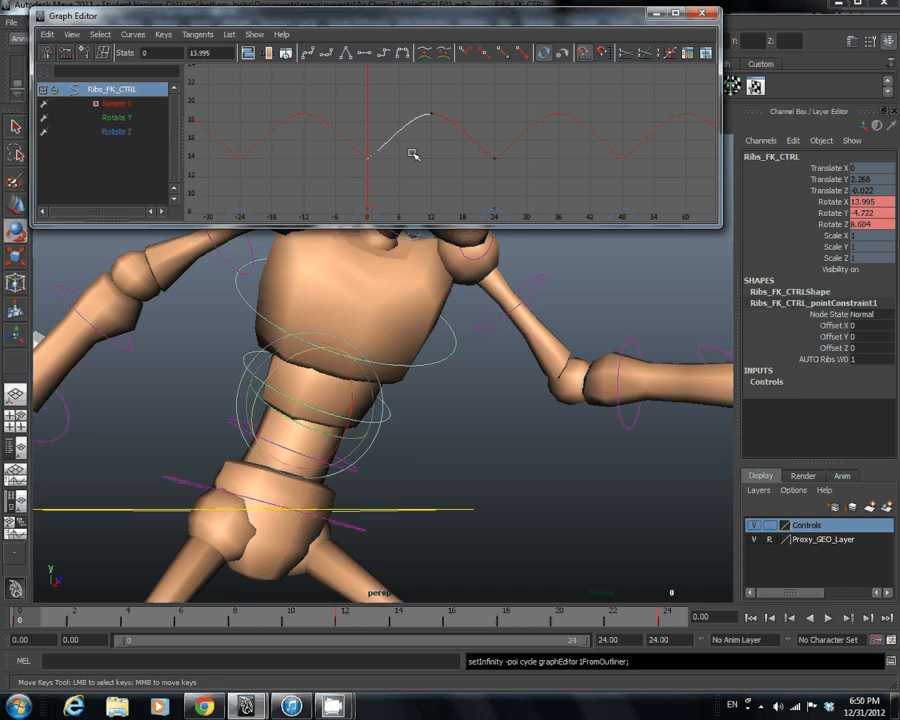
middle_drag(412, 154, 416, 156)
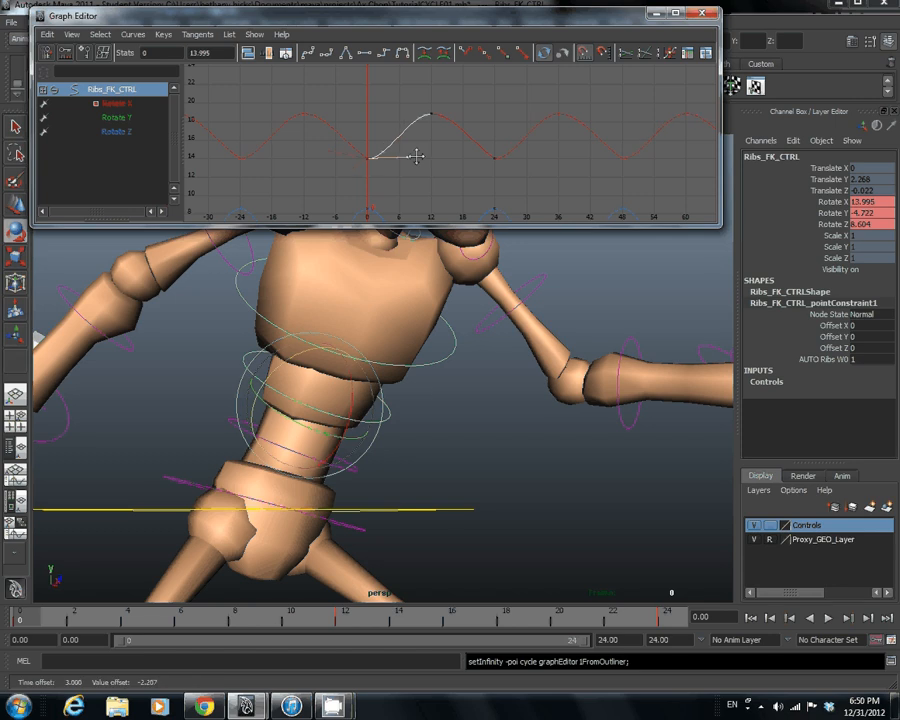
click(494, 157)
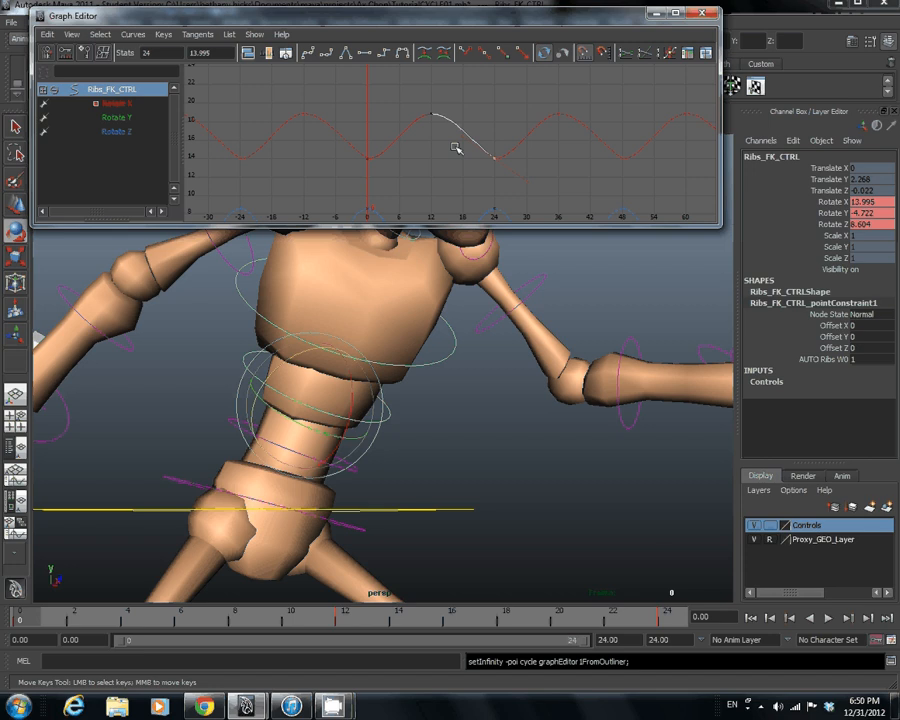
mouse_move(455, 148)
middle_down()
mouse_move(455, 161)
mouse_move(455, 127)
middle_up()
scroll(455, 161, down, 4)
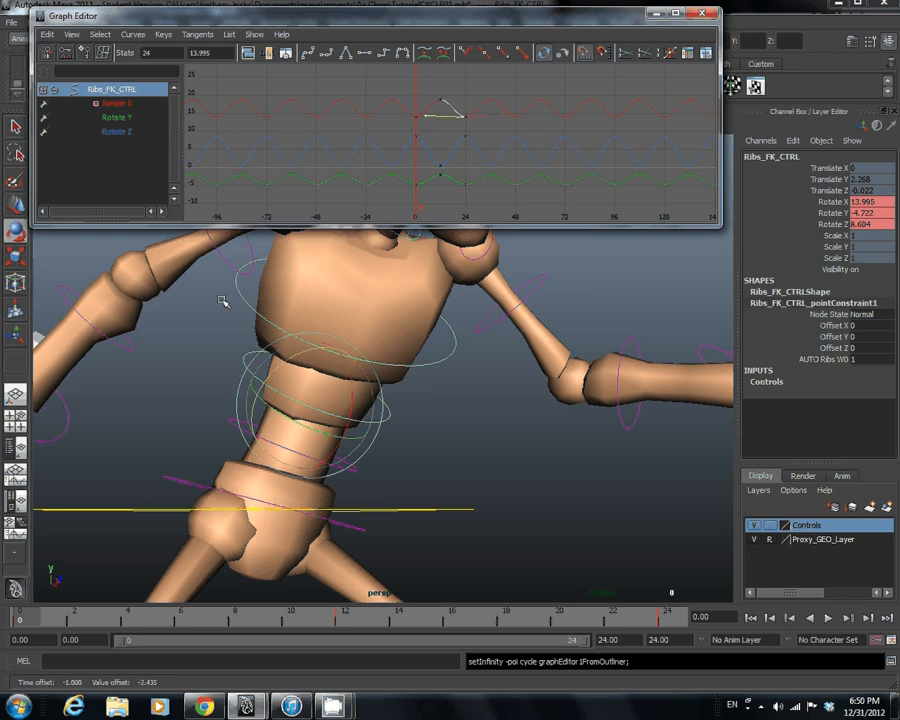
Select the chest control and set both pre and post infinity of all its rotation curves to Cycle
click(236, 299)
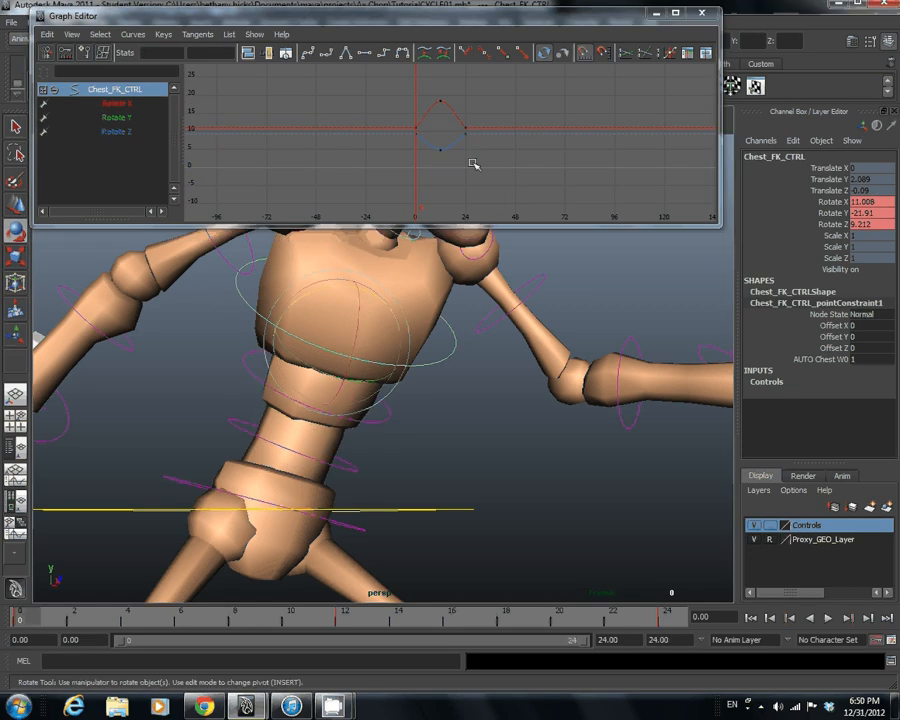
scroll(474, 164, down, 4)
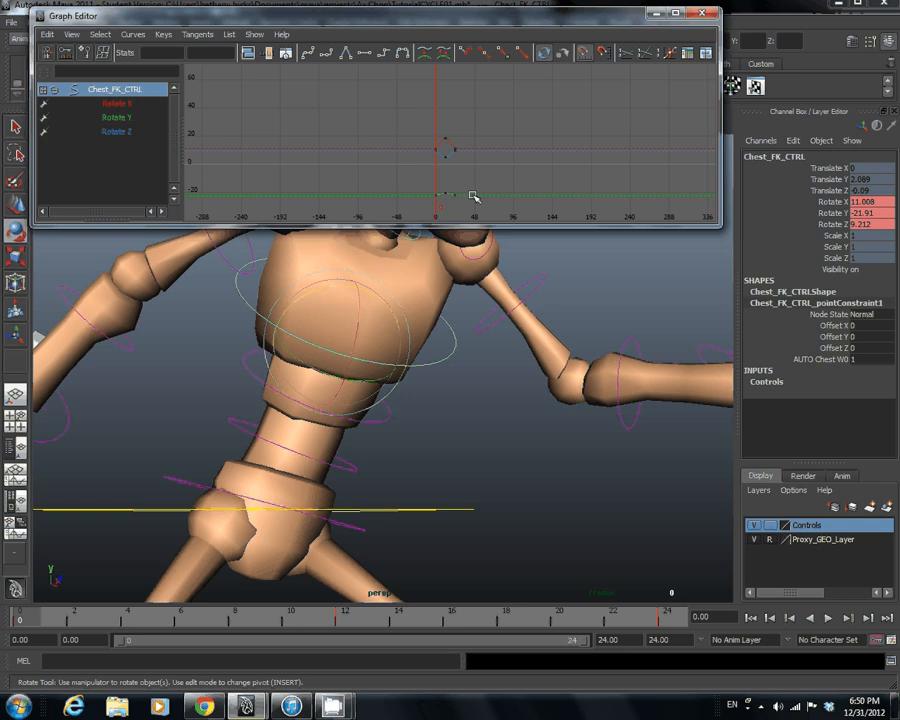
scroll(448, 190, up, 6)
scroll(415, 172, down, 4)
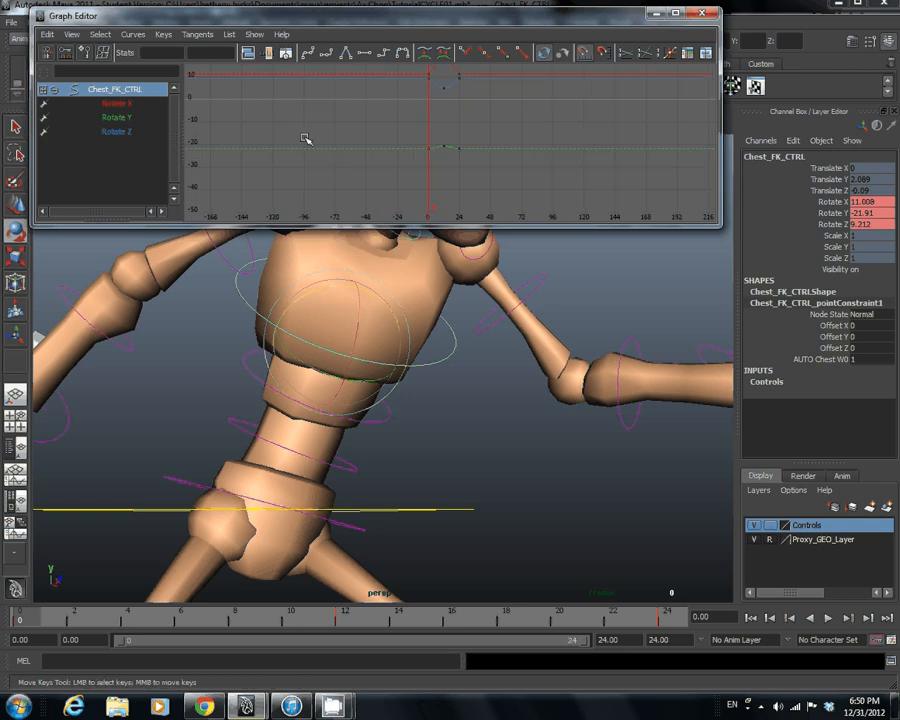
key(f)
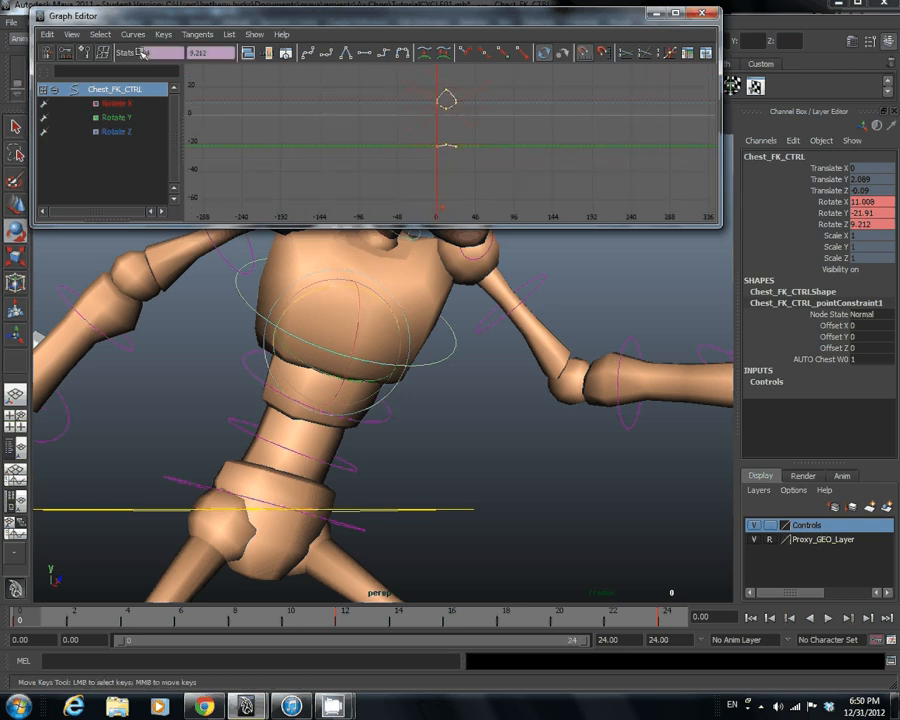
click(133, 34)
mouse_move(175, 62)
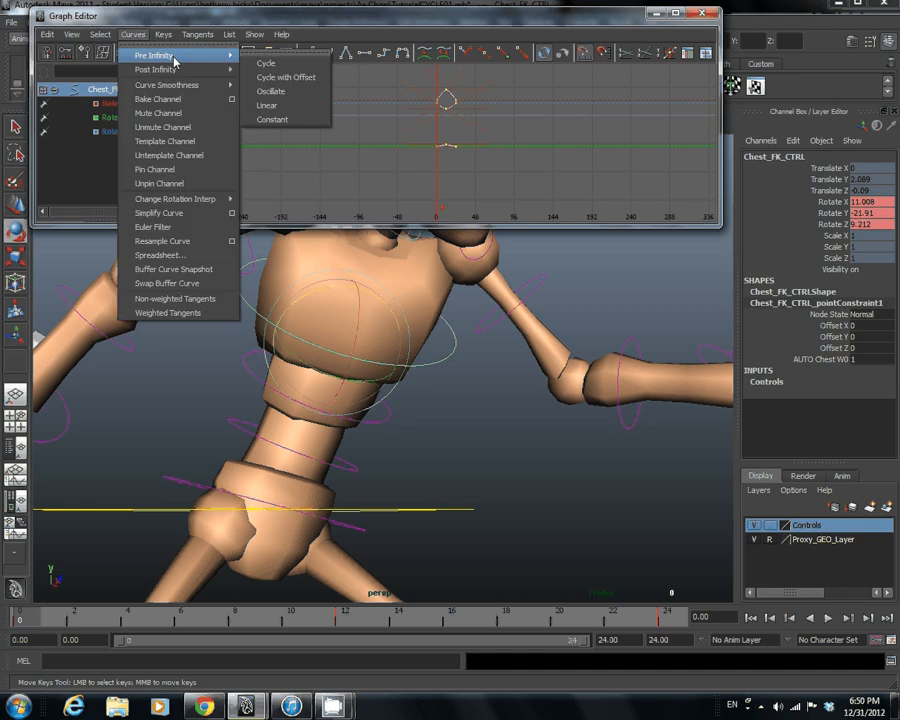
click(266, 63)
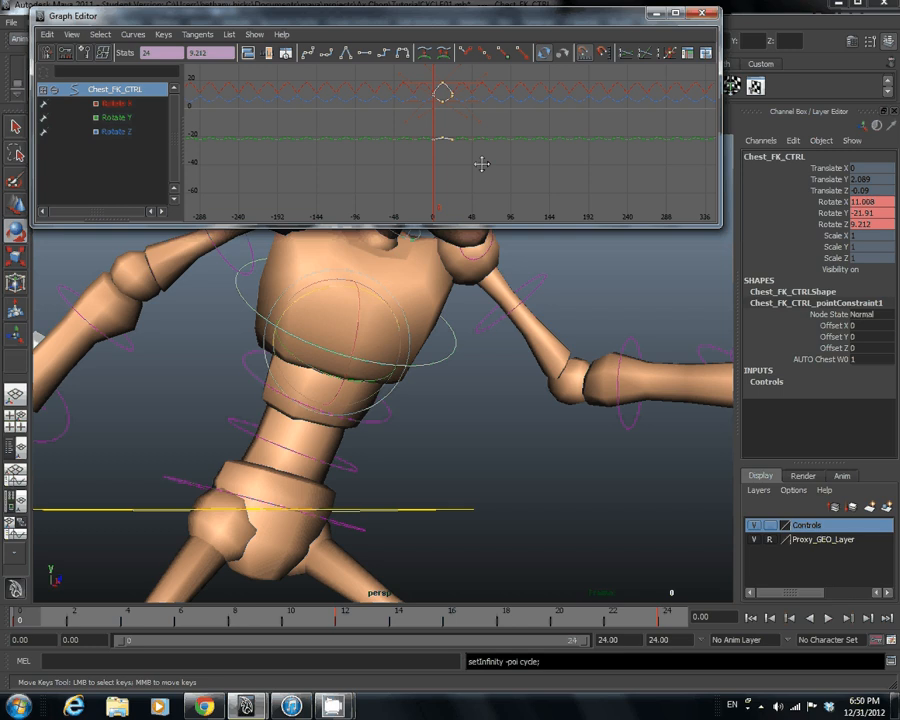
Flatten the outgoing tangent at frame 0 and the incoming tangent at frame 24 on the chest's Rotate Z curve
key(f)
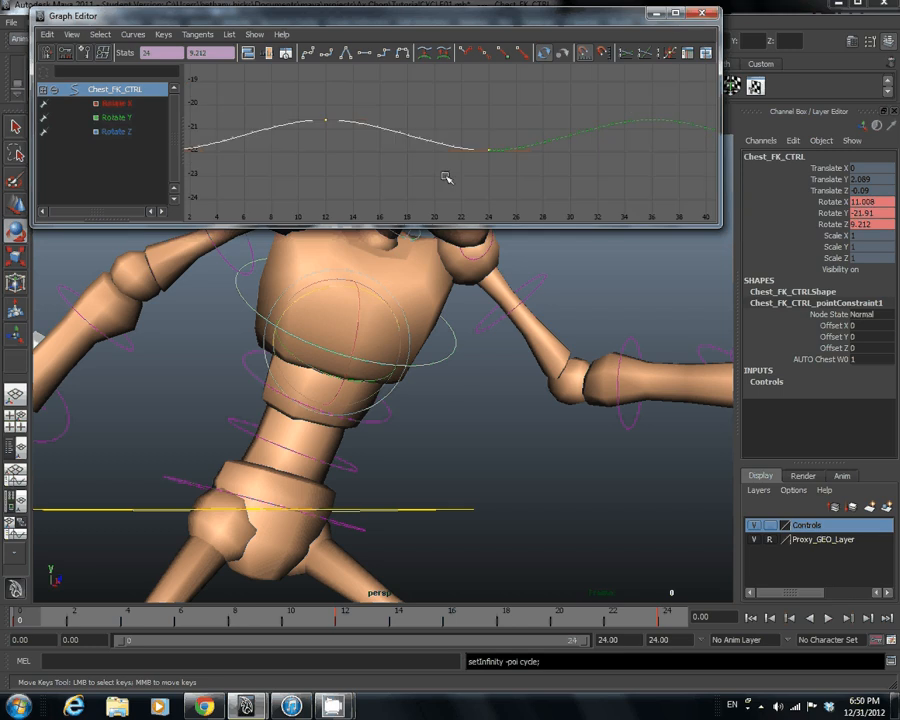
alt+right_drag(446, 177, 437, 165)
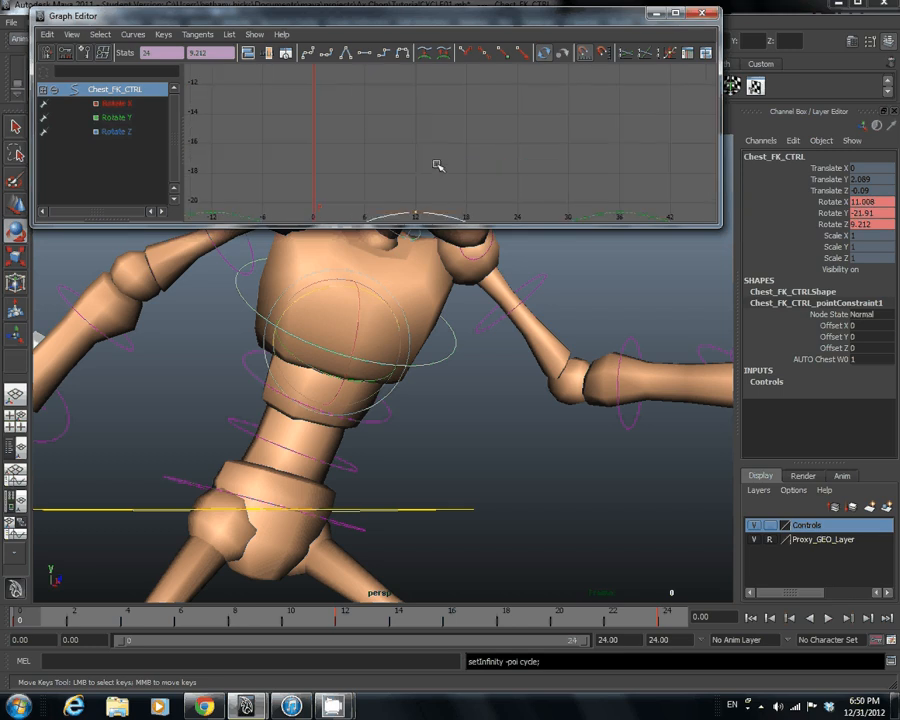
key(a)
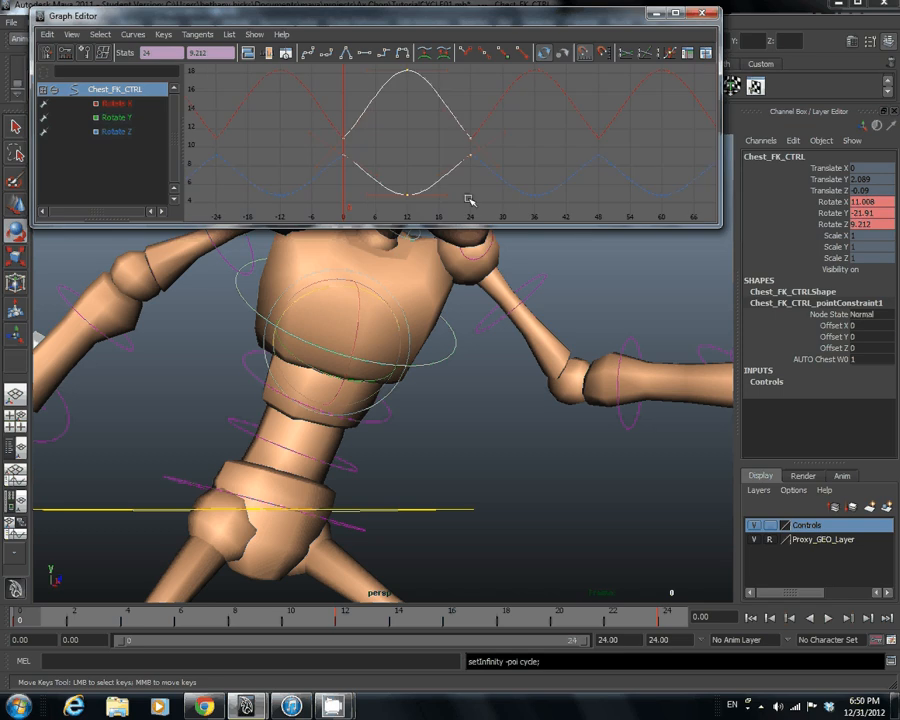
alt+right_drag(469, 200, 439, 164)
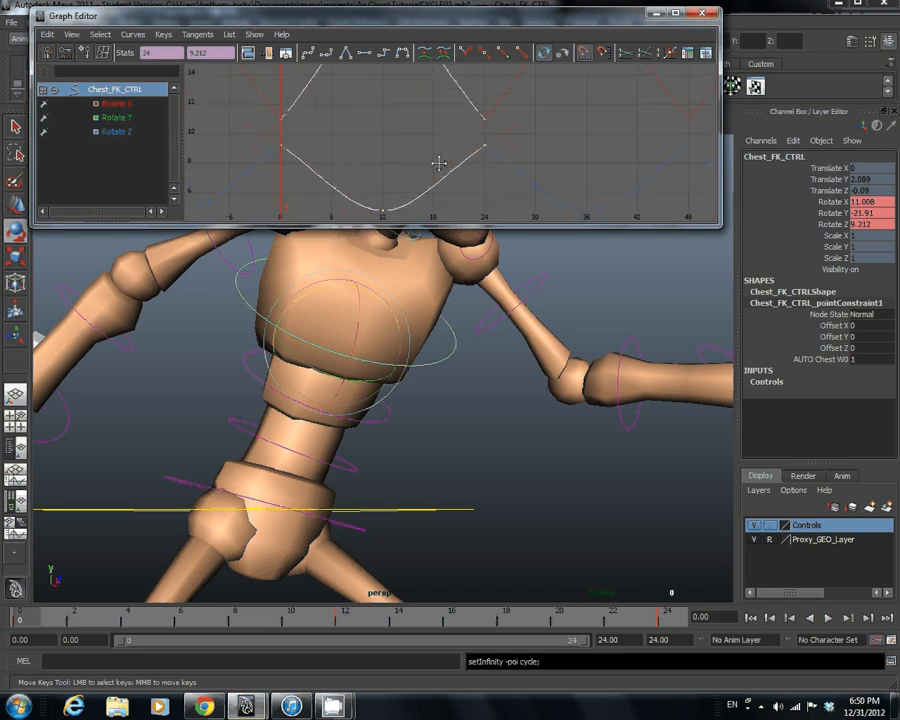
drag(299, 148, 329, 184)
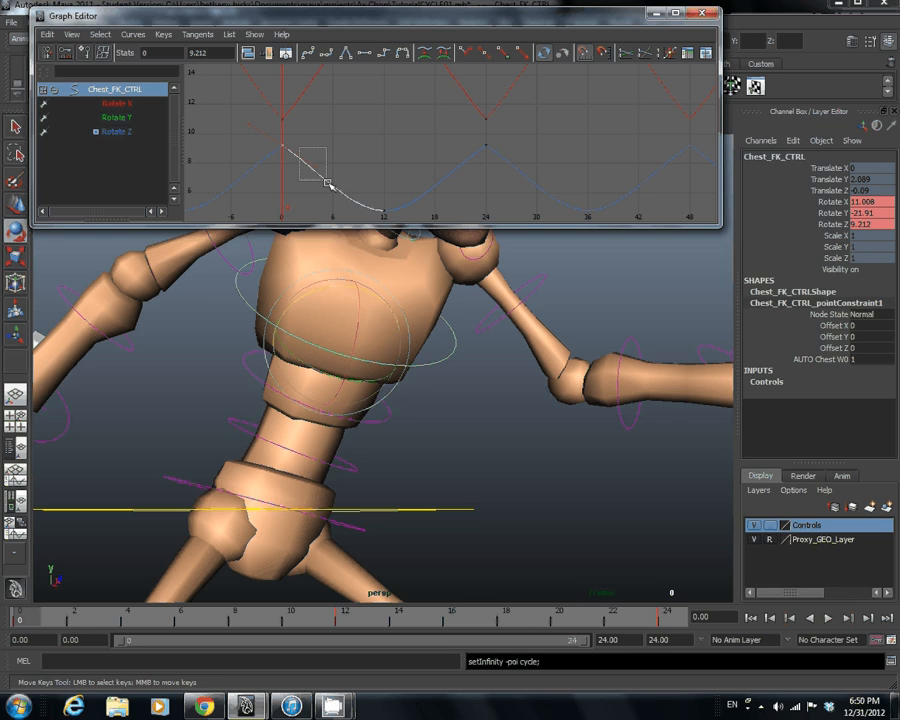
drag(329, 184, 329, 184)
middle_drag(329, 184, 341, 144)
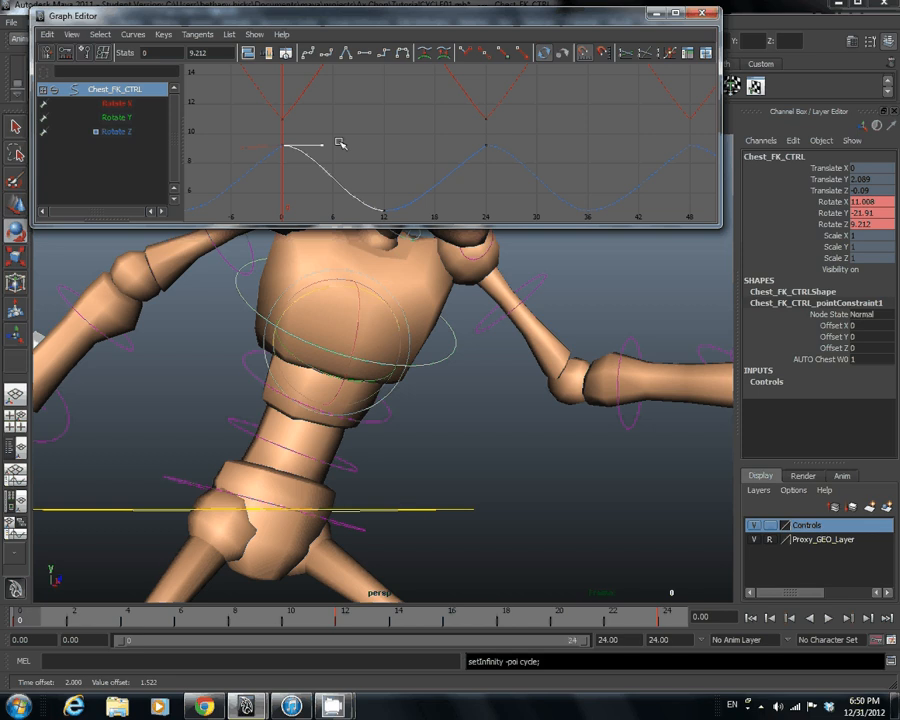
click(453, 169)
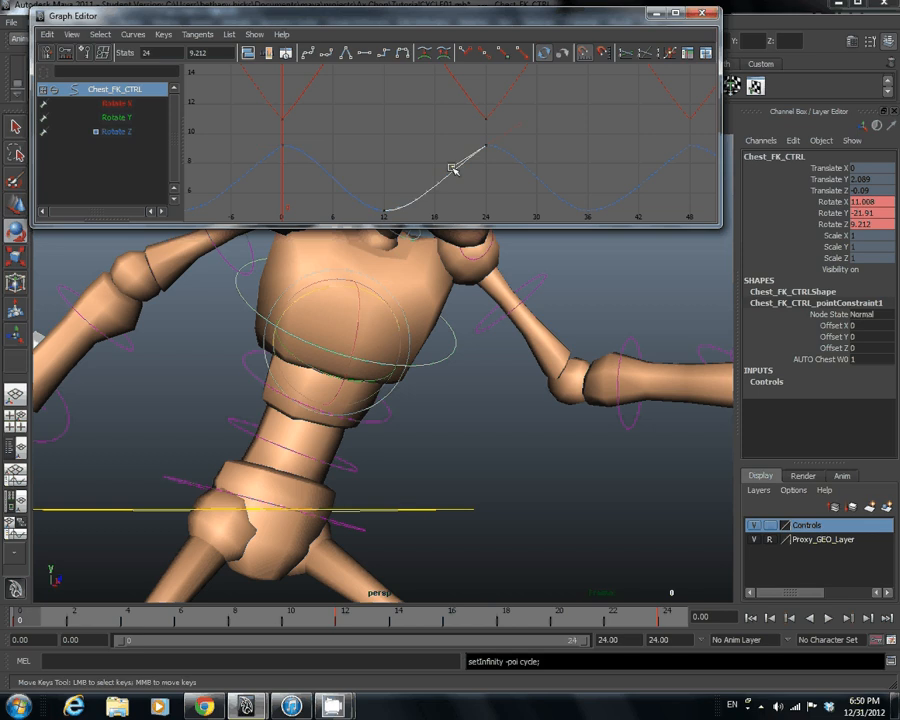
mouse_move(453, 169)
middle_down()
mouse_move(437, 148)
mouse_move(456, 173)
middle_up()
Level the chest's Rotate X curve tangents at the frame 0 and frame 24 keys for a smooth loop
click(334, 119)
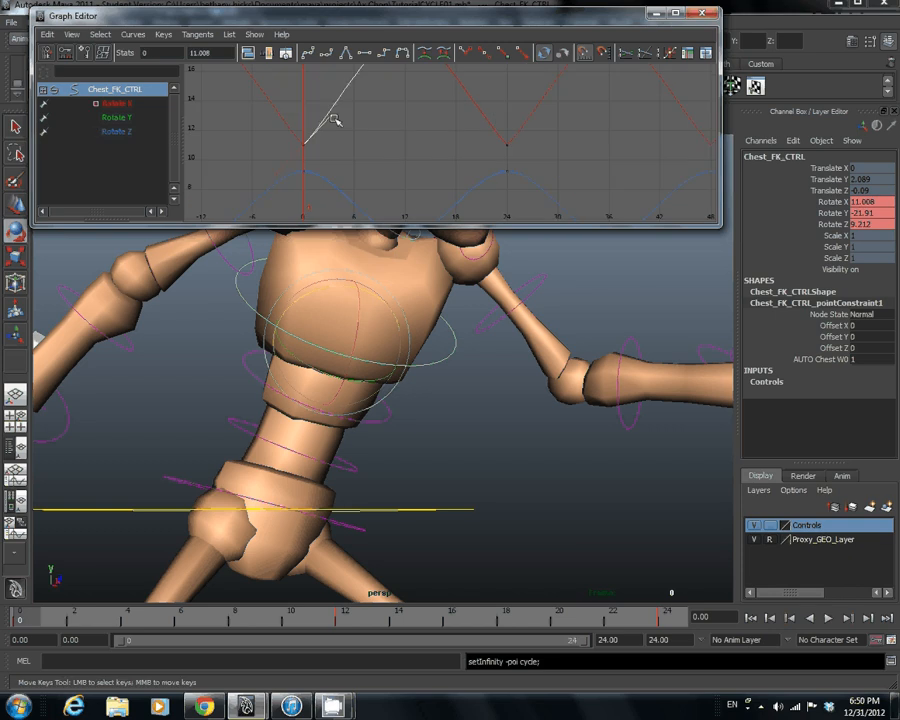
middle_drag(334, 119, 348, 145)
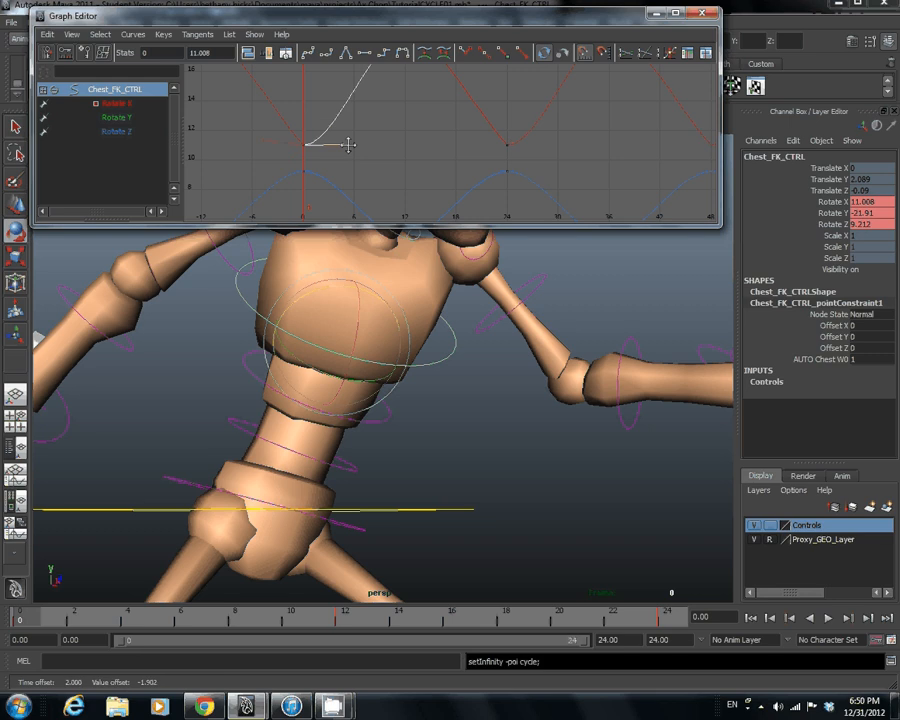
drag(459, 126, 518, 158)
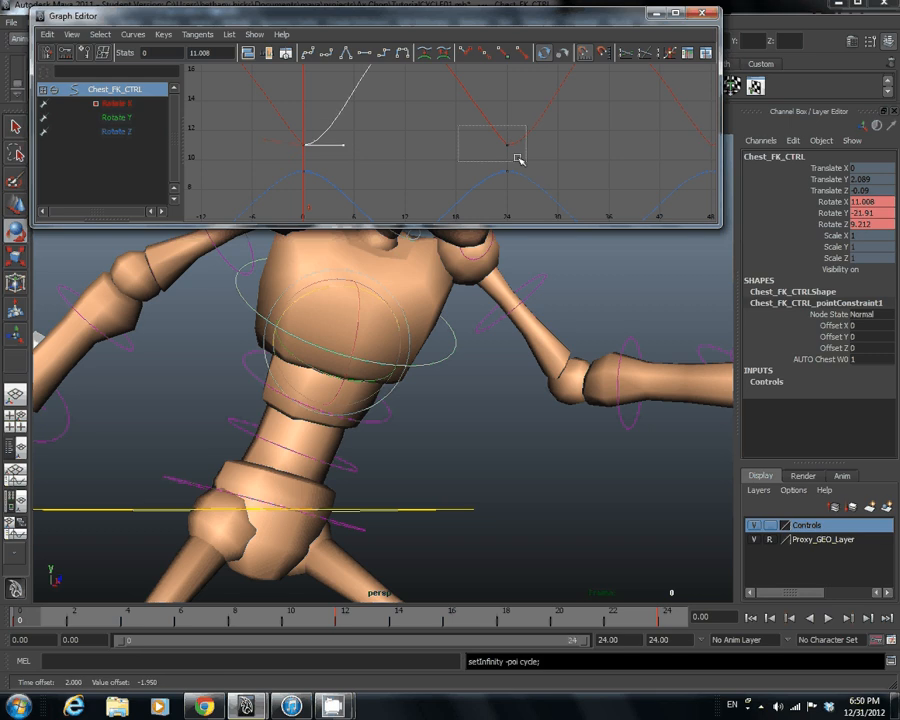
middle_drag(462, 118, 462, 144)
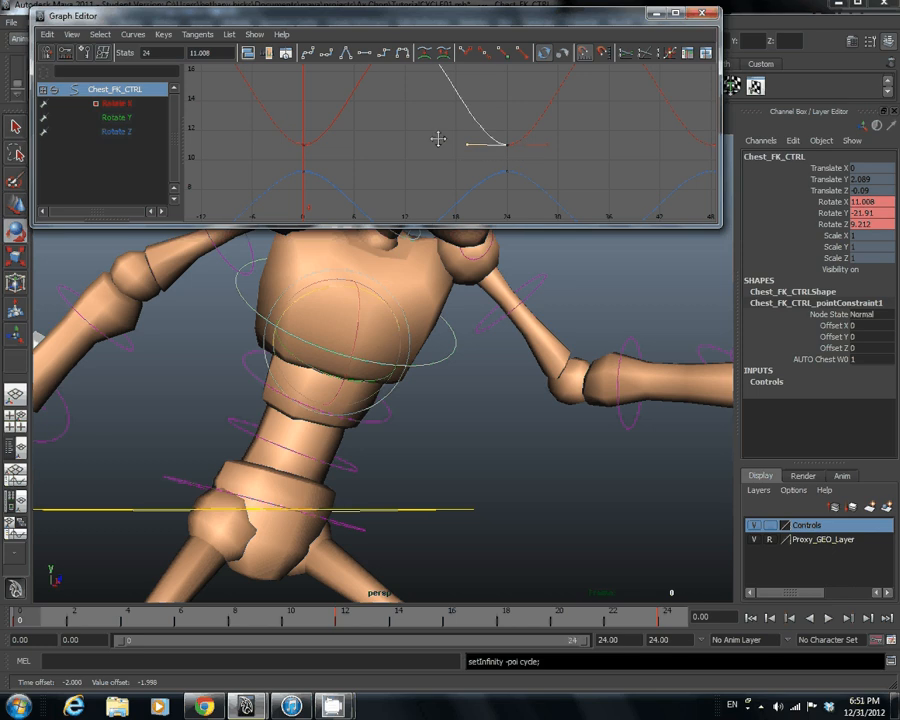
alt+right_drag(438, 139, 478, 150)
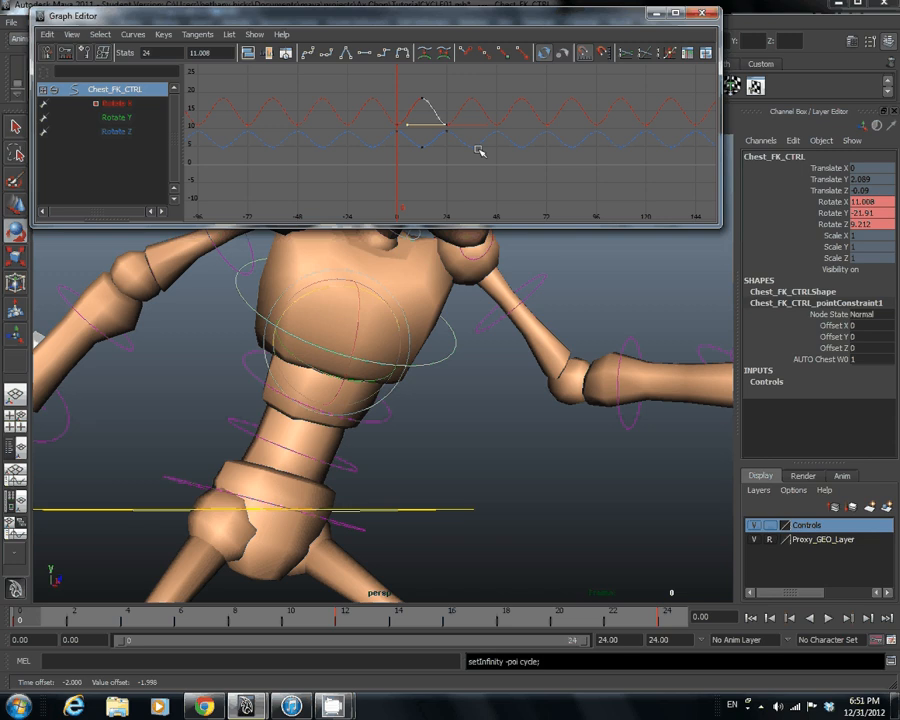
alt+middle_drag(478, 150, 503, 157)
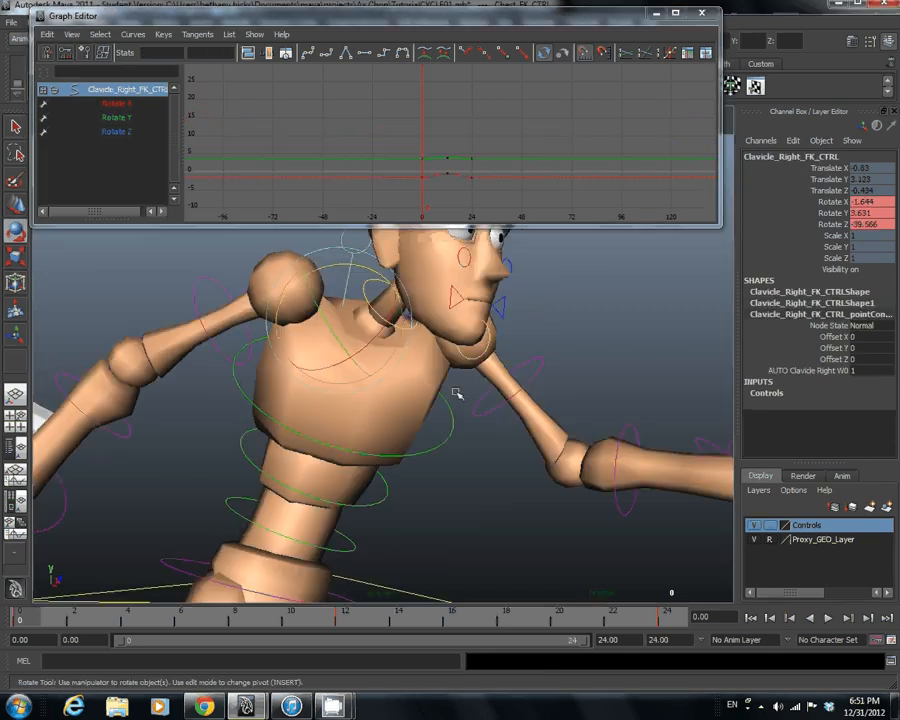
Select both clavicle controls and set the pre and post infinity of all their rotation curves to Cycle
alt+middle_drag(456, 393, 431, 390)
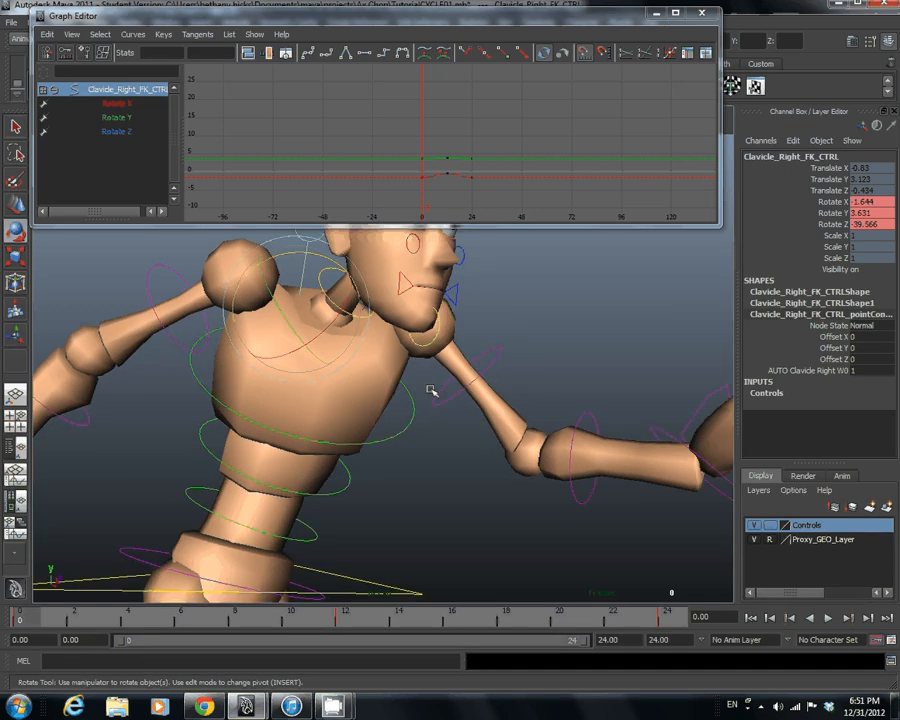
alt+drag(431, 390, 314, 363)
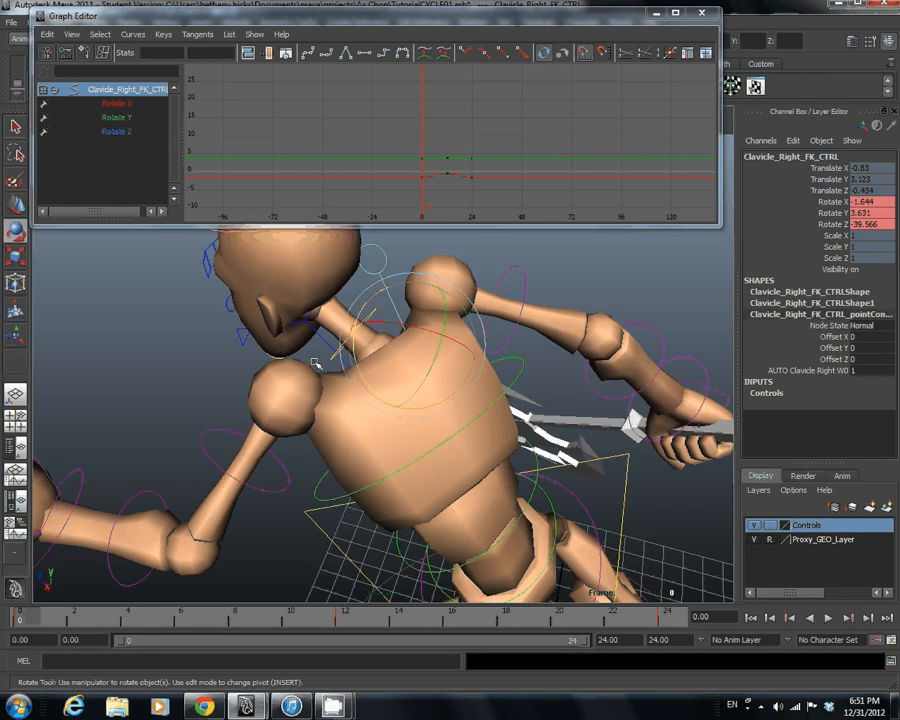
shift+click(316, 363)
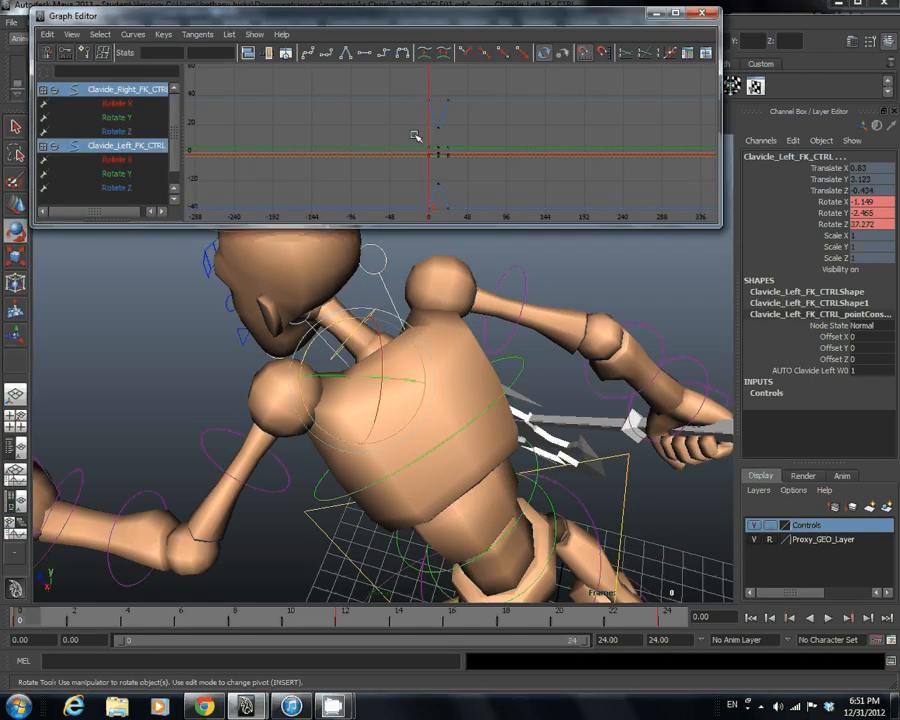
mouse_move(415, 136)
alt+right_down()
mouse_move(472, 167)
mouse_move(420, 137)
alt+right_up()
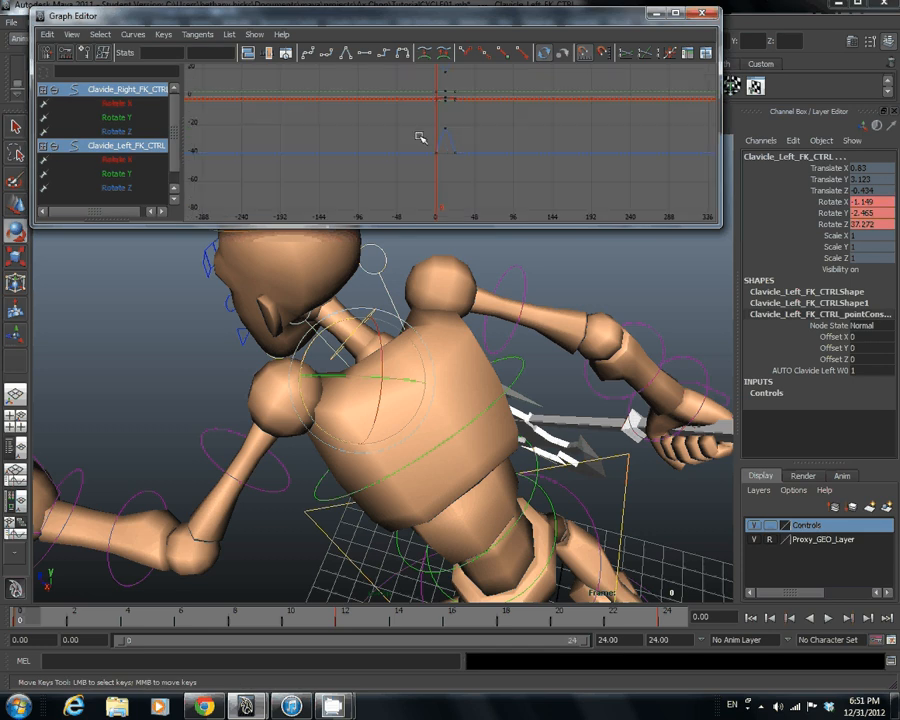
click(133, 34)
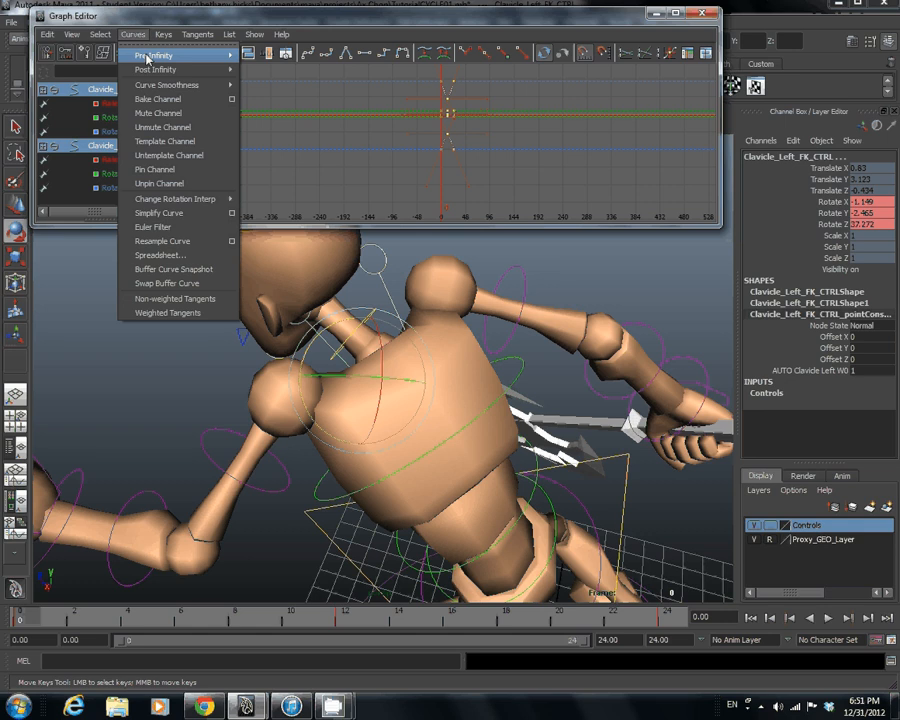
click(265, 56)
click(133, 34)
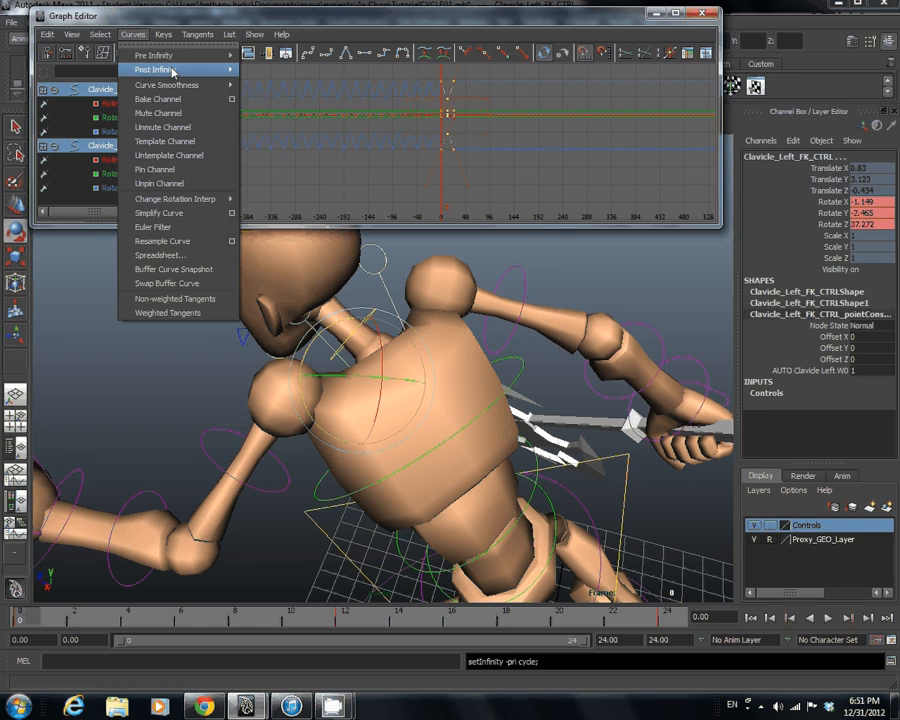
click(265, 70)
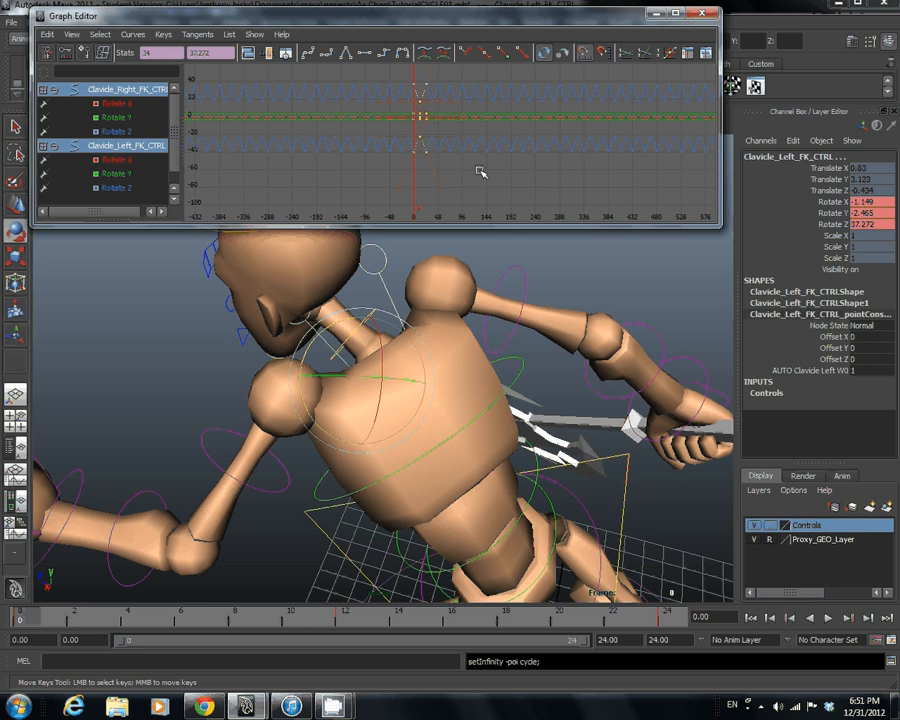
Flatten the outgoing tangent at frame 0 and the incoming tangent at frame 24 on the right clavicle's Rotate Z curve
key(f)
drag(397, 147, 425, 186)
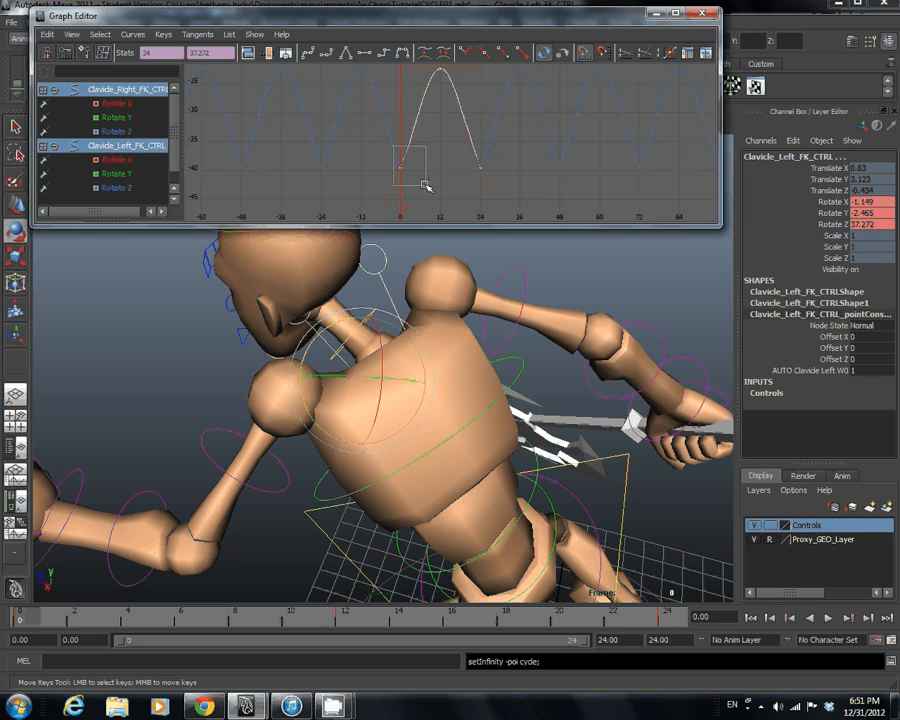
middle_drag(417, 129, 437, 166)
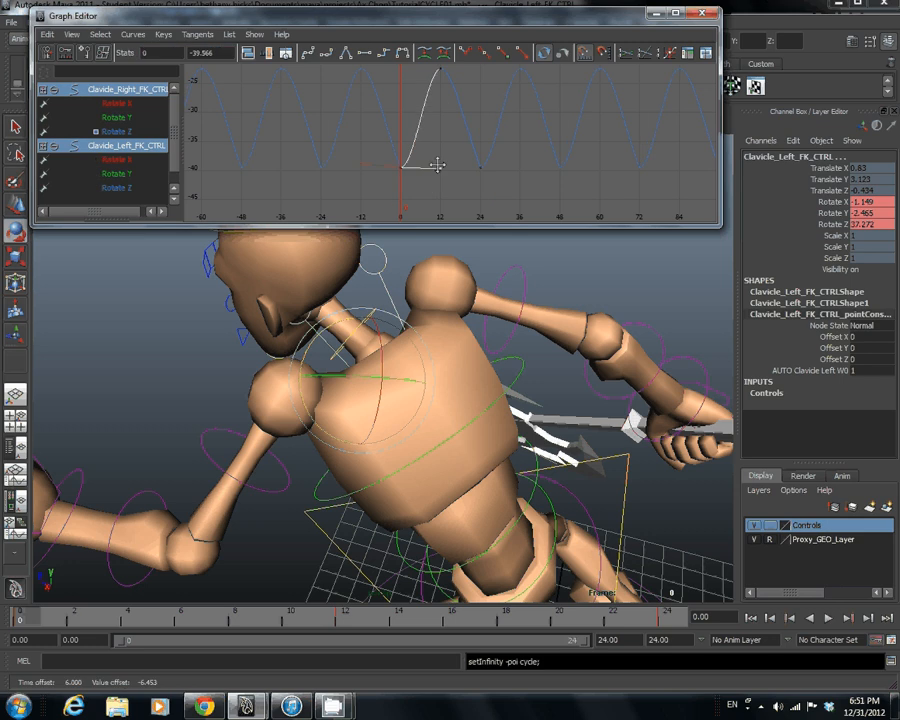
drag(490, 178, 463, 127)
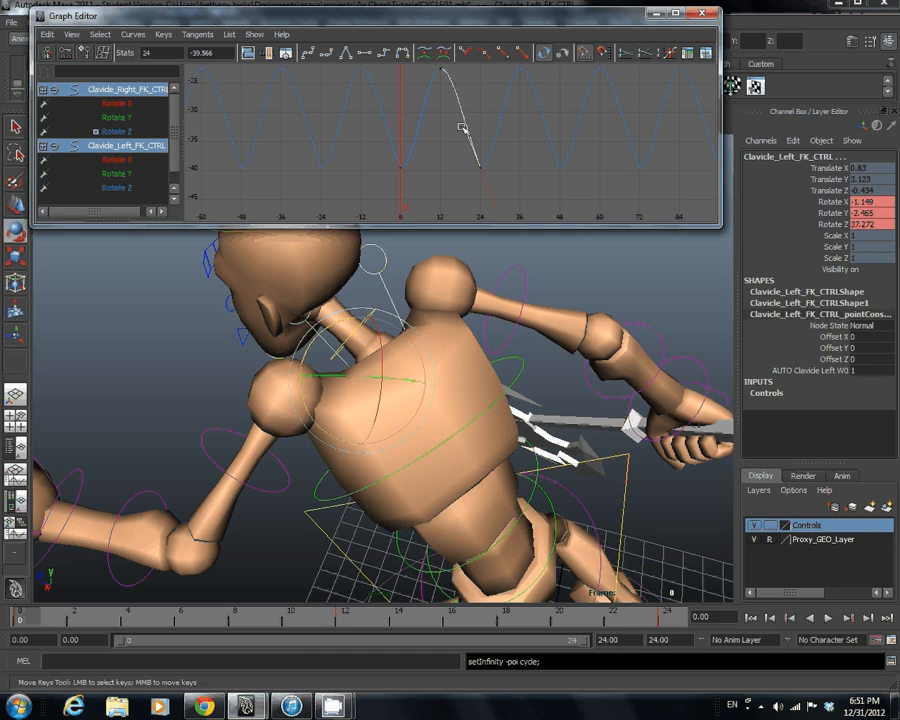
middle_drag(463, 127, 447, 165)
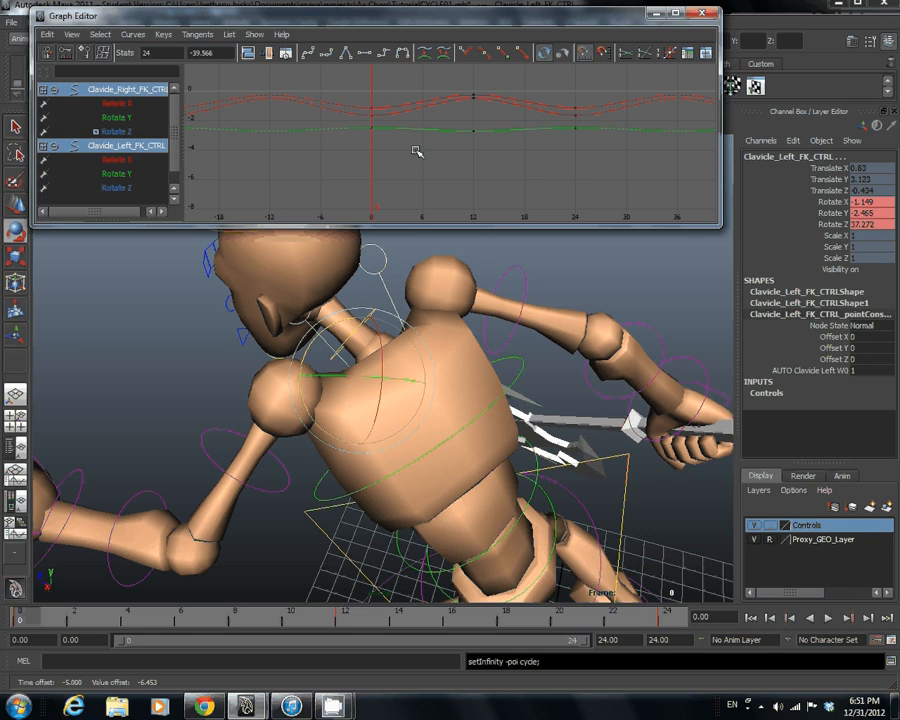
Examine the clavicles' Rotate X and Rotate Y curves for smoothness around the loop point
alt+right_drag(416, 151, 547, 151)
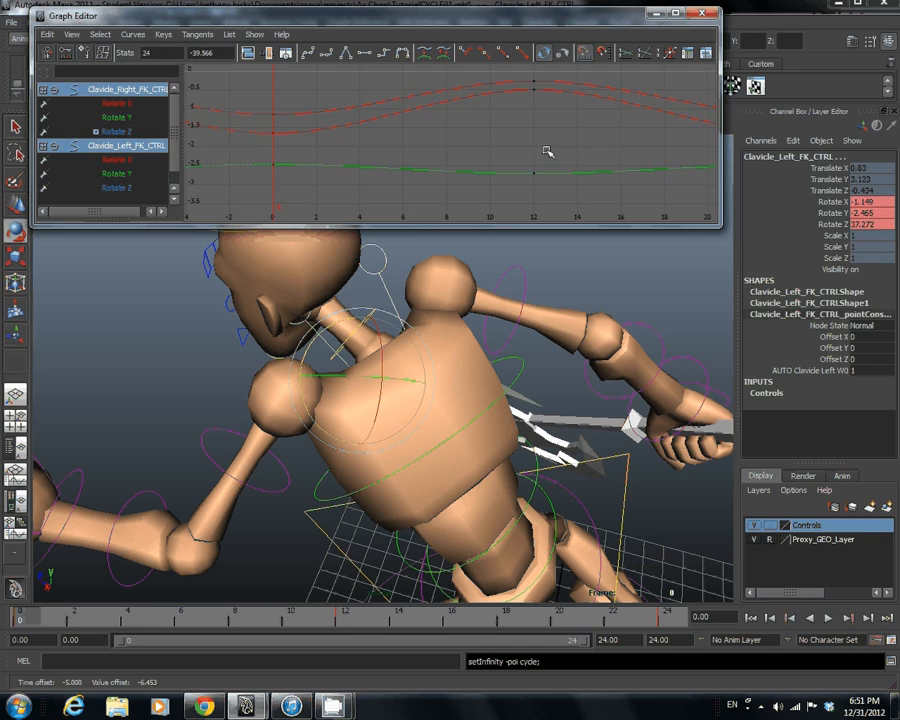
click(355, 145)
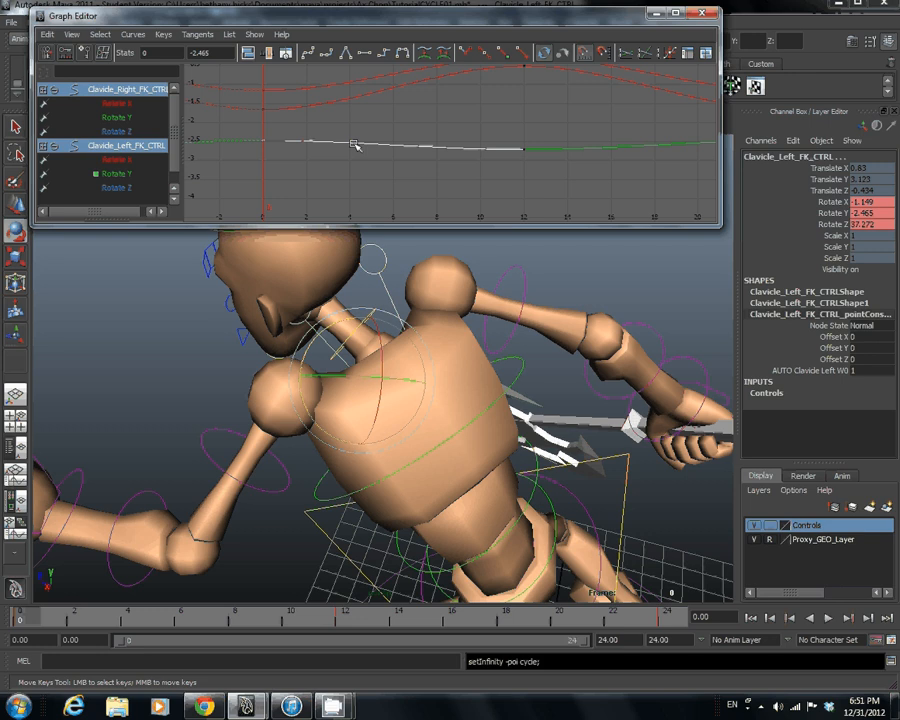
alt+middle_drag(355, 145, 386, 176)
drag(452, 84, 492, 123)
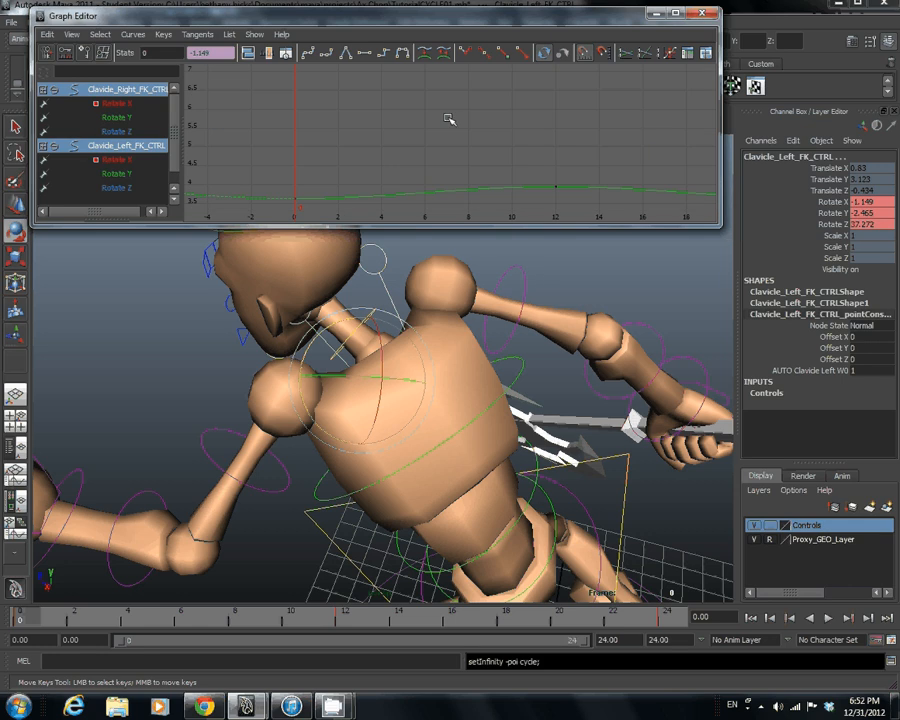
scroll(448, 119, down, 10)
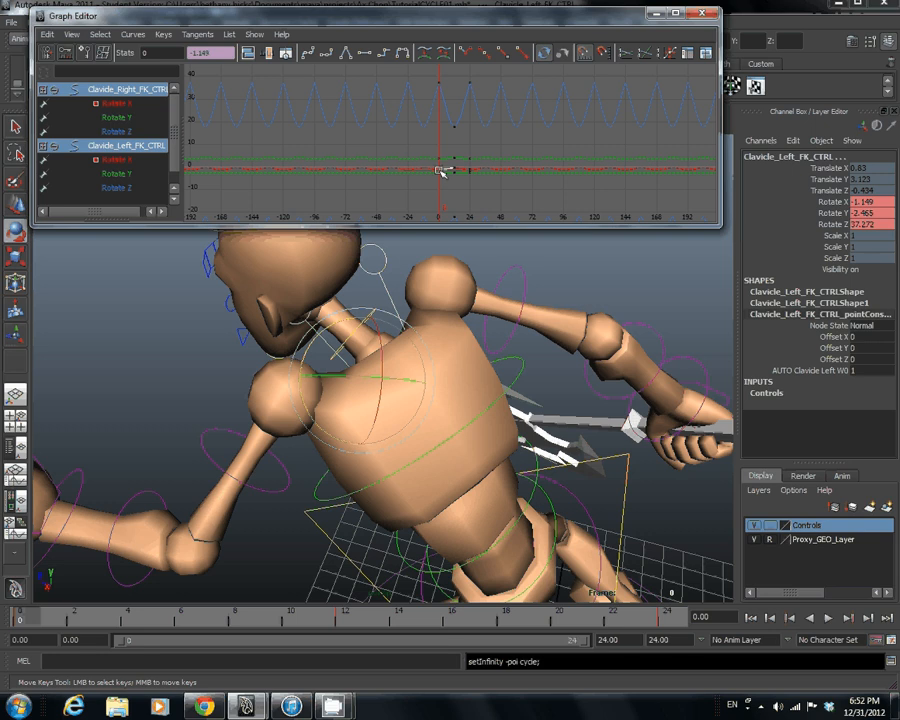
Flatten the outgoing tangent at frame 0 and the incoming tangent at frame 24 on the left clavicle's Rotate Z curve
alt+middle_drag(395, 82, 388, 141)
scroll(388, 141, up, 5)
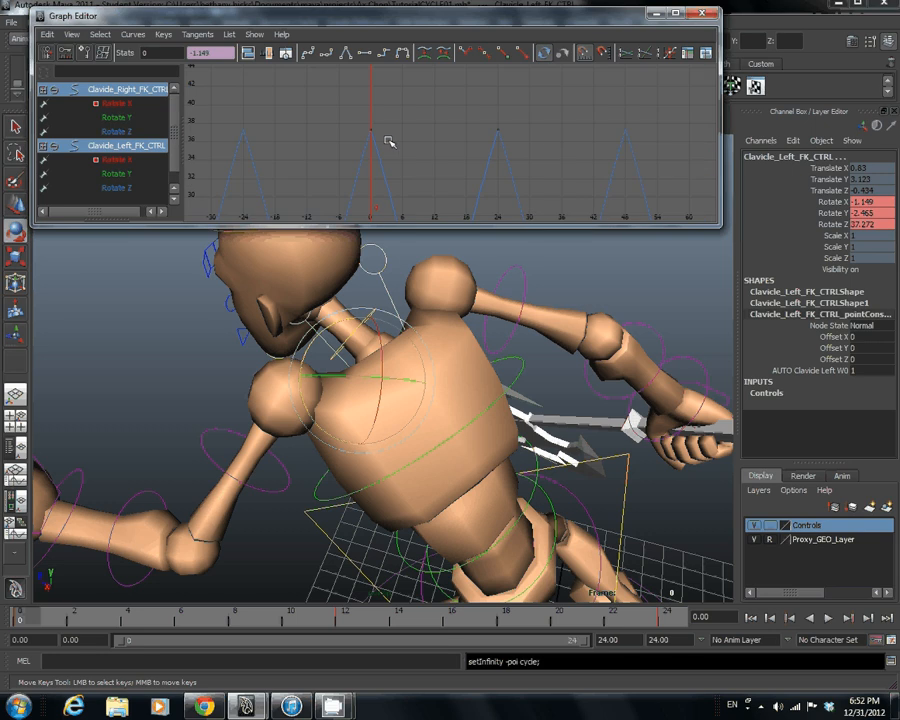
drag(389, 141, 361, 120)
click(384, 170)
middle_drag(384, 170, 416, 130)
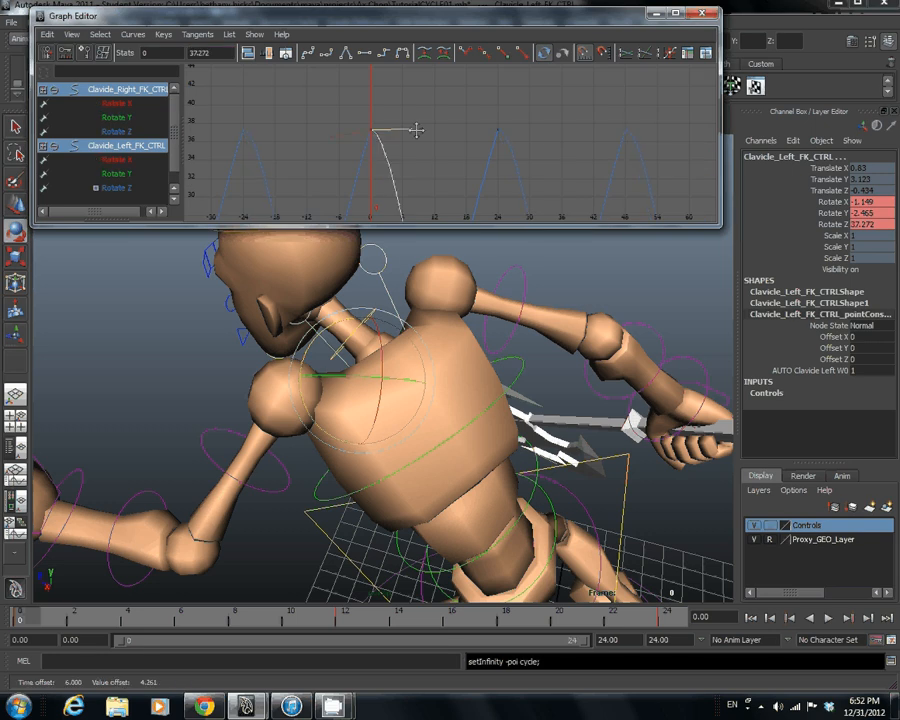
drag(472, 115, 500, 140)
drag(499, 138, 506, 143)
click(486, 168)
middle_drag(486, 168, 450, 128)
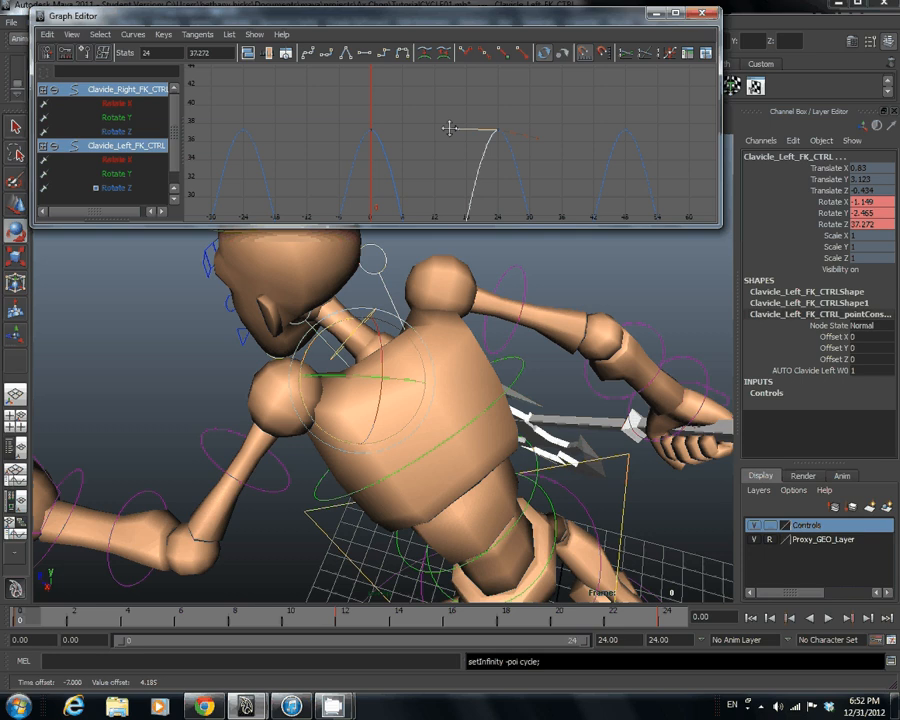
Play back the body-motion cycle with the whole character in view, then stop playback
scroll(450, 128, down, 5)
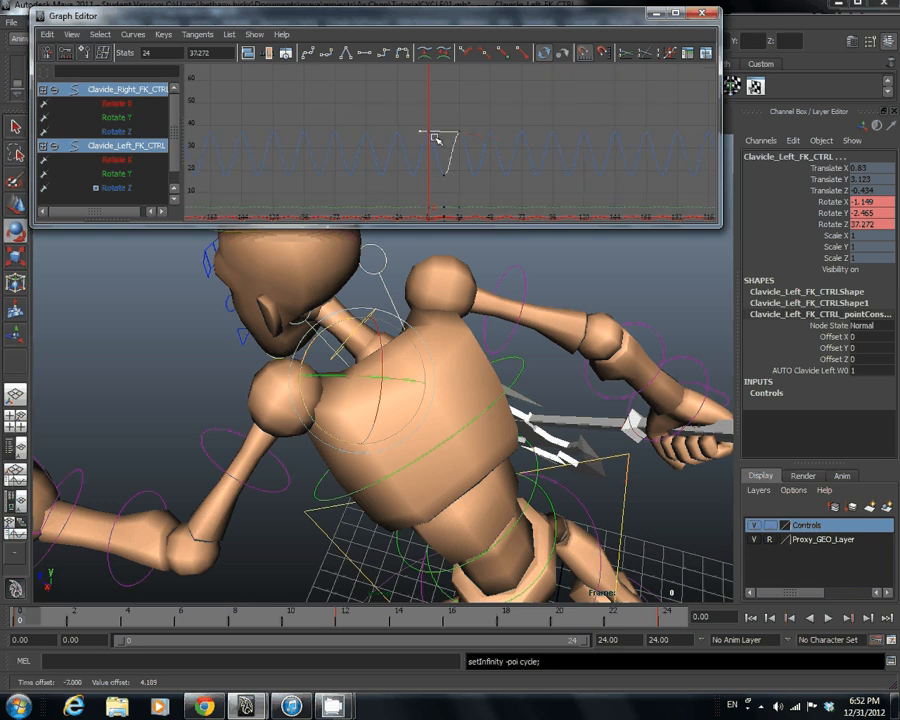
scroll(436, 138, down, 3)
alt+drag(306, 404, 461, 457)
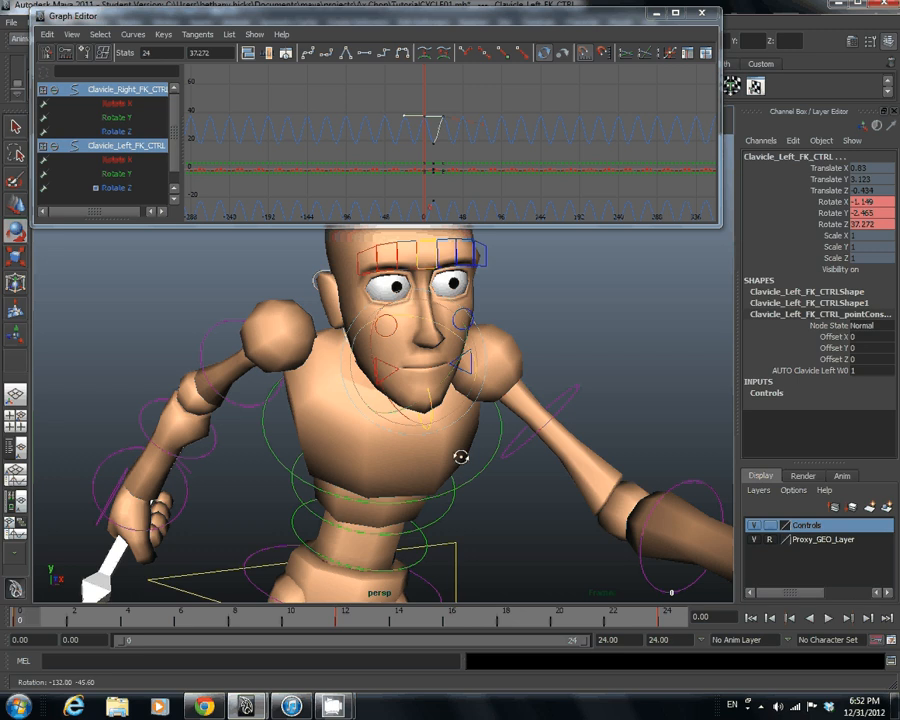
scroll(408, 413, down, 5)
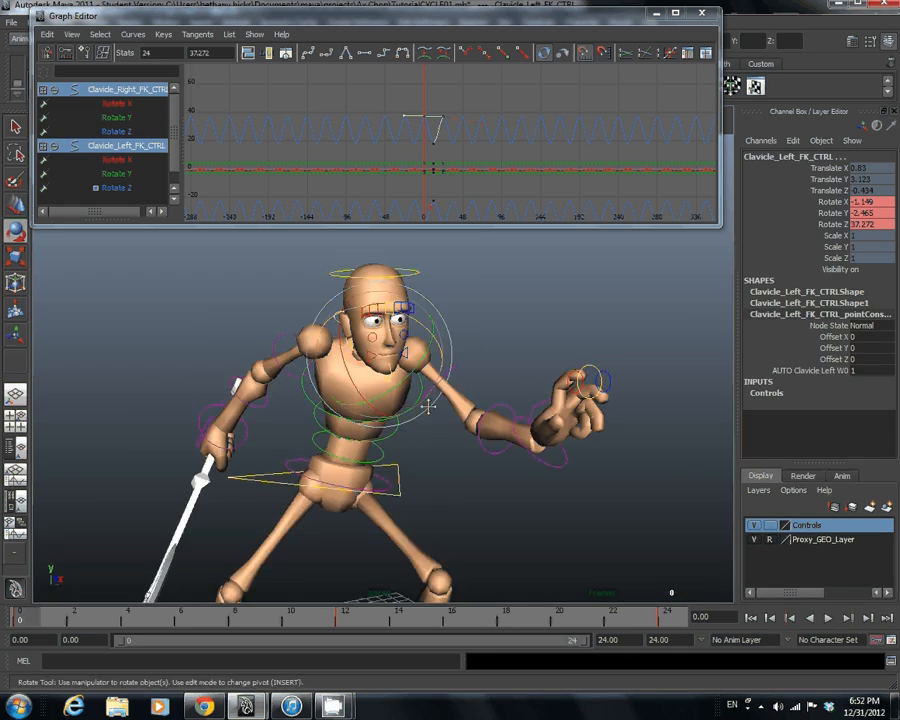
alt+drag(427, 406, 398, 393)
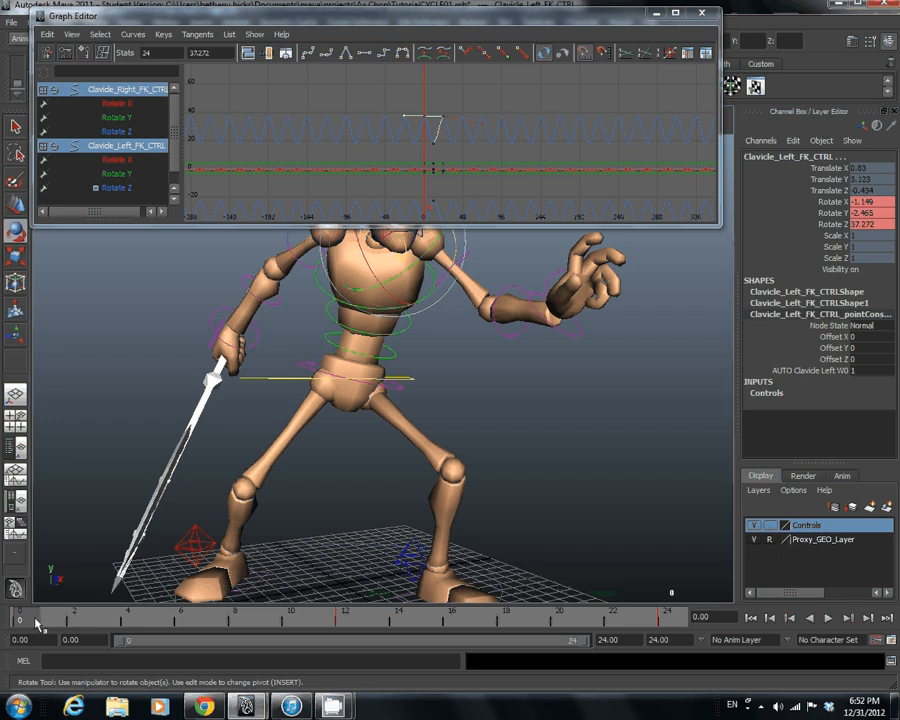
key(alt+v)
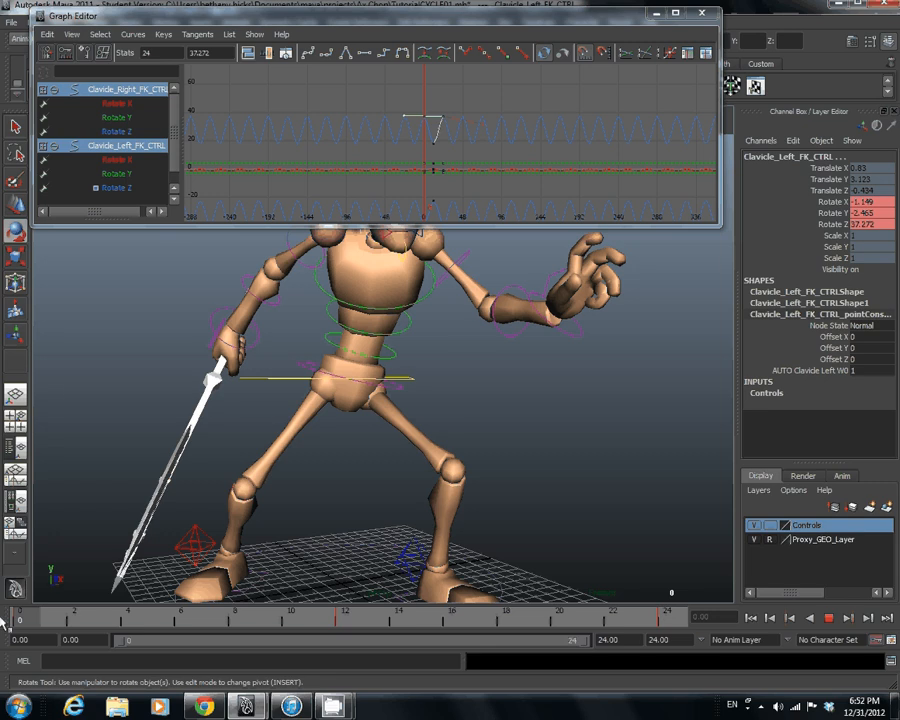
key(alt+v)
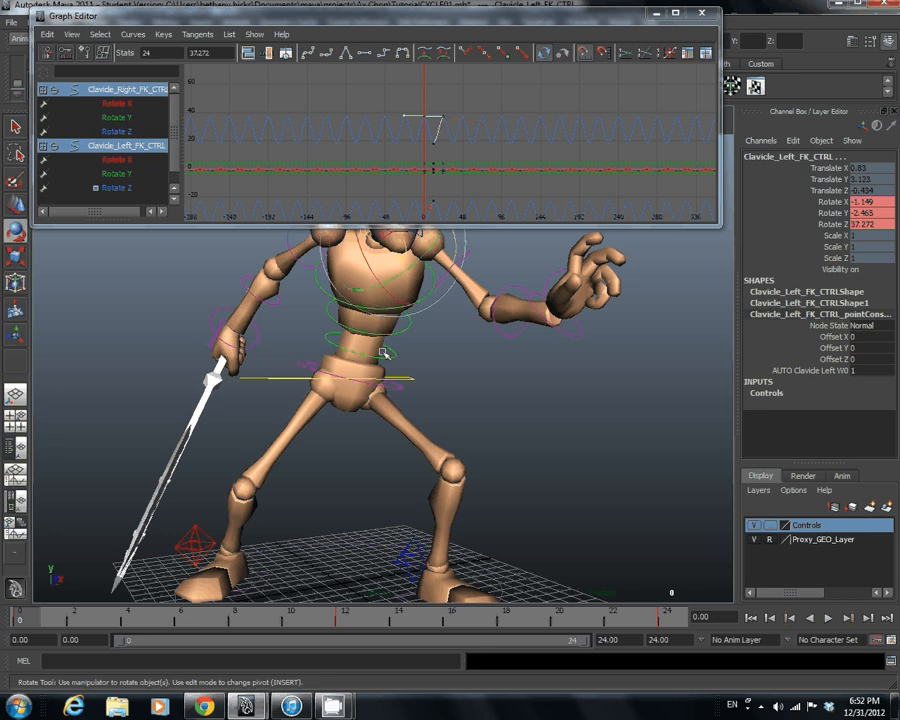
Select the hip control and examine its cycled rotation curves
alt+middle_drag(383, 353, 422, 398)
alt+drag(422, 398, 255, 571)
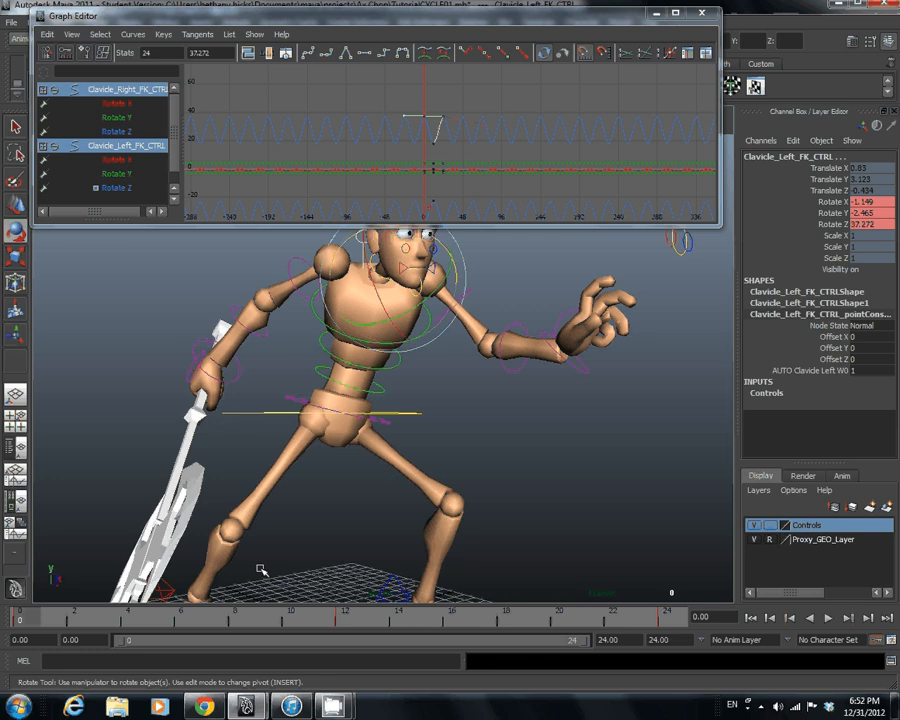
click(291, 393)
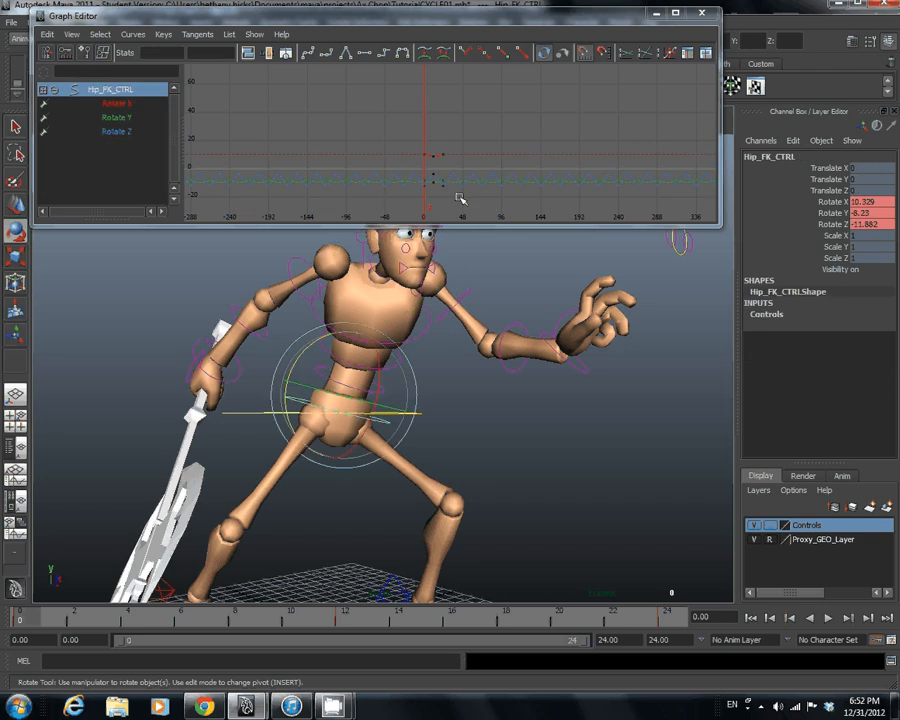
scroll(459, 198, up, 3)
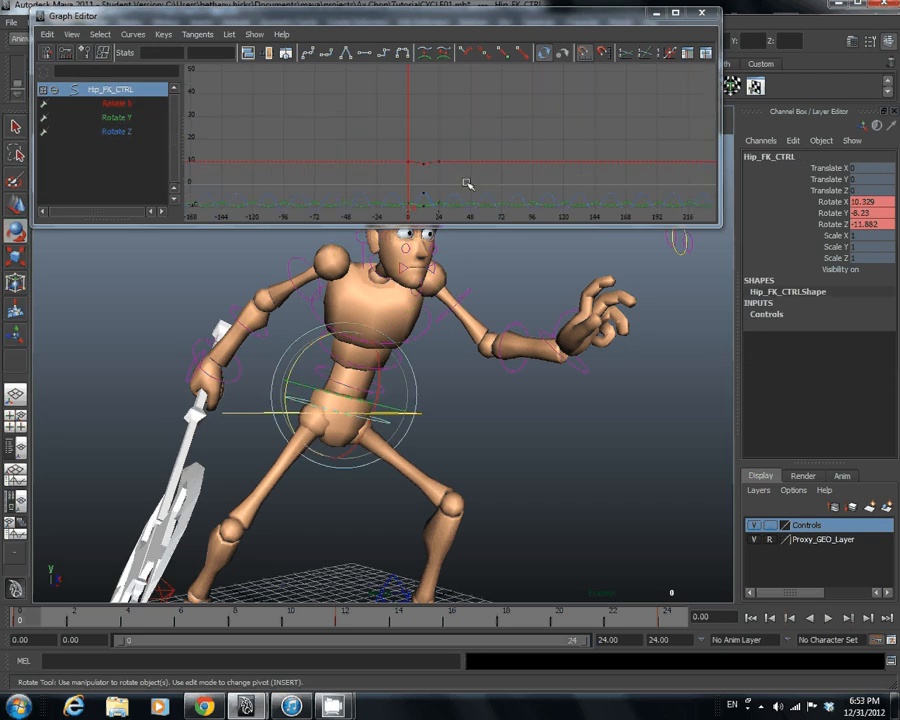
scroll(467, 184, up, 2)
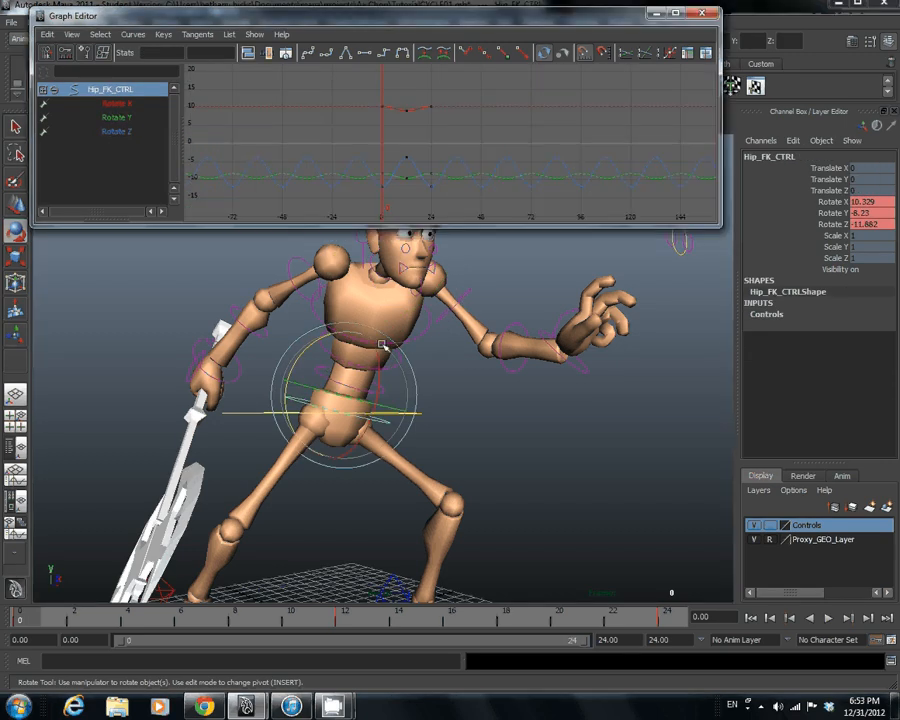
Select the waist control and shift all its rotation keys 2 frames forward in time, keeping their values
drag(297, 366, 323, 370)
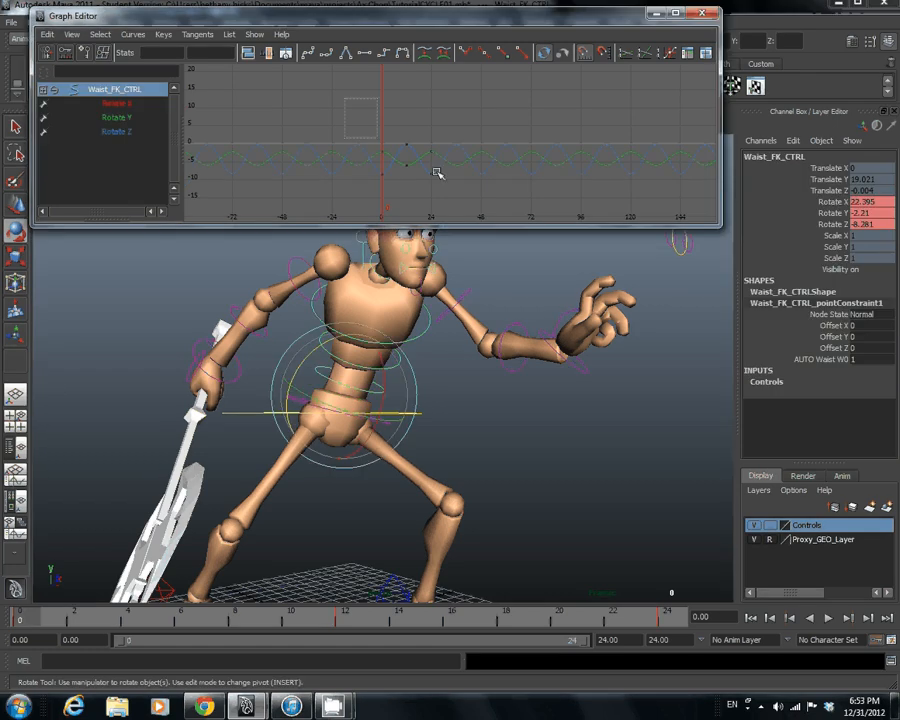
drag(437, 172, 463, 176)
scroll(466, 160, down, 5)
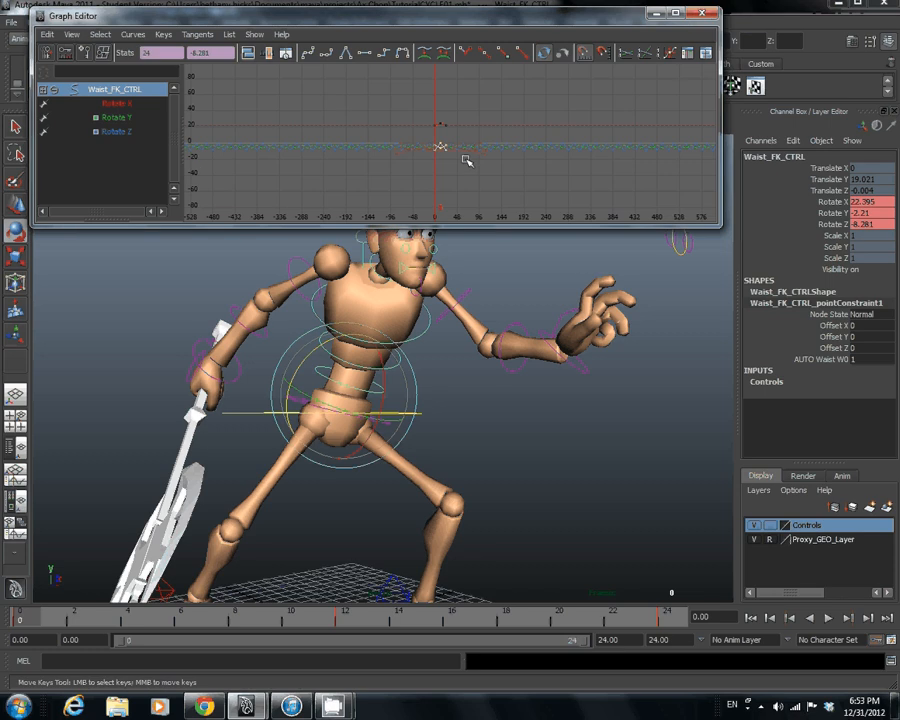
scroll(466, 160, up, 5)
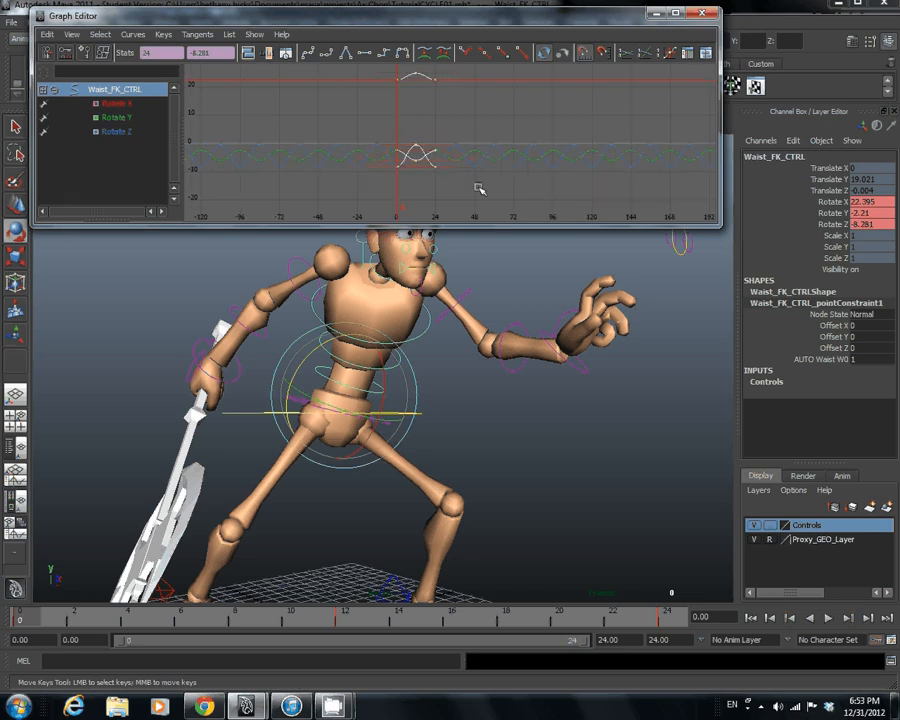
alt+middle_drag(478, 188, 495, 144)
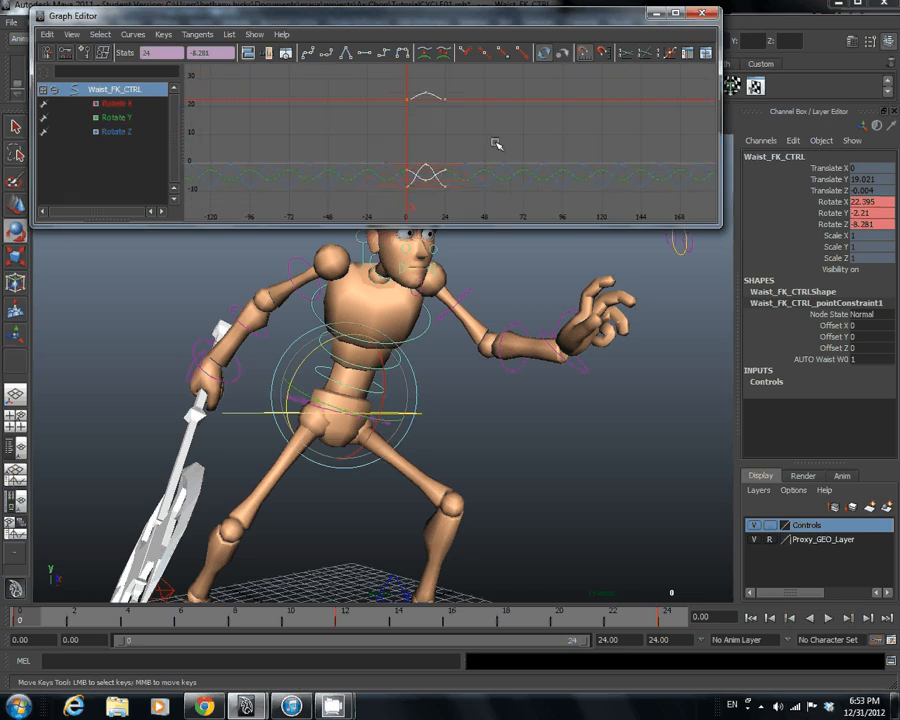
scroll(495, 144, up, 2)
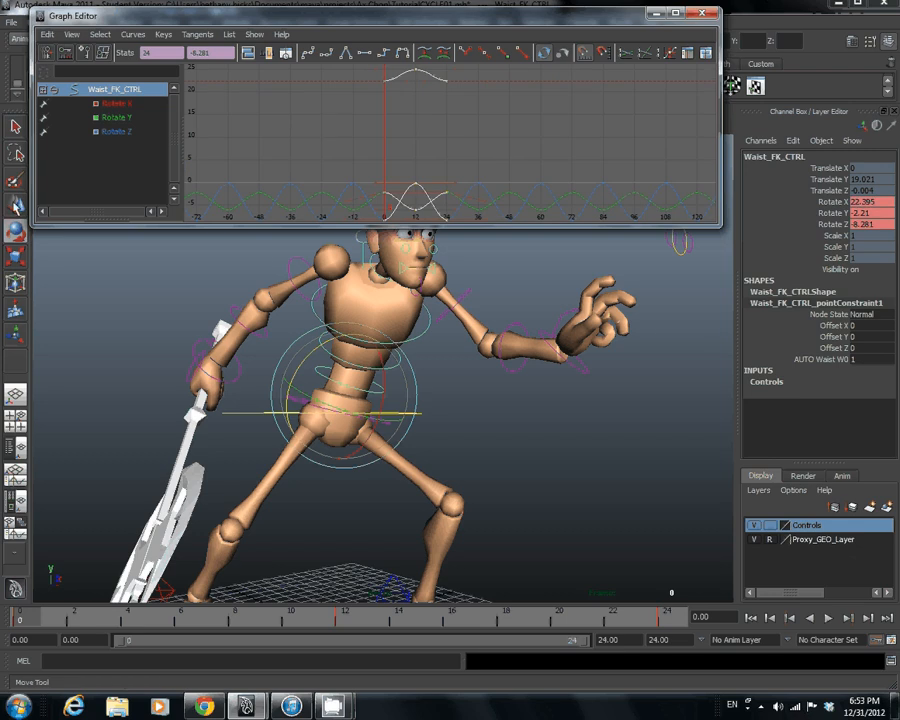
click(15, 203)
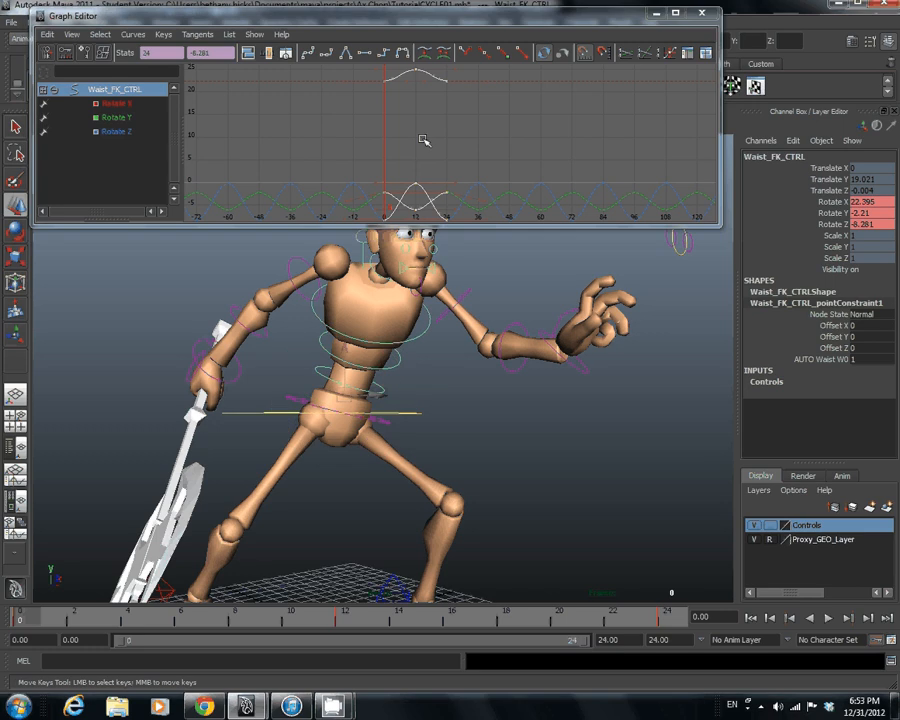
click(419, 186)
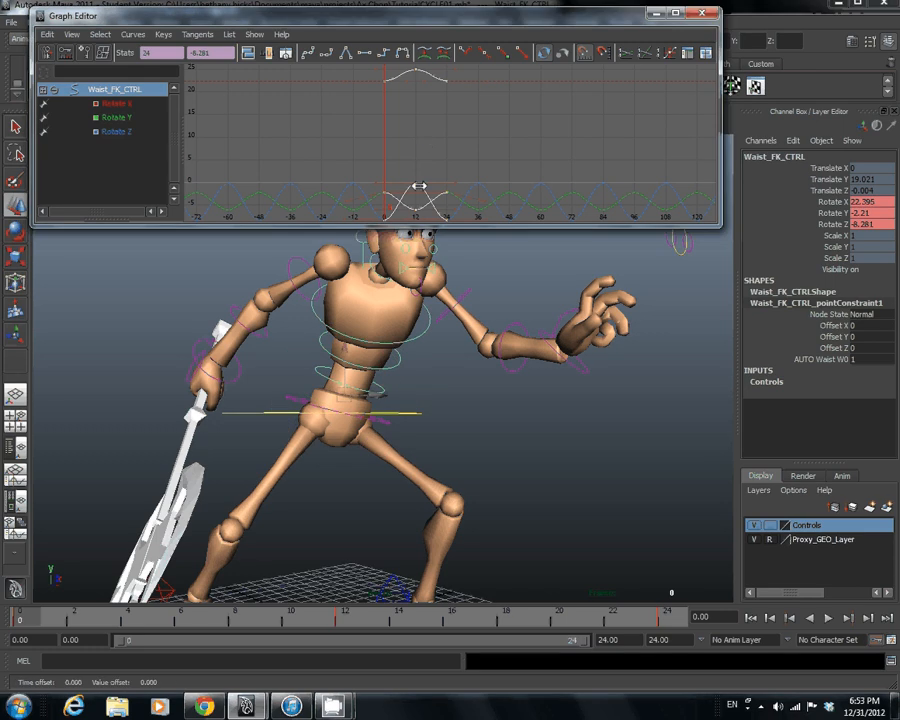
drag(419, 186, 423, 186)
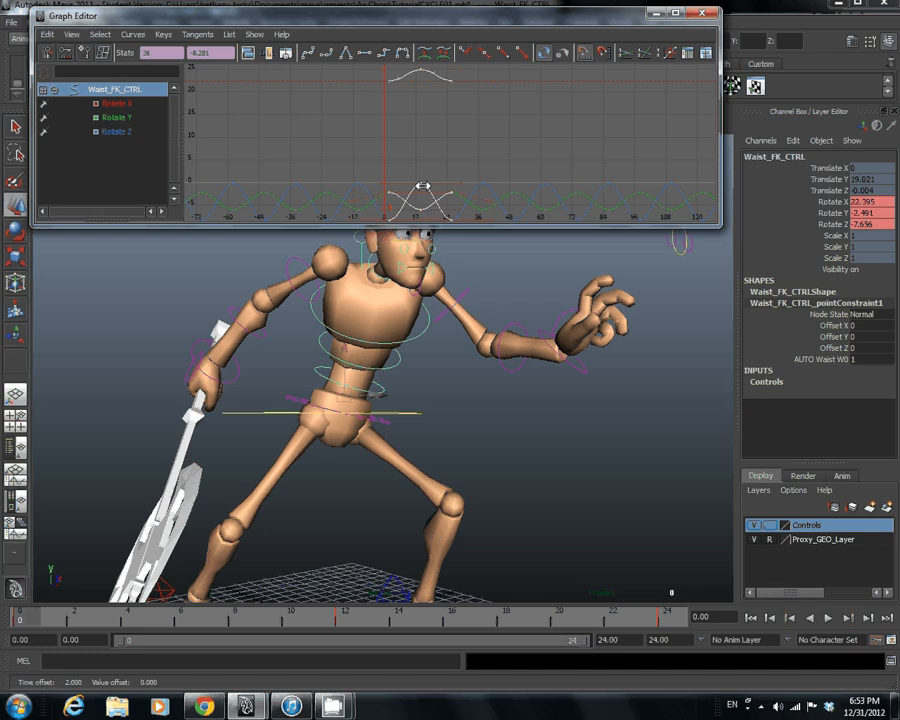
drag(423, 186, 423, 184)
key(a)
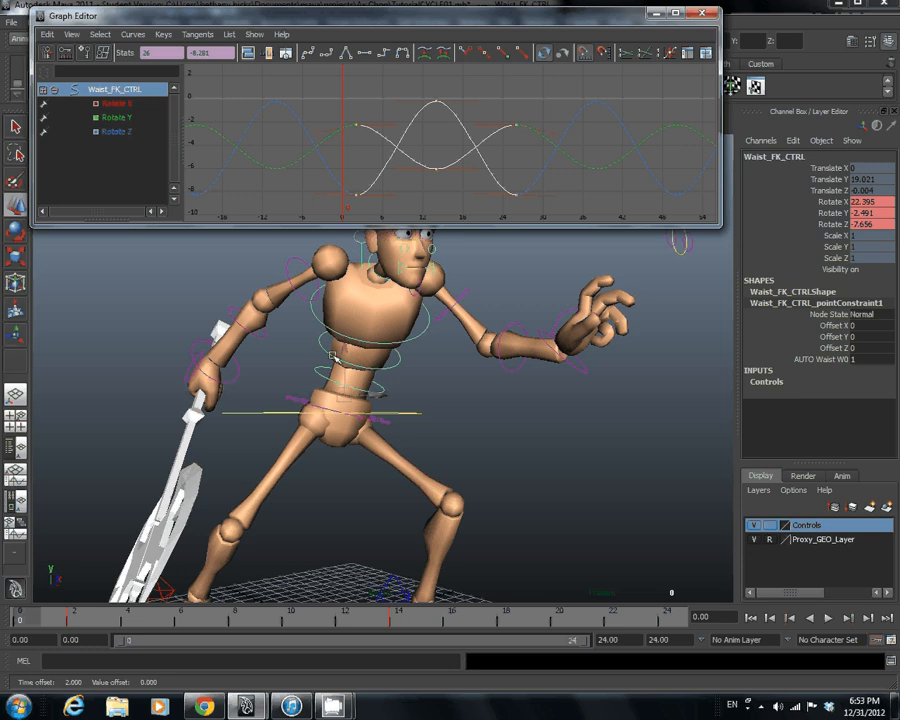
Select the ribs control and shift all its rotation keys 4 frames forward in time, keeping their values
drag(304, 337, 323, 346)
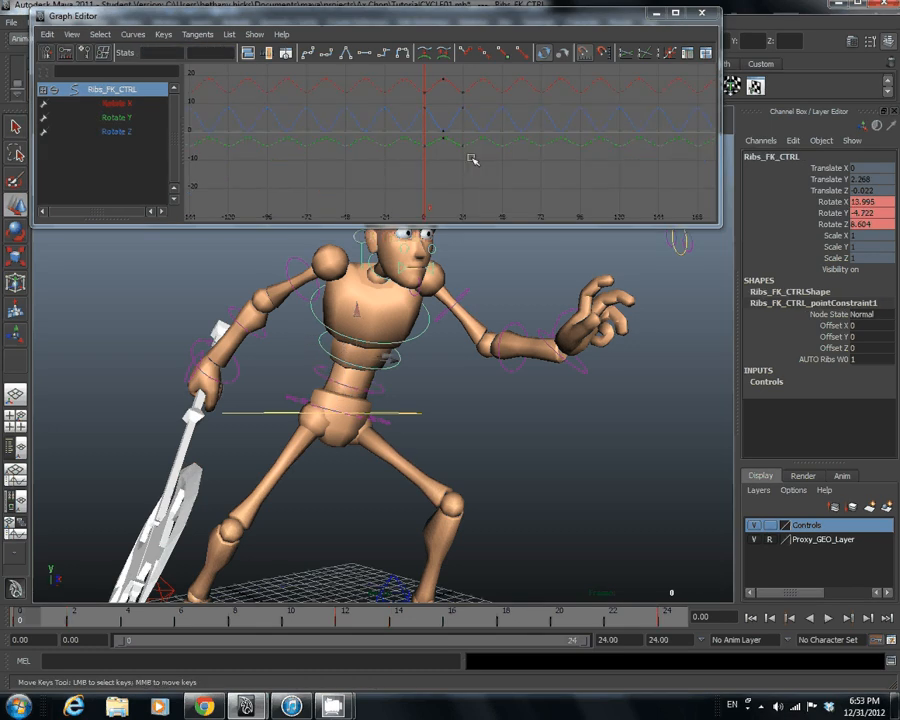
drag(471, 158, 411, 72)
scroll(489, 152, down, 1)
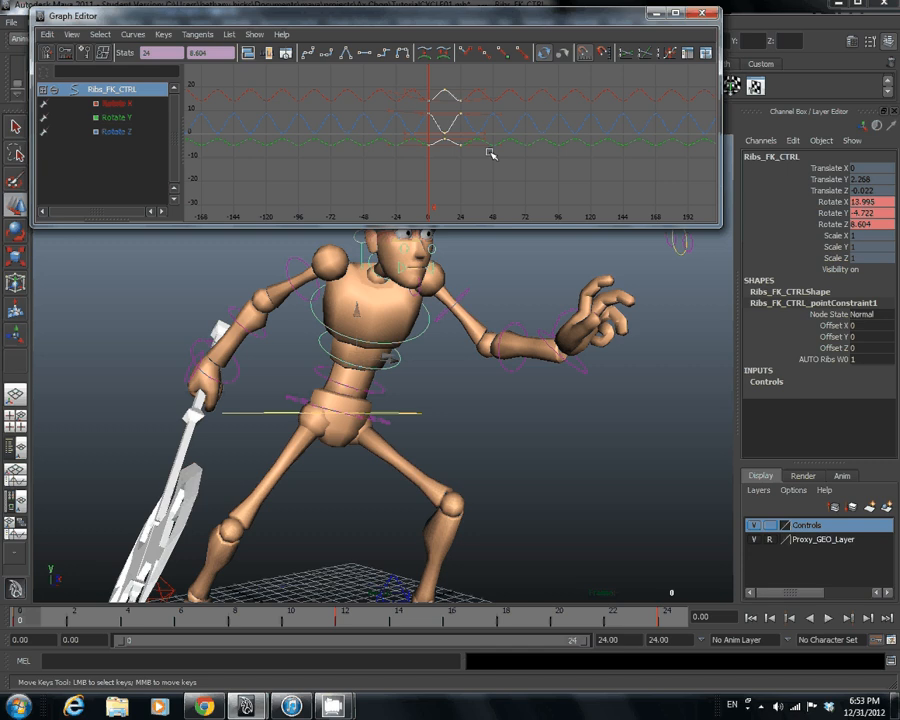
scroll(489, 152, up, 5)
shift+middle_drag(455, 136, 470, 135)
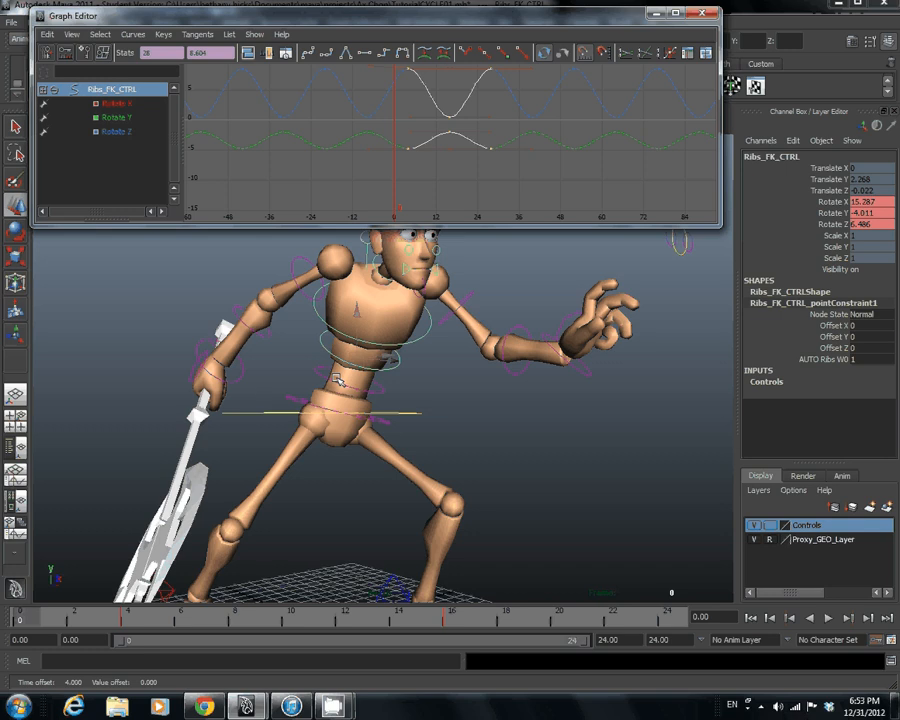
Select the chest control and shift all its rotation keys 3 frames forward, plus another 2 frames, to start at frame 5
drag(302, 320, 319, 304)
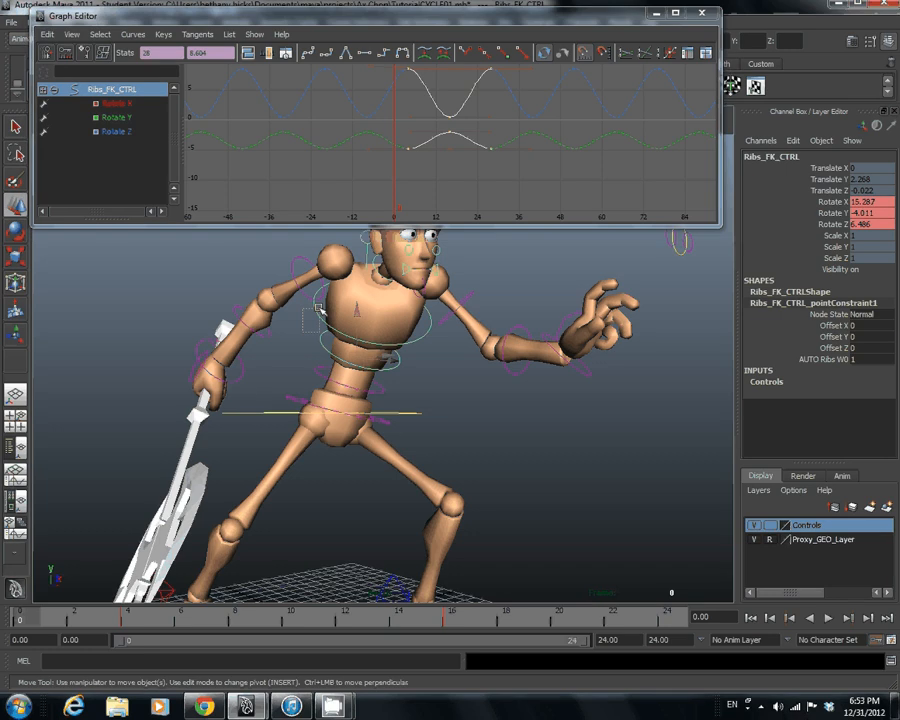
click(318, 311)
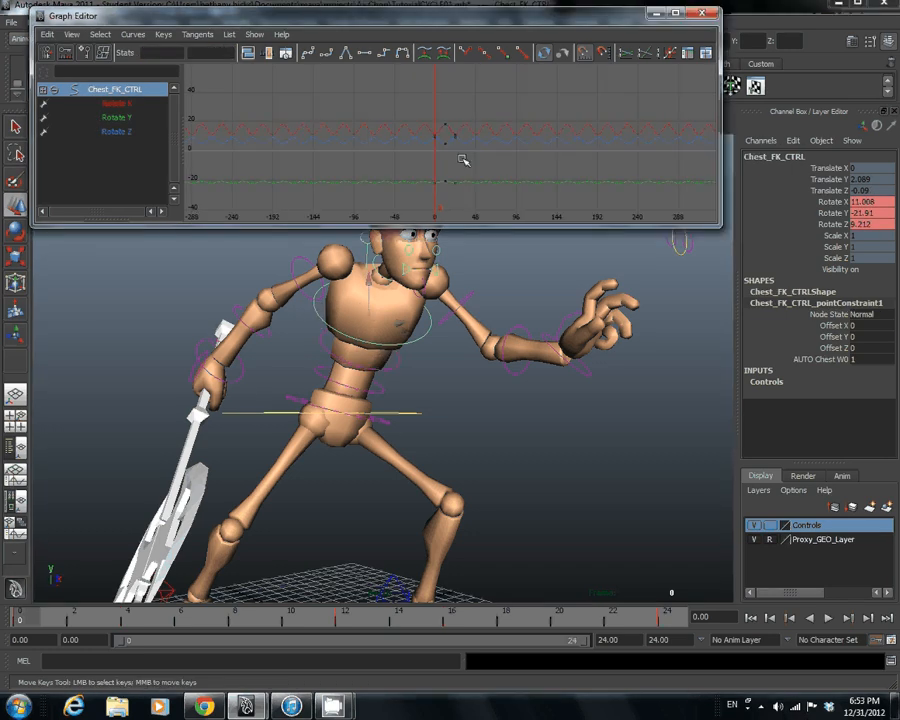
drag(463, 160, 430, 118)
key(f)
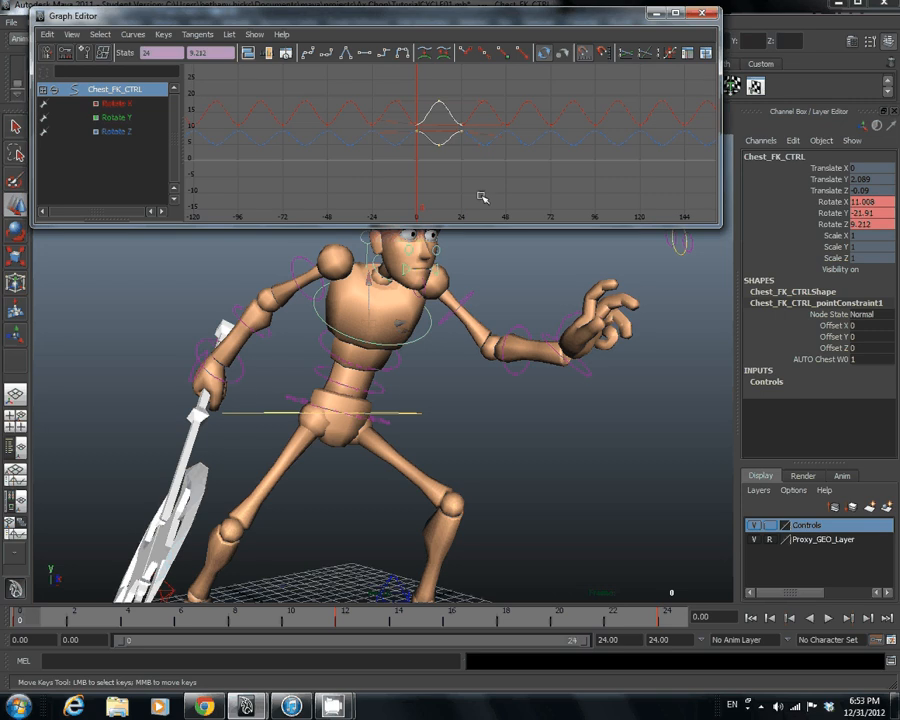
middle_drag(447, 141, 453, 141)
key(f)
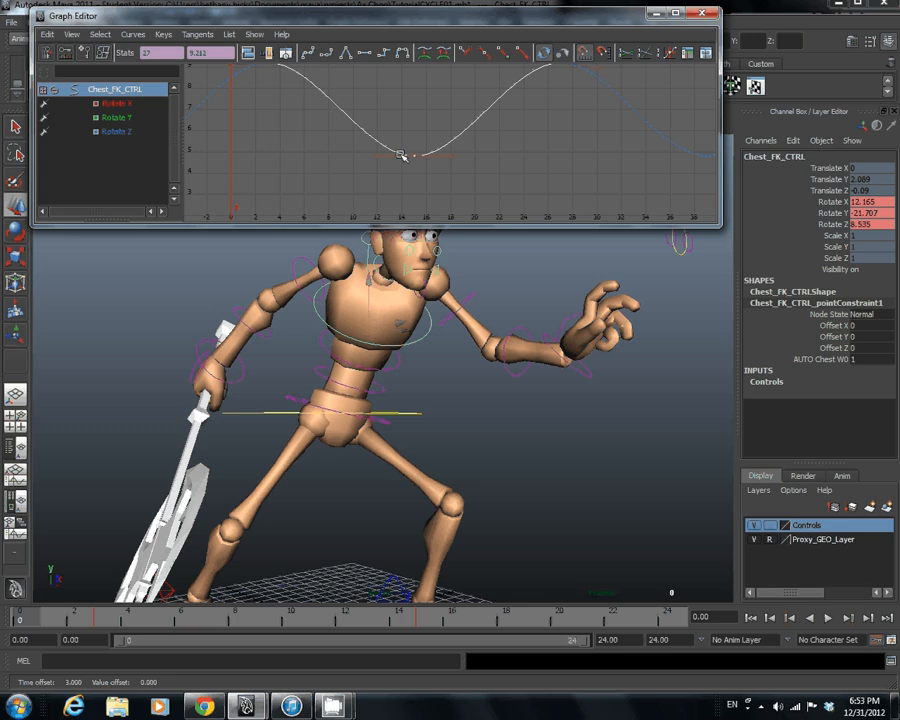
key(f)
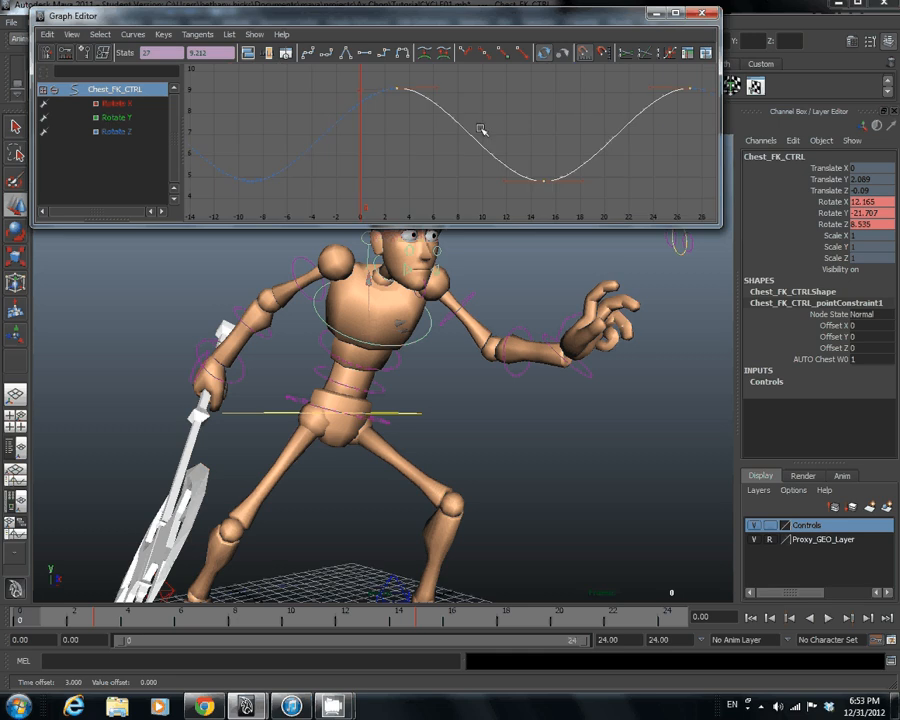
middle_drag(400, 90, 424, 91)
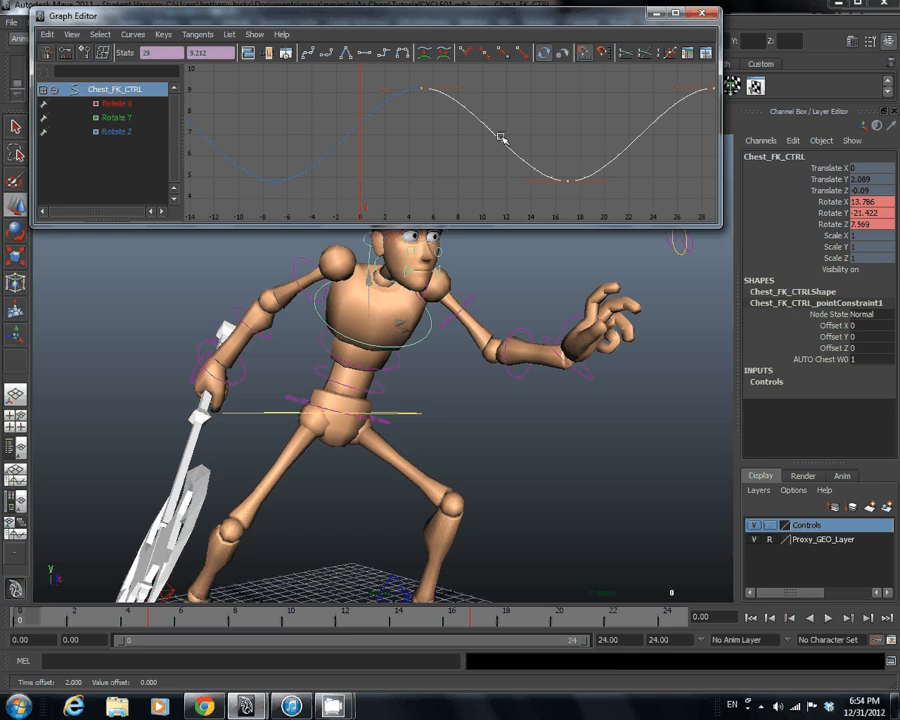
Play back the cycle with the whole body in view to check the spine offsets, and stop playback
alt+drag(455, 340, 460, 365)
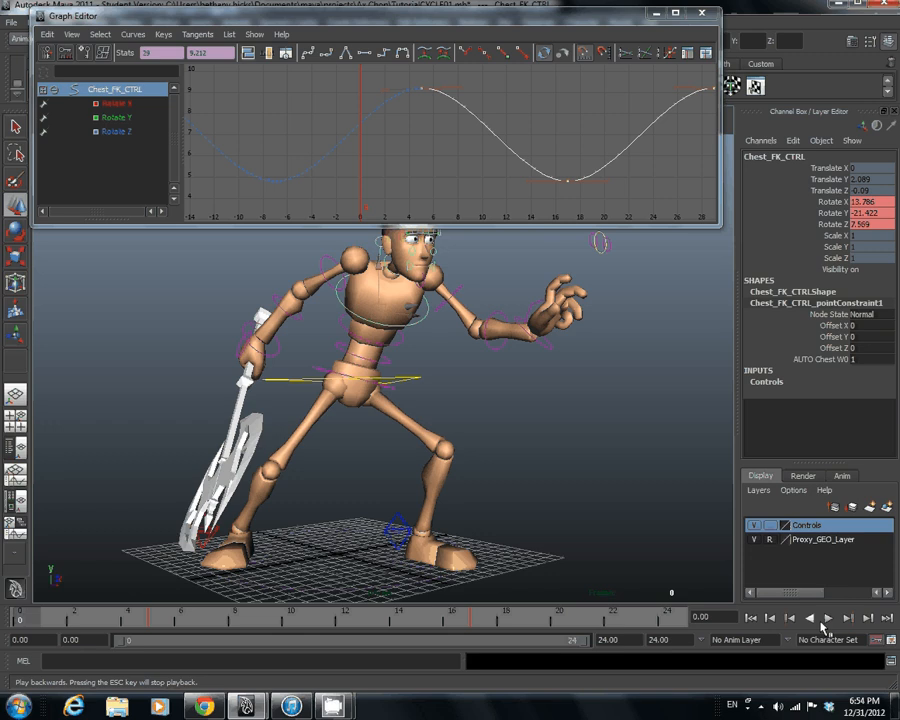
click(826, 620)
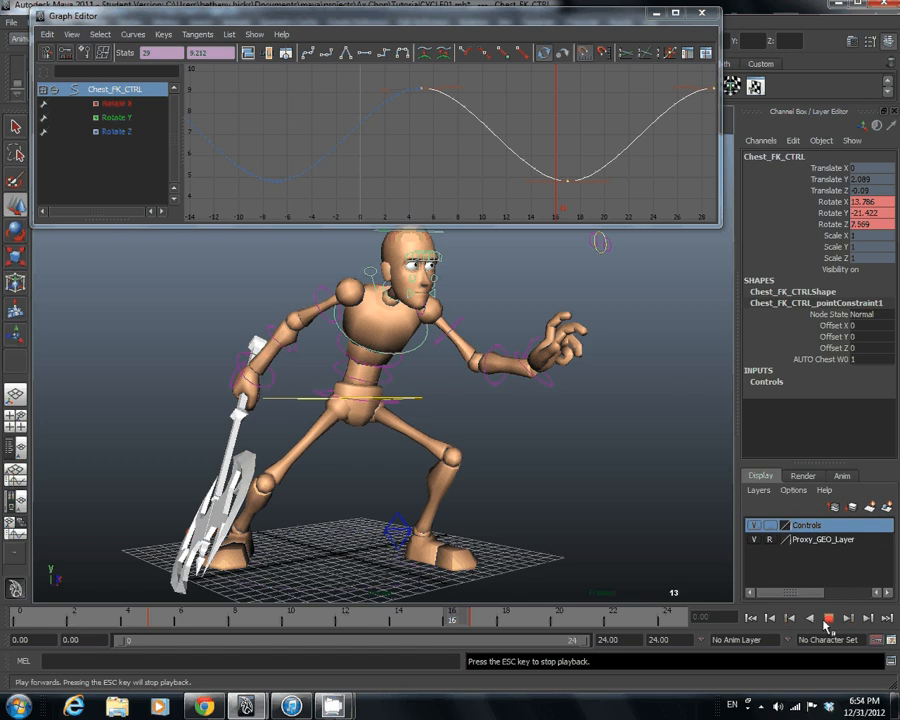
click(826, 620)
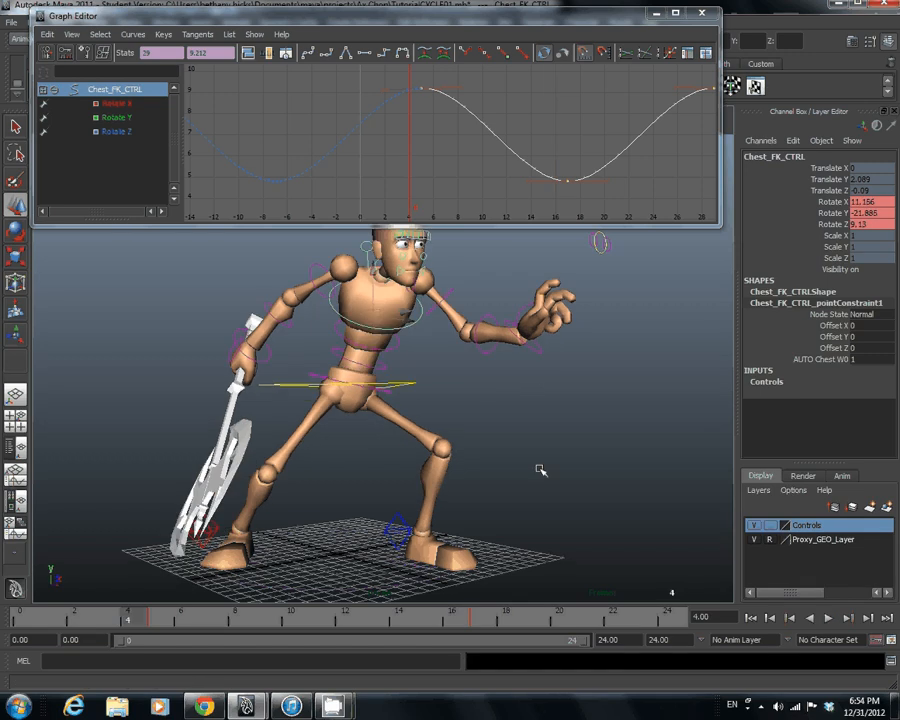
Select both the right and left clavicle controls and shift all their rotation keys 5 frames forward in time
scroll(483, 430, up, 3)
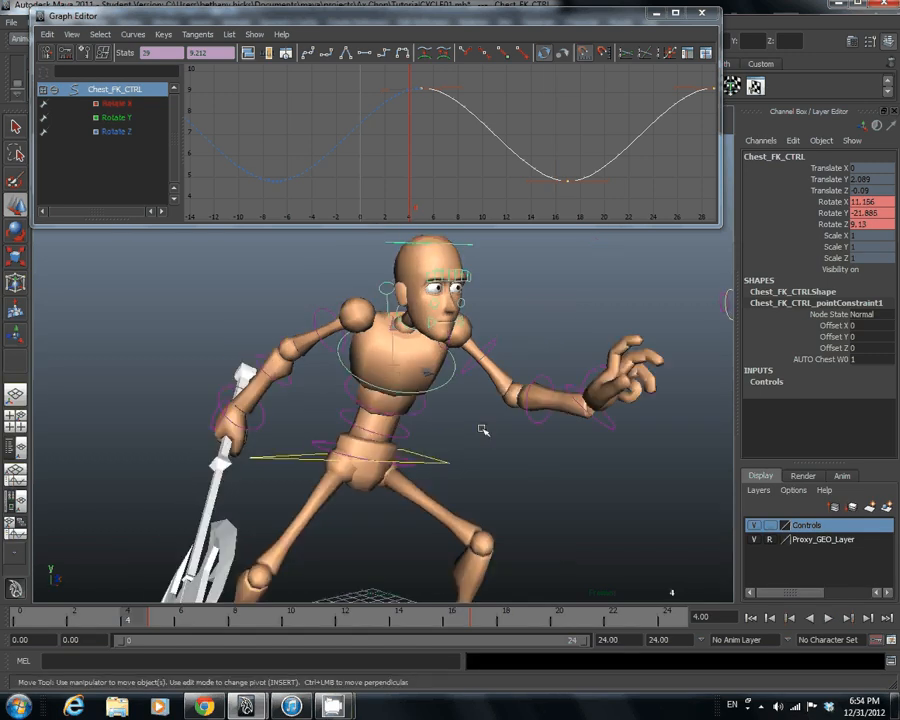
alt+drag(483, 430, 330, 390)
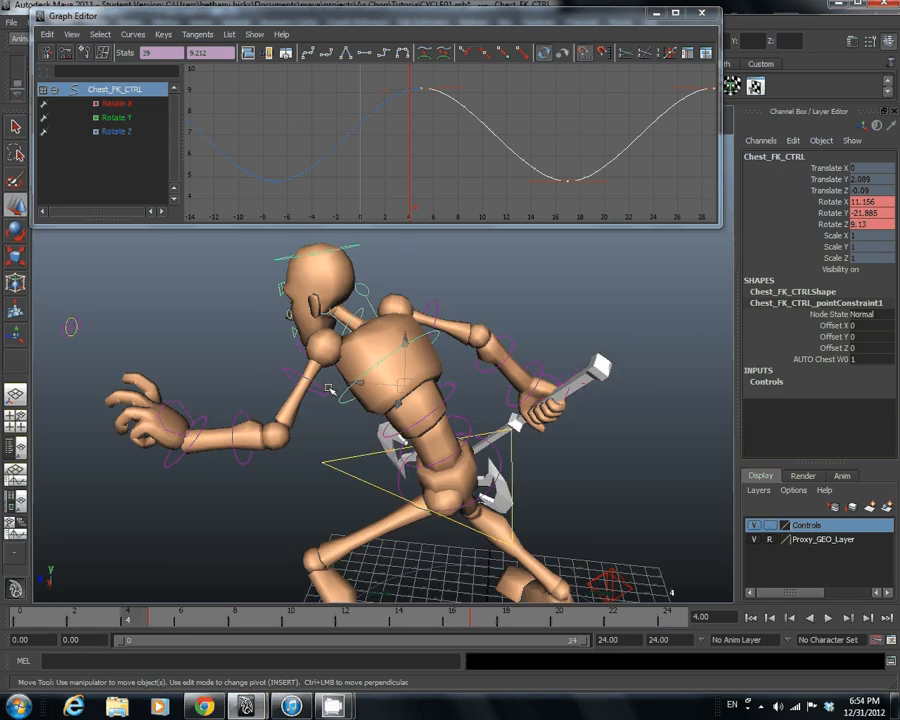
click(366, 292)
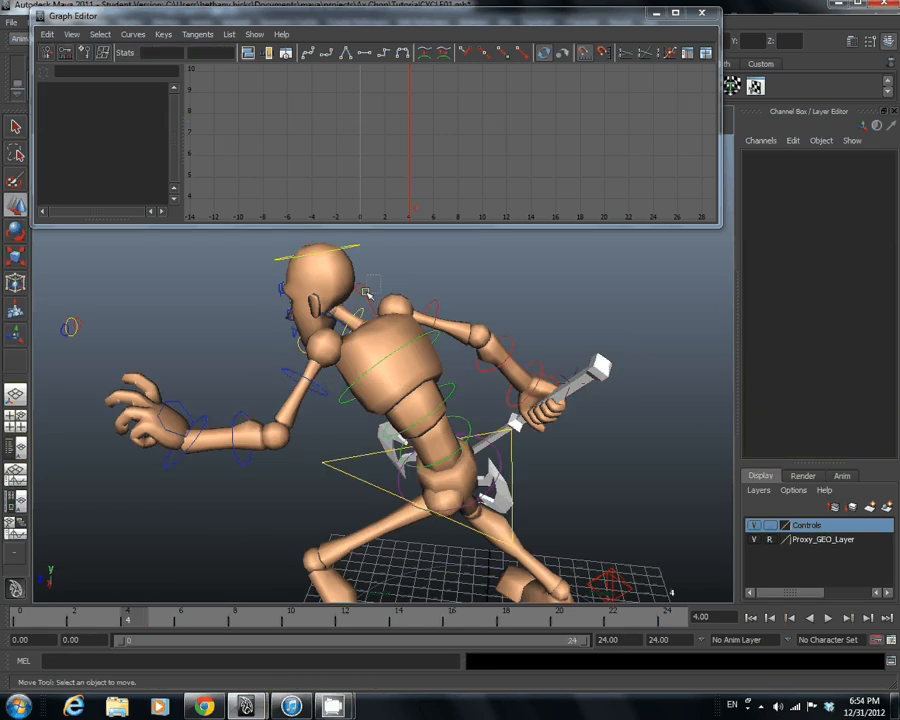
click(366, 292)
scroll(387, 330, up, 2)
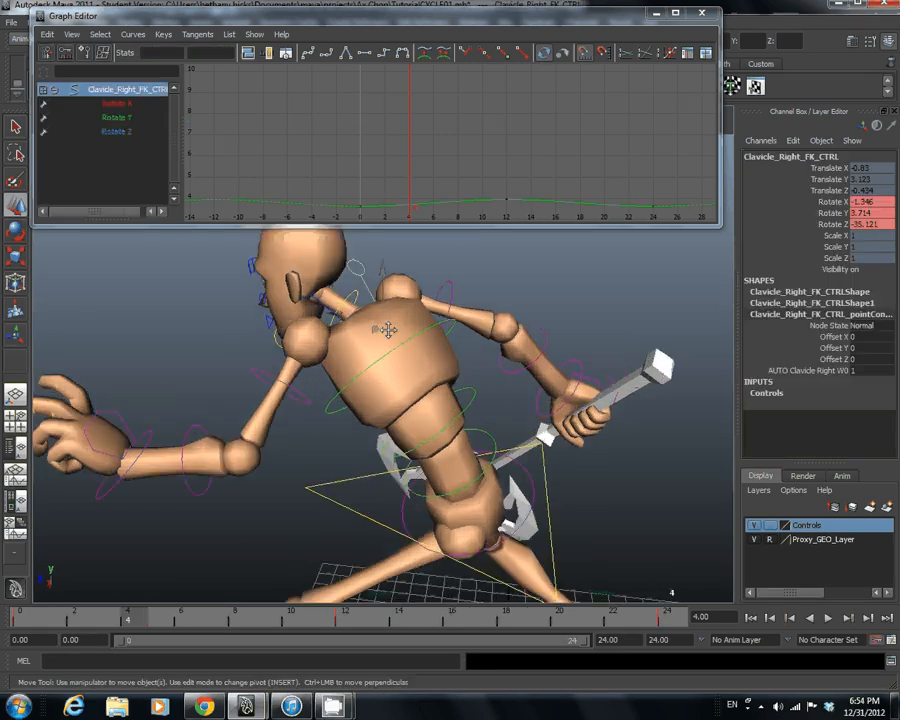
scroll(387, 330, up, 2)
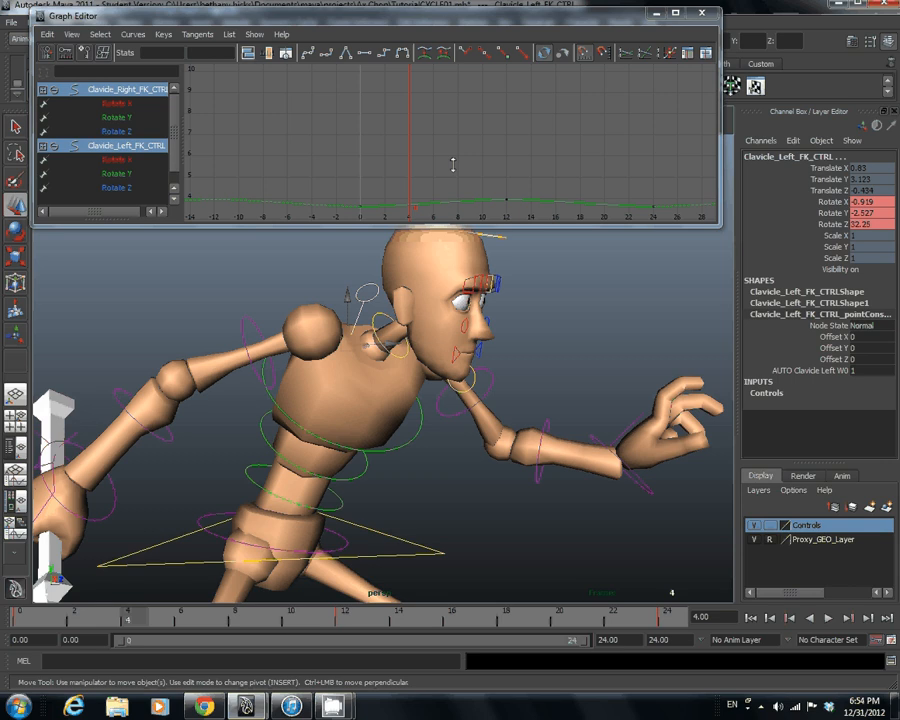
key(f)
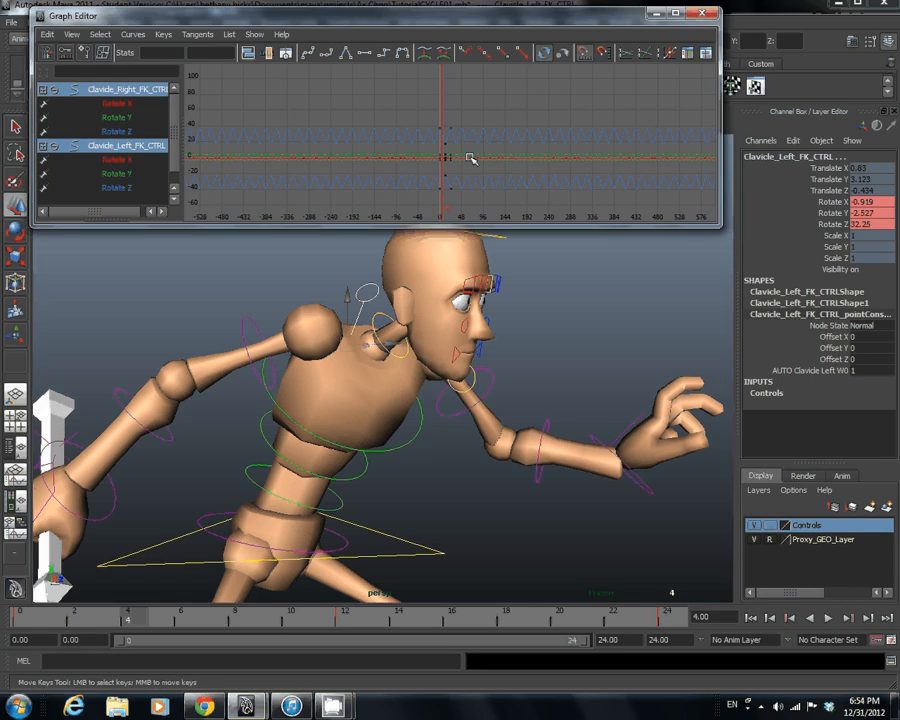
drag(418, 102, 474, 210)
scroll(474, 210, up, 5)
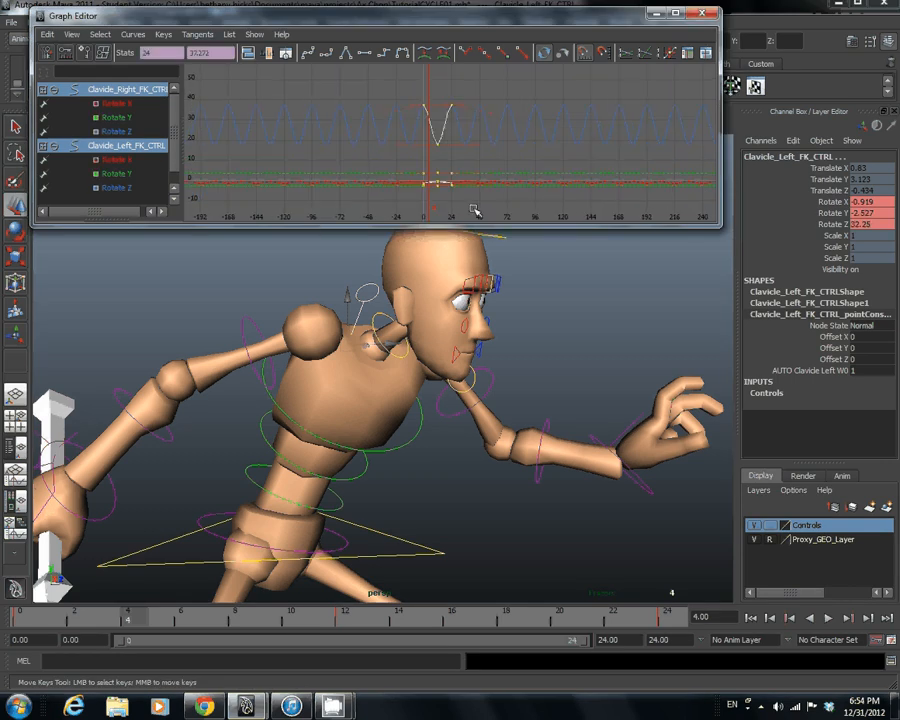
middle_drag(442, 139, 448, 139)
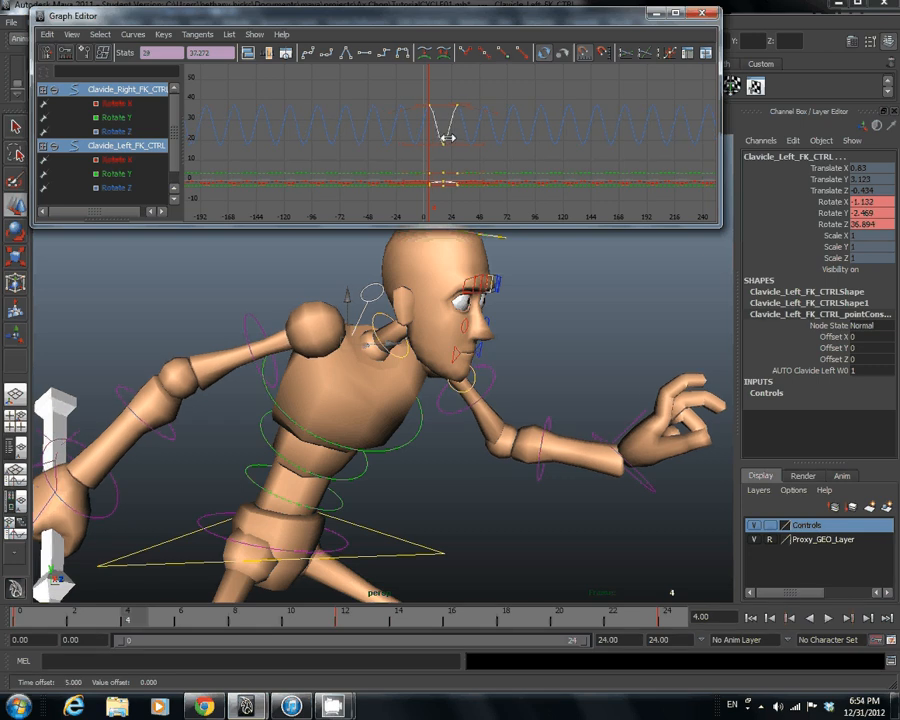
Shift both clavicles' rotation keys back by 1 frame so their curves start at frame 4
scroll(448, 139, up, 5)
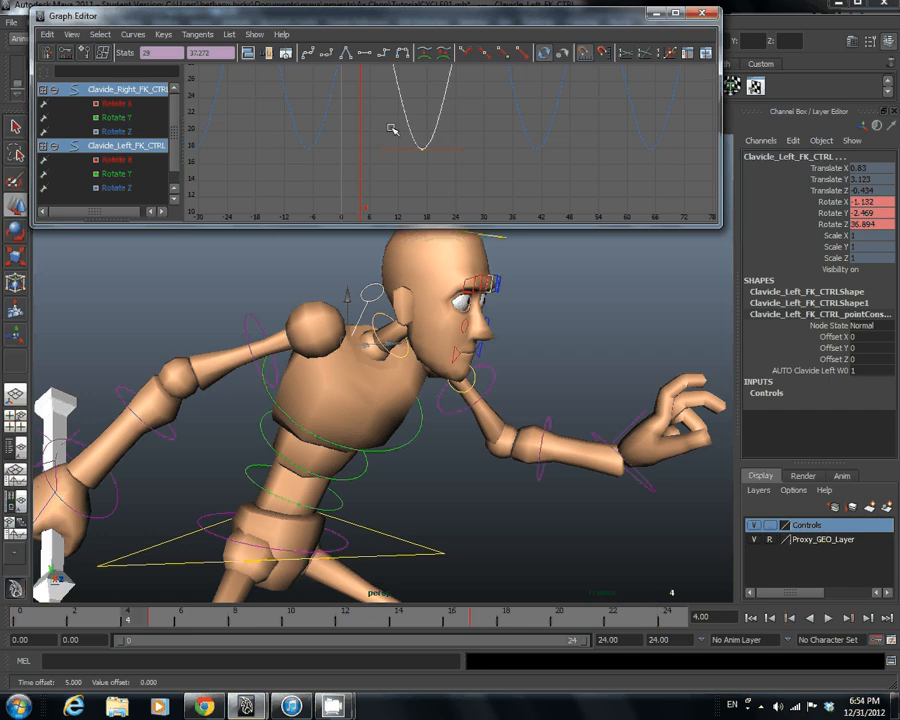
scroll(392, 129, up, 2)
alt+middle_drag(392, 129, 466, 133)
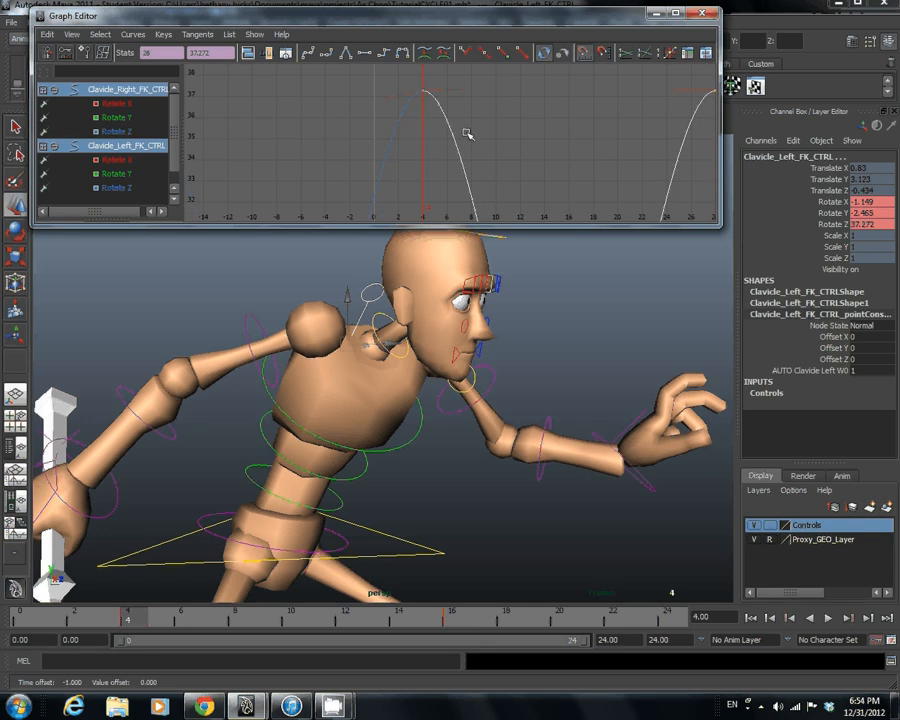
key(a)
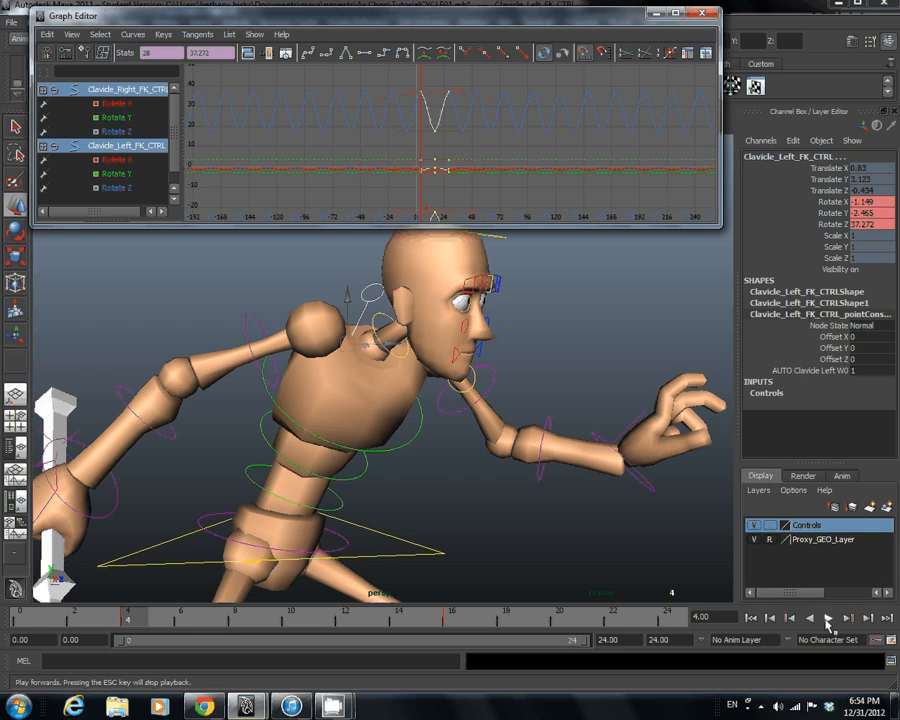
Play back the cycle up close and with the full character in view to review the overlapping motion, and stop playback
click(828, 619)
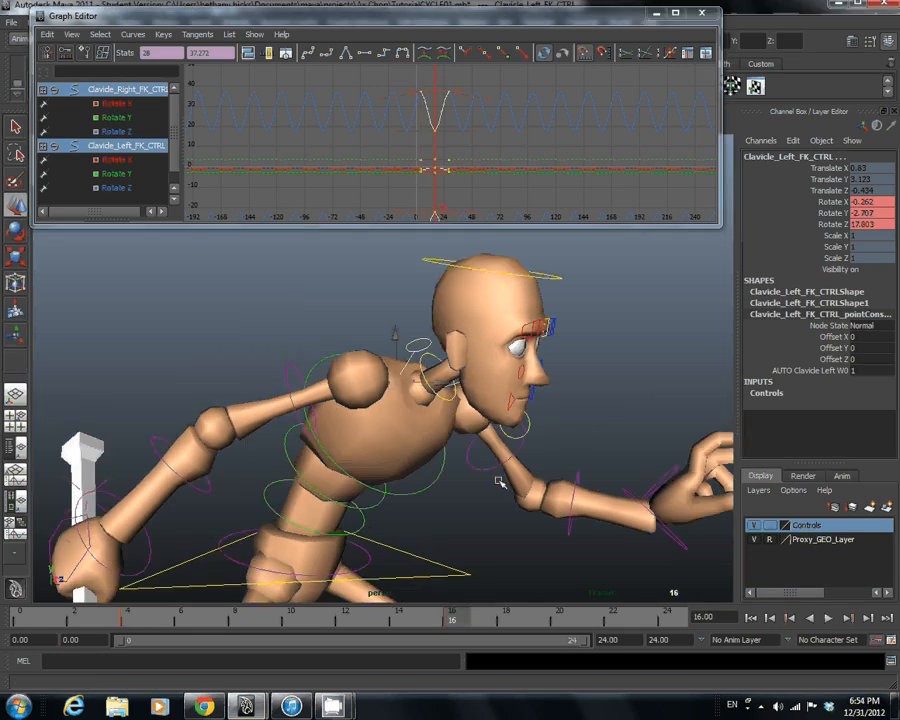
alt+drag(499, 482, 517, 460)
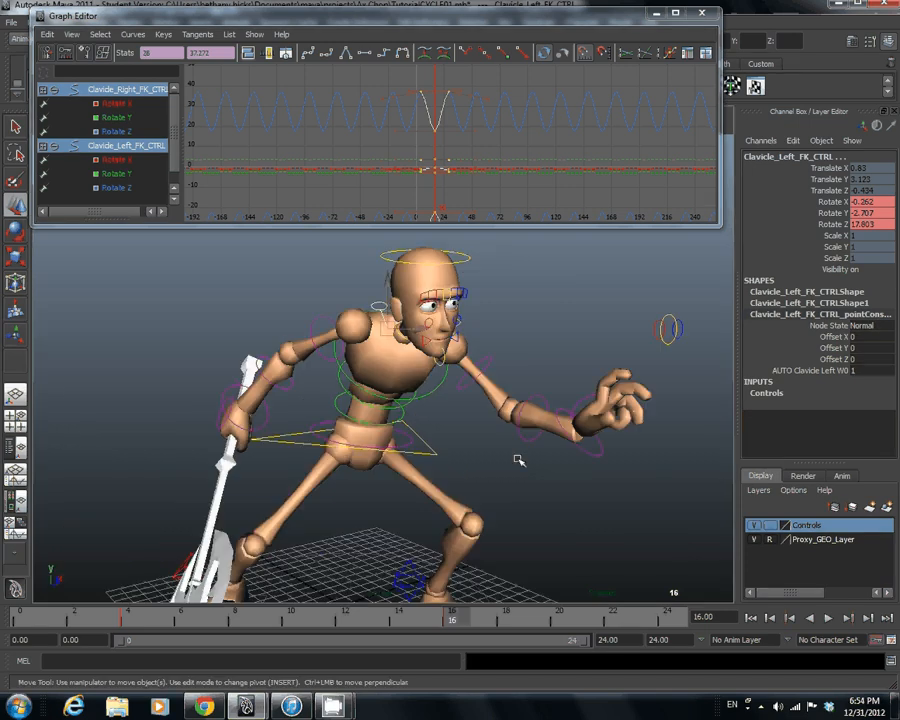
click(828, 619)
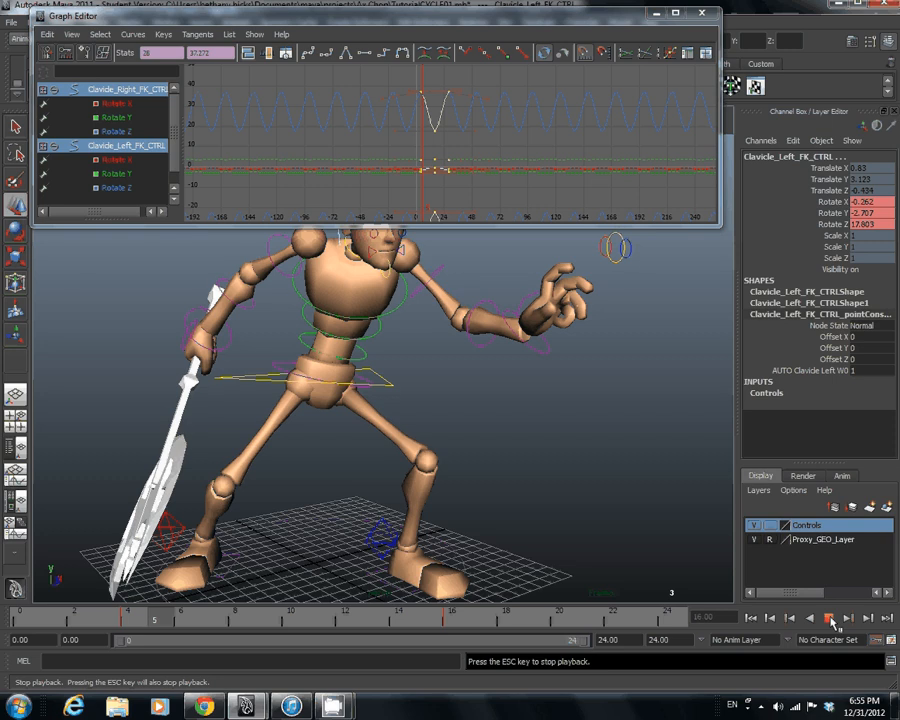
click(832, 620)
mouse_move(333, 706)
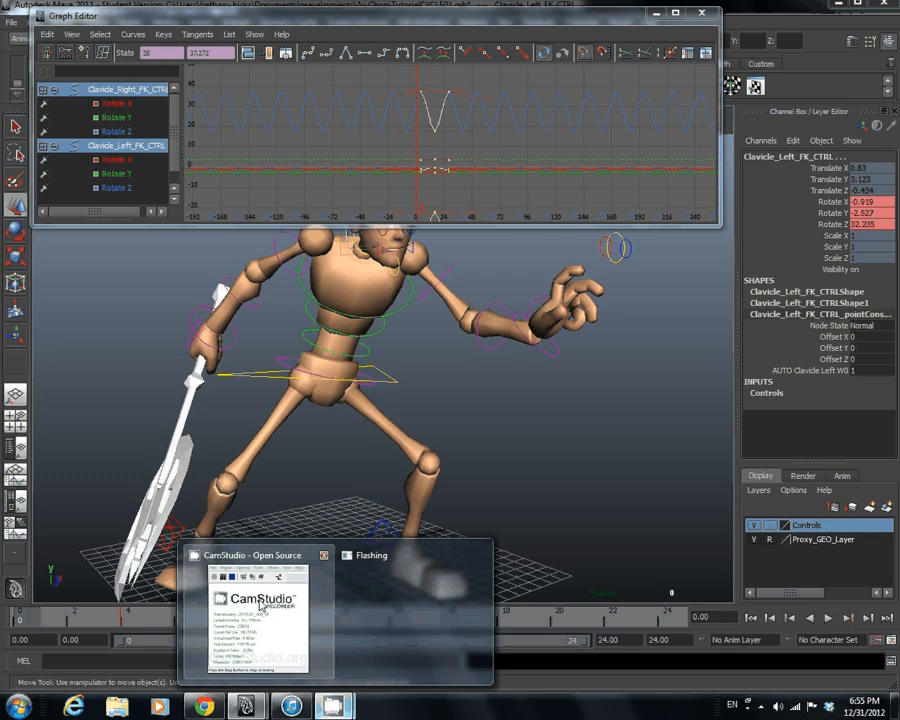